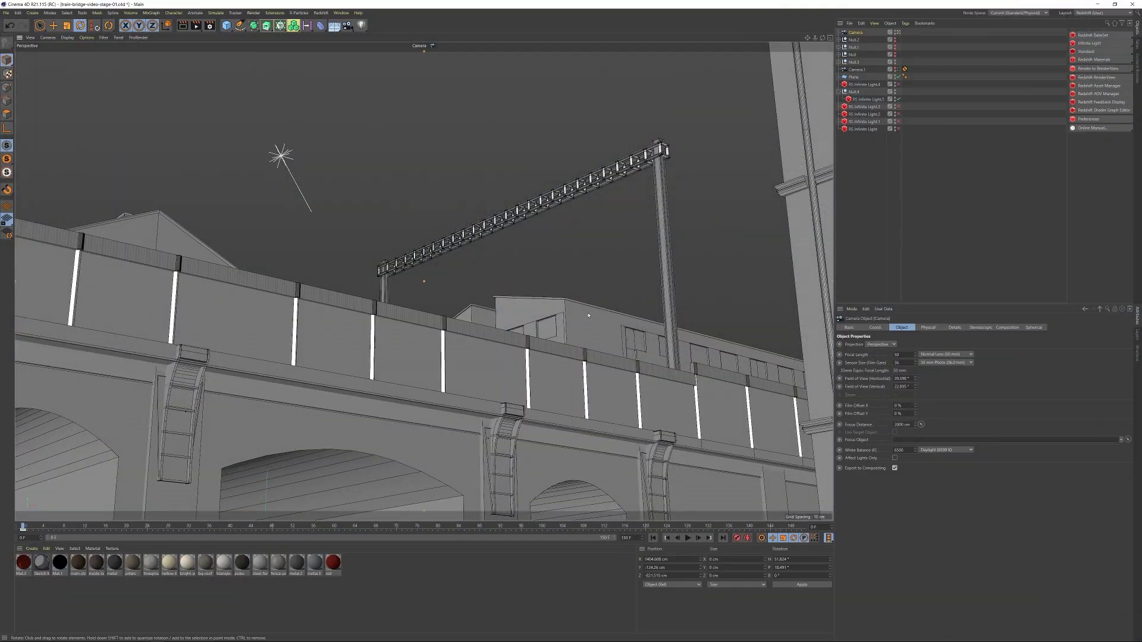
Examine the whole bridge scene and its surrounding buildings from an elevated outside viewpoint
alt+drag(588, 316, 684, 339)
alt+right_drag(684, 339, 476, 351)
alt+drag(476, 351, 476, 464)
alt+middle_drag(476, 464, 546, 291)
scroll(554, 269, down, 3)
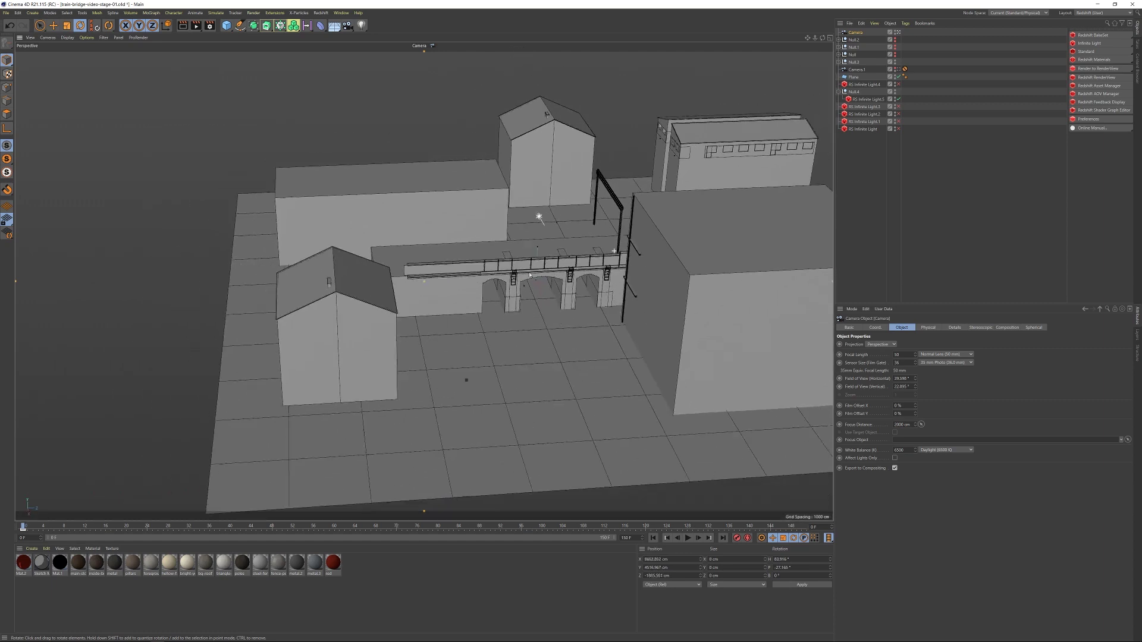
alt+drag(554, 269, 728, 217)
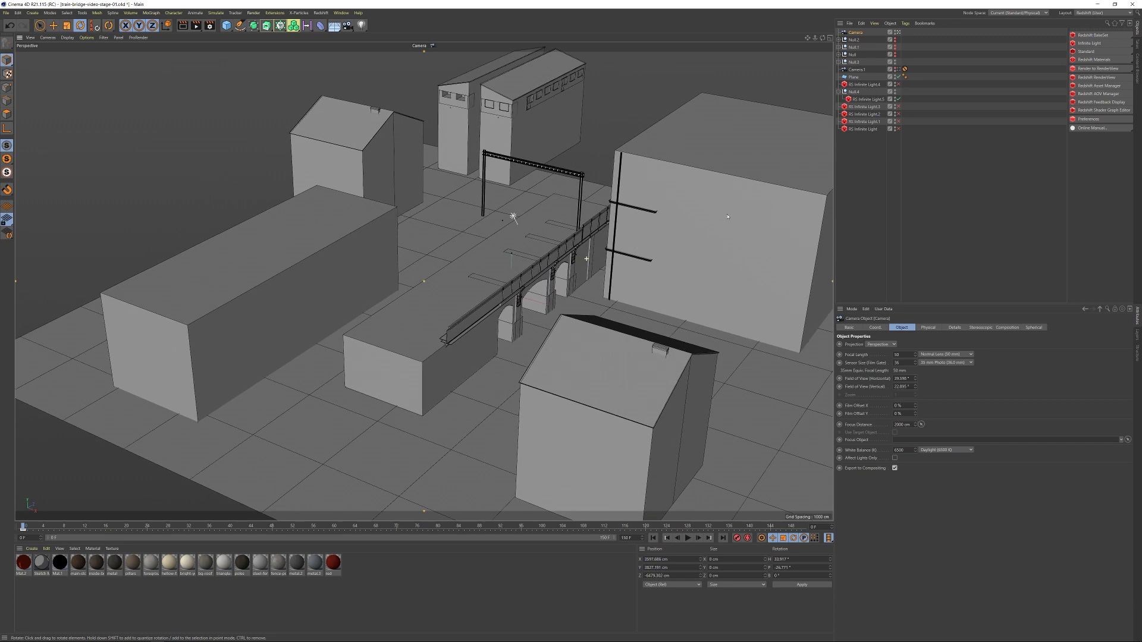
Return to the Camera.1 view and open the Redshift RenderView to preview the scene's lighting
click(898, 69)
click(1097, 77)
drag(610, 97, 578, 90)
Try rotating the null that holds the active infinite light, undo the rotation, and close the render preview
click(854, 92)
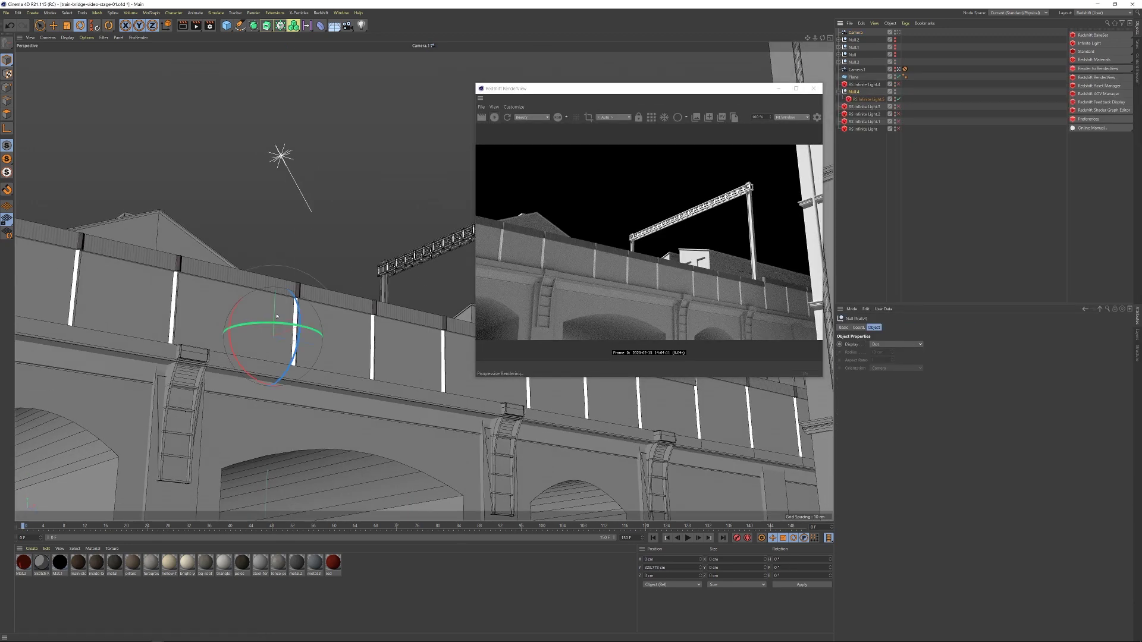
drag(277, 316, 222, 330)
key(ctrl+z)
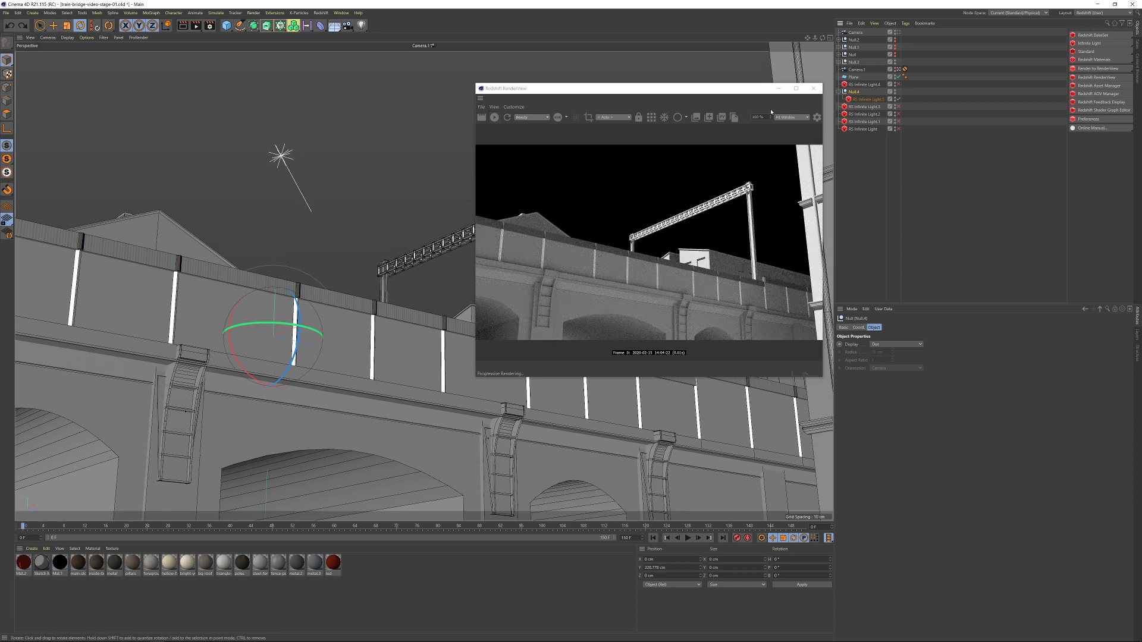
click(814, 88)
click(867, 161)
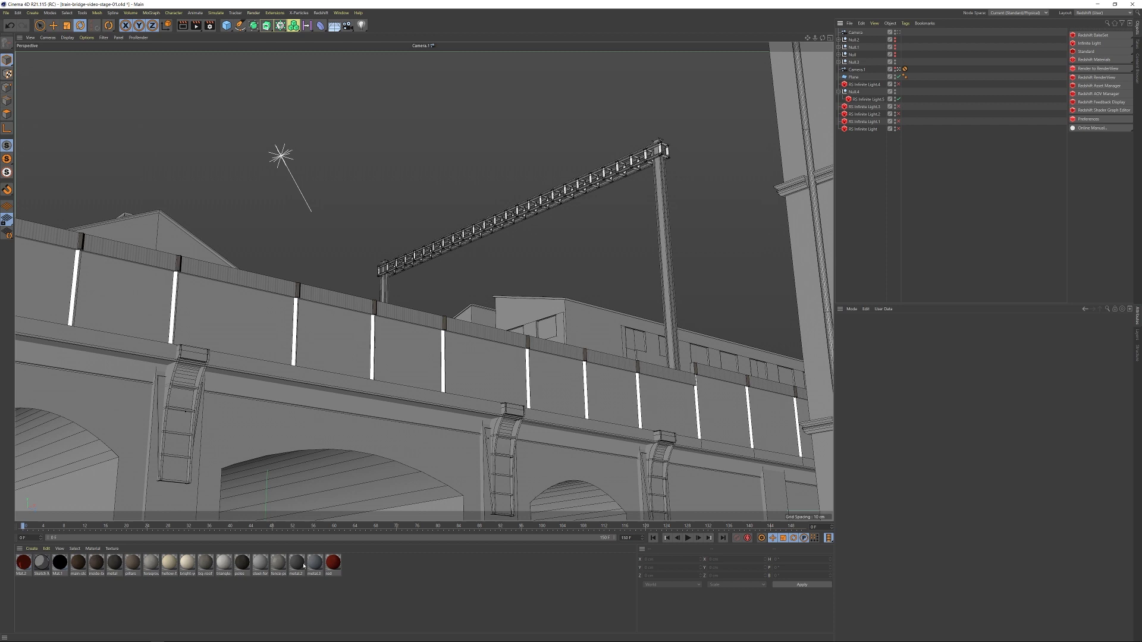
Try the existing metal material on the two long ledges running along the bridge above the arches
drag(242, 567, 244, 562)
drag(118, 565, 148, 349)
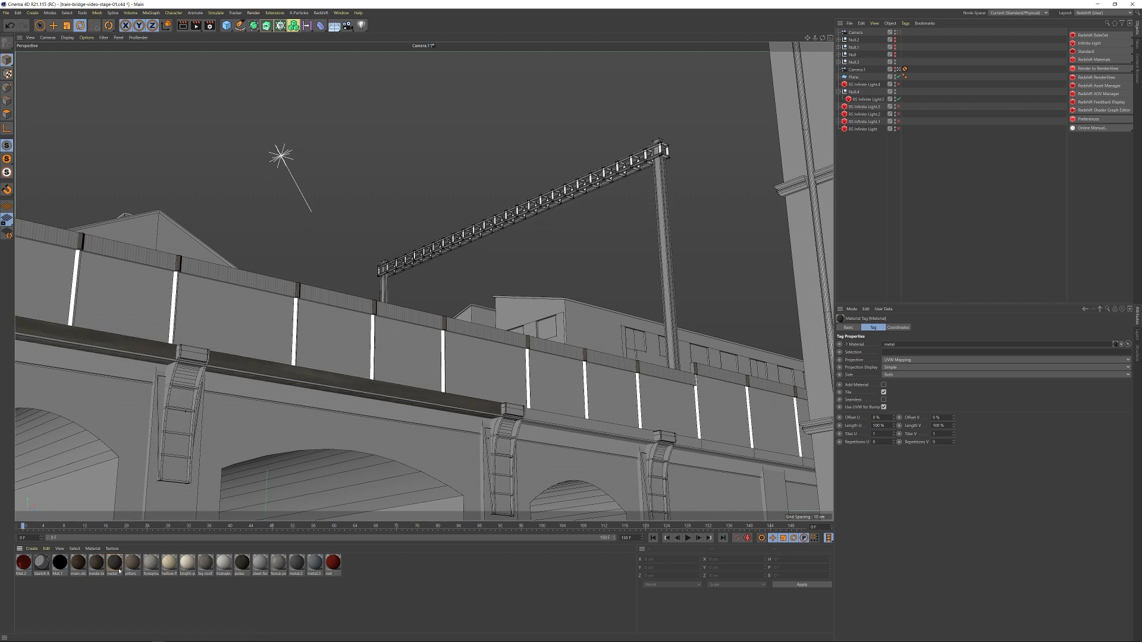
click(230, 368)
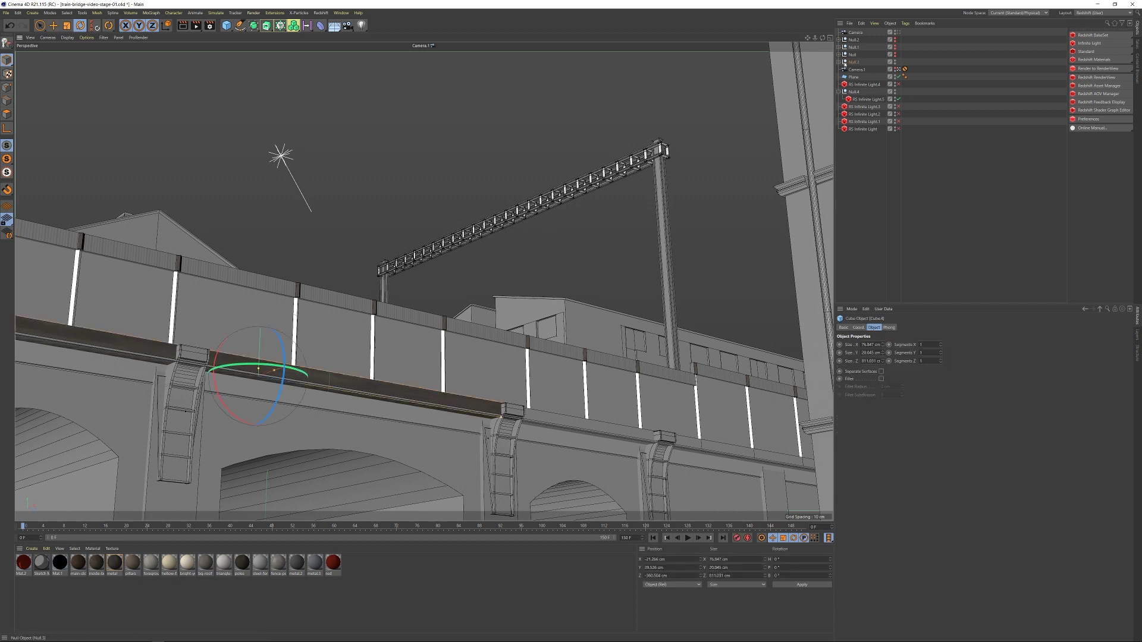
click(843, 174)
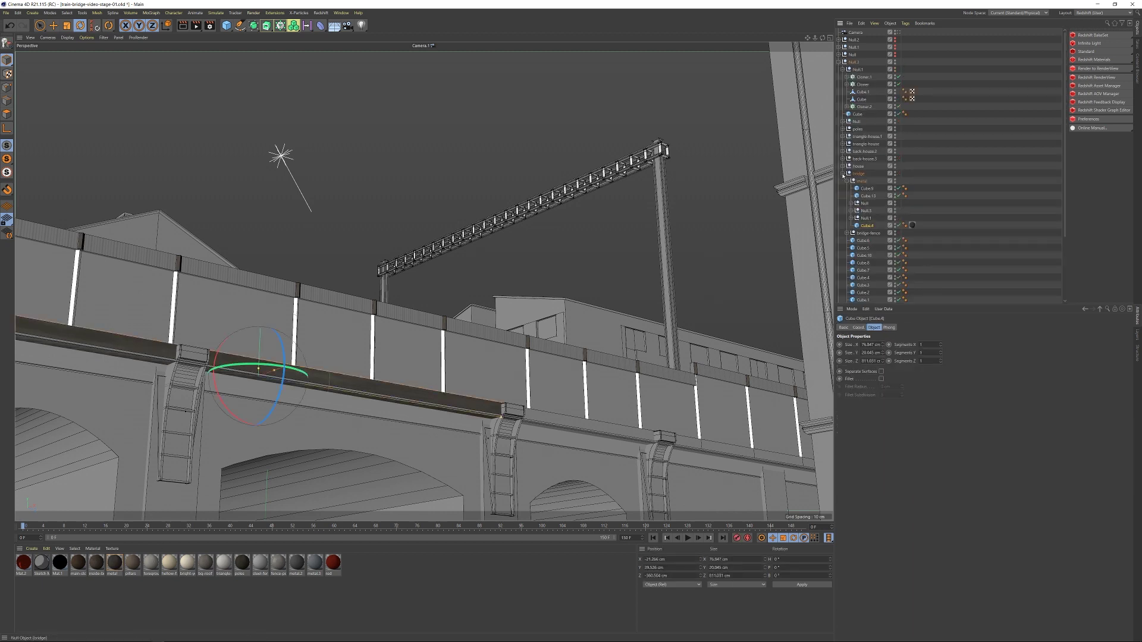
click(912, 226)
drag(115, 564, 558, 420)
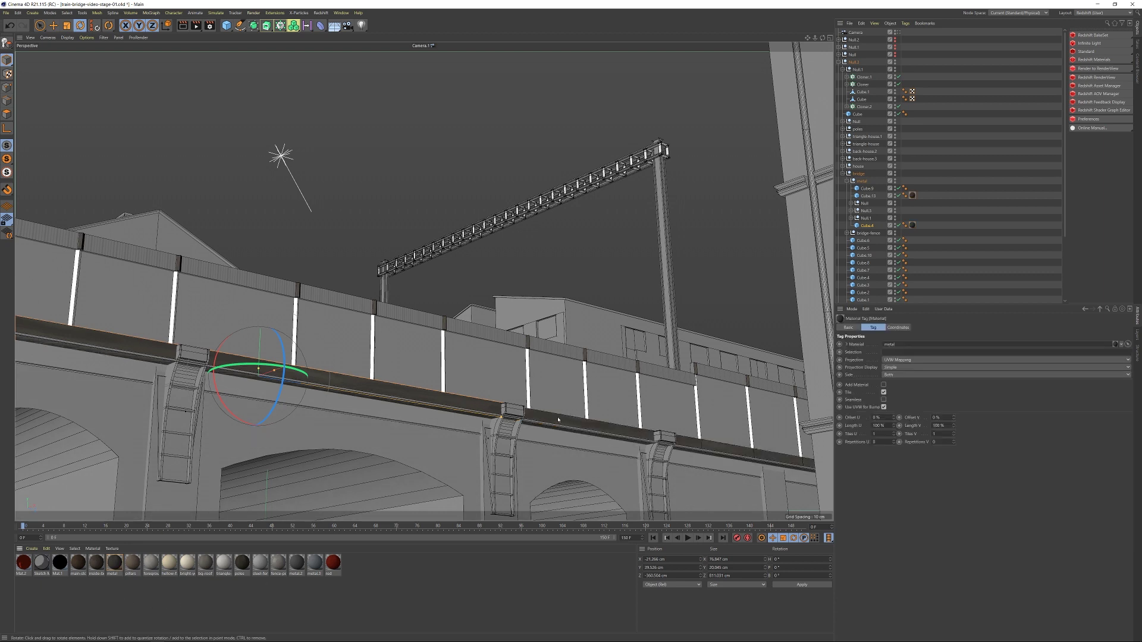
Remove the metal material from both bridge ledges and collapse the bridge group
key(Delete)
click(913, 226)
key(Delete)
click(946, 217)
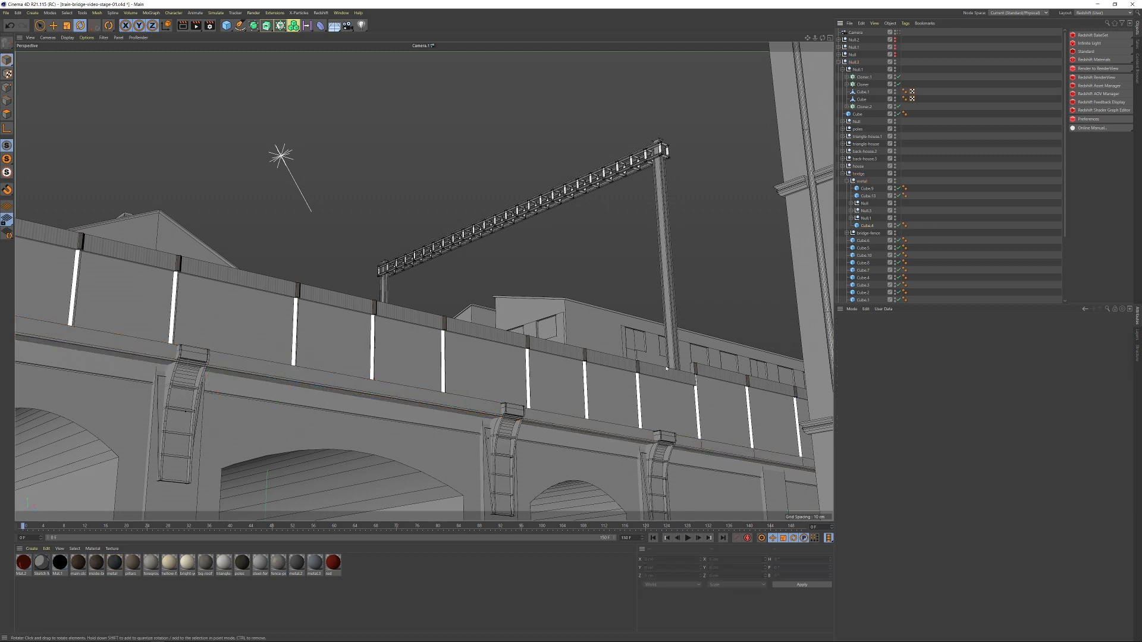
click(434, 466)
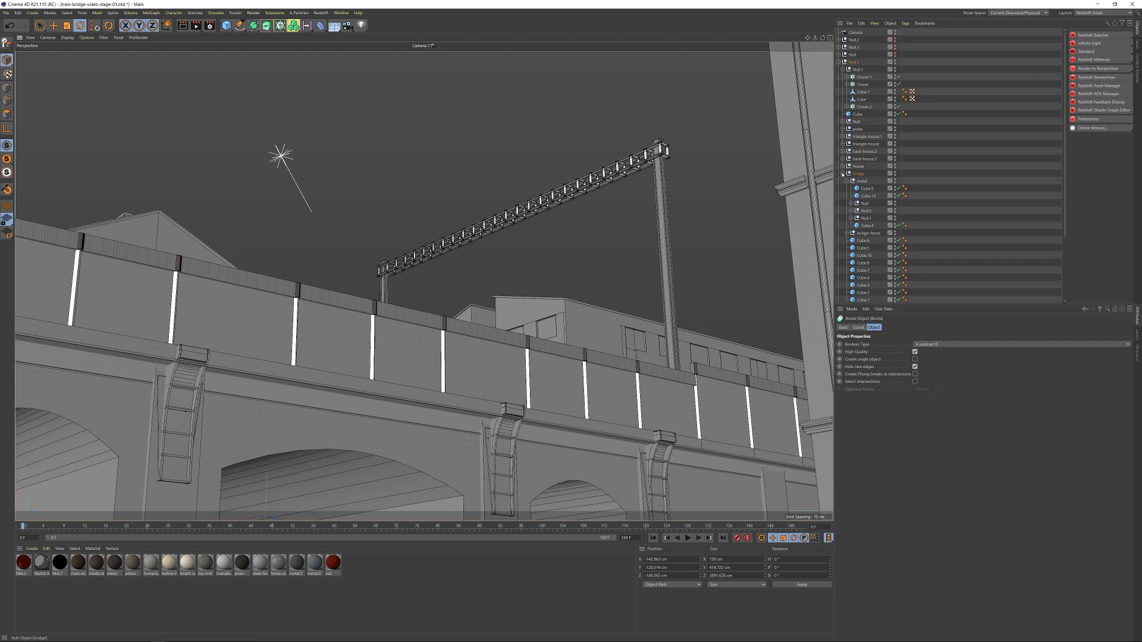
click(842, 174)
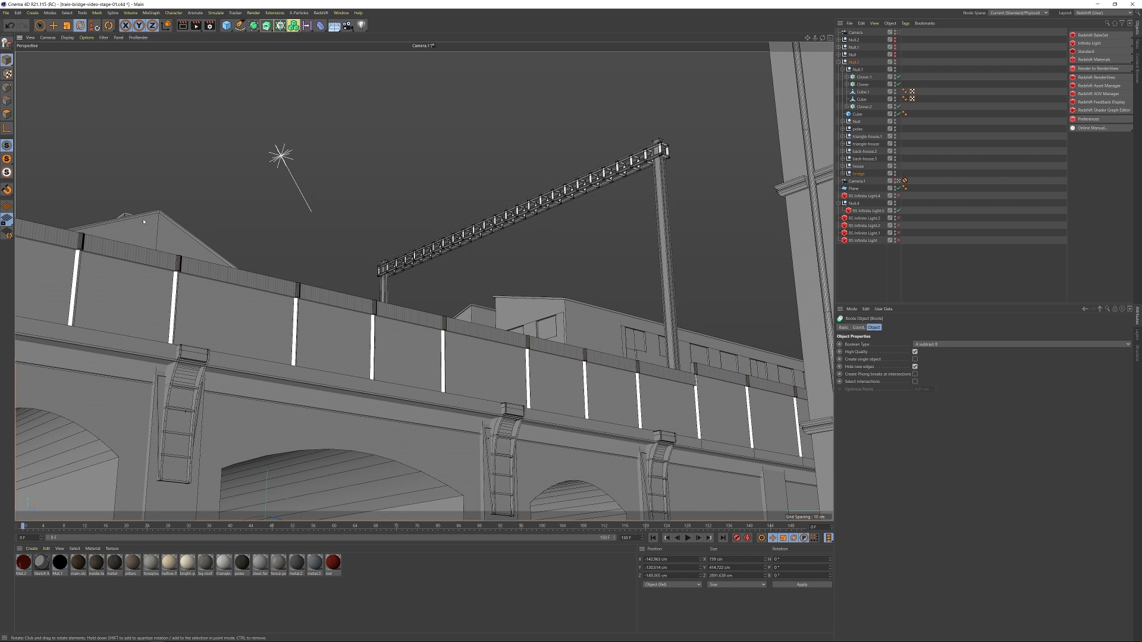
Create a new Redshift Material and open its shader graph
click(116, 612)
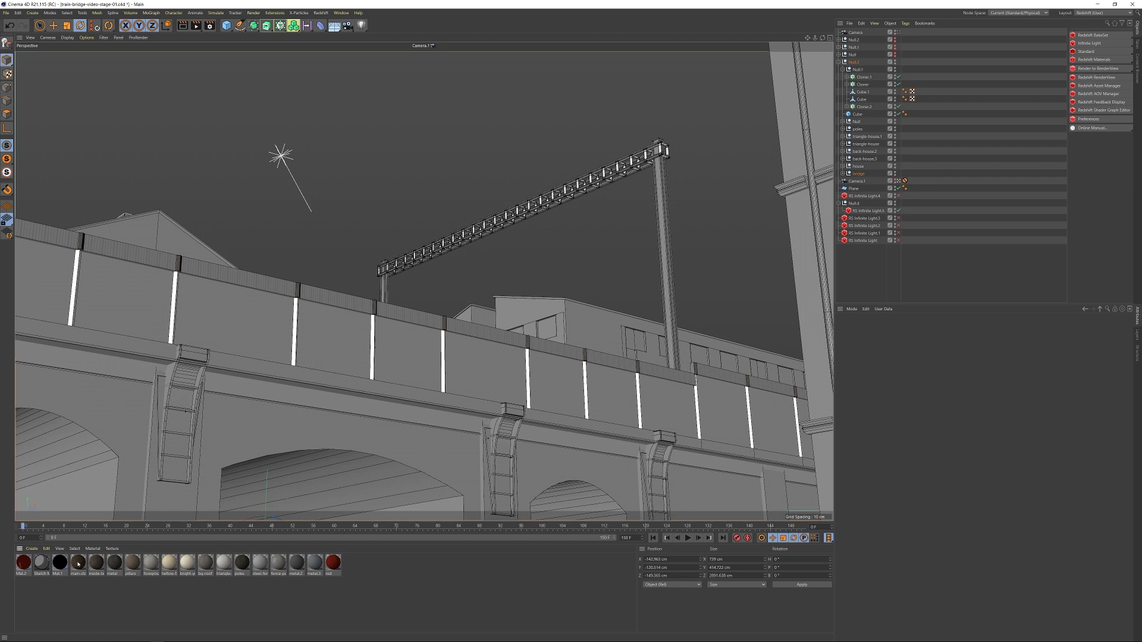
click(31, 548)
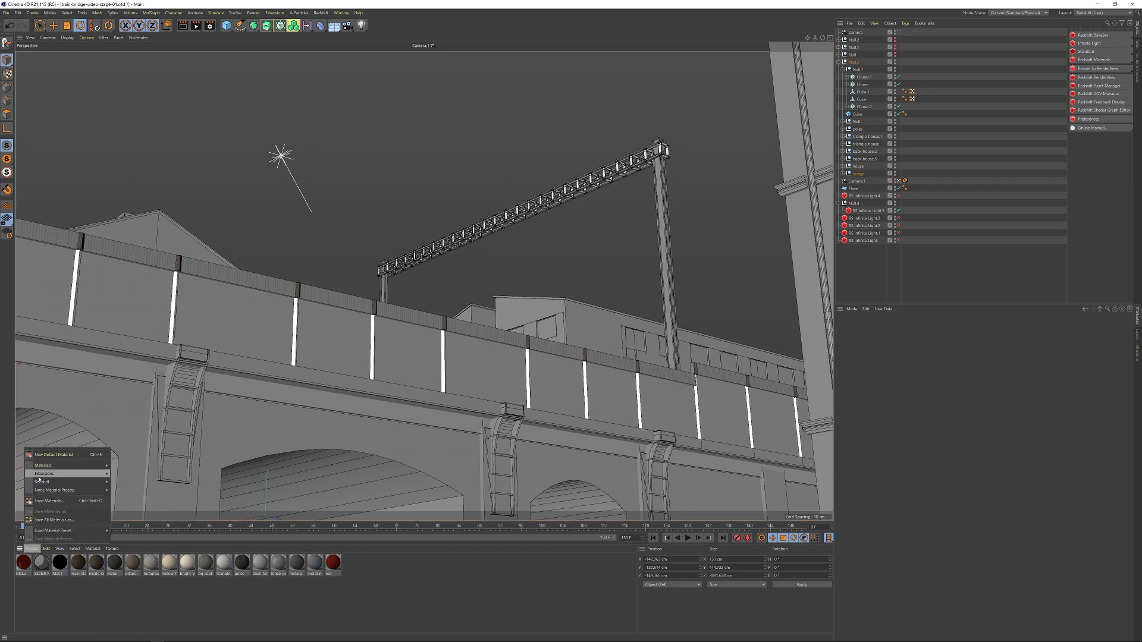
mouse_move(48, 484)
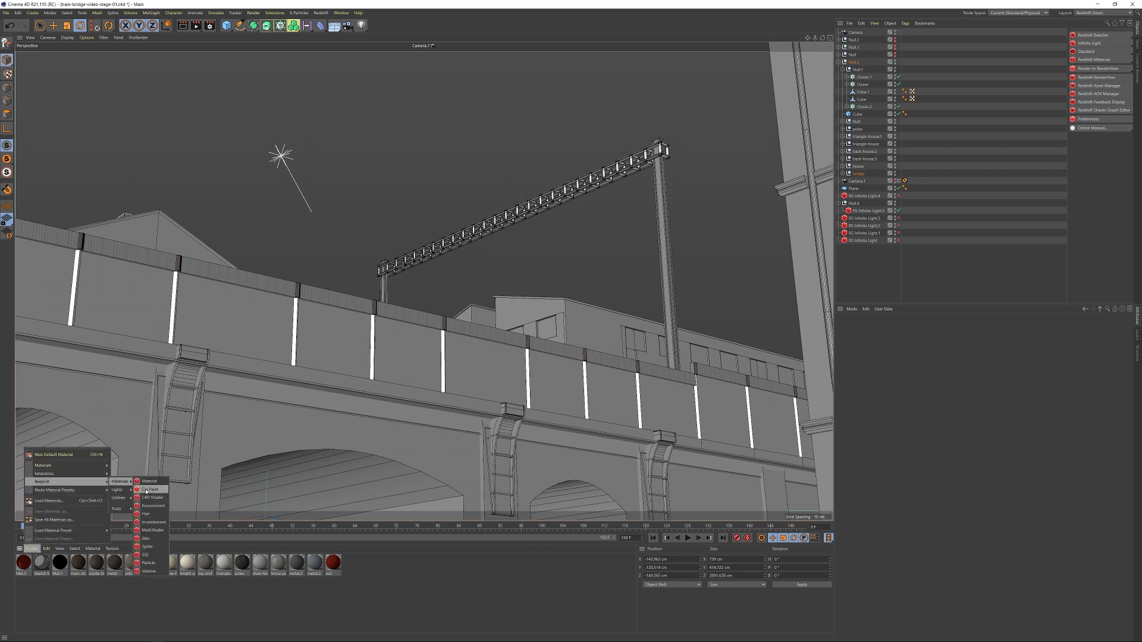
click(146, 482)
double_click(23, 562)
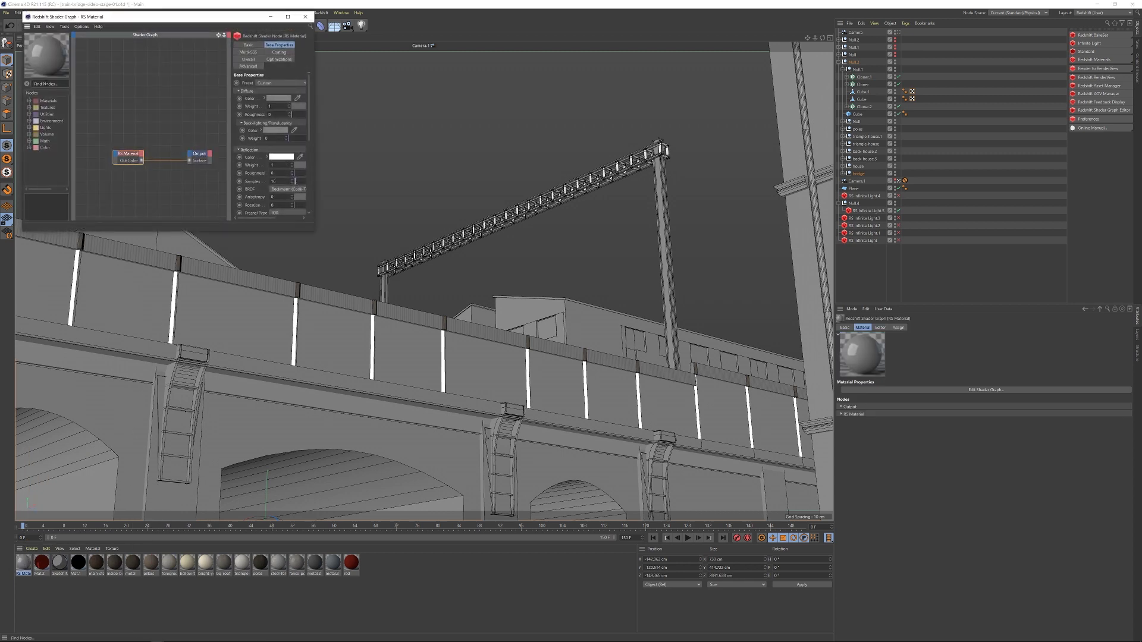
Add an RS Texture node and connect its Out Color to the RS Material's Diffuse Color
click(53, 84)
text(texture)
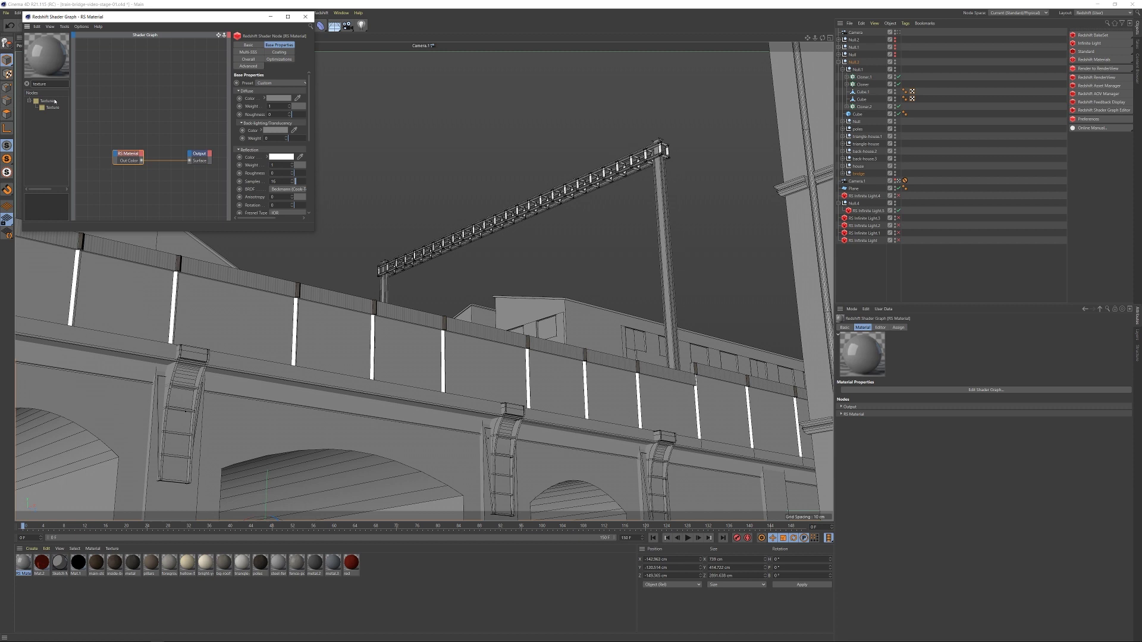
drag(57, 109, 115, 154)
mouse_move(166, 156)
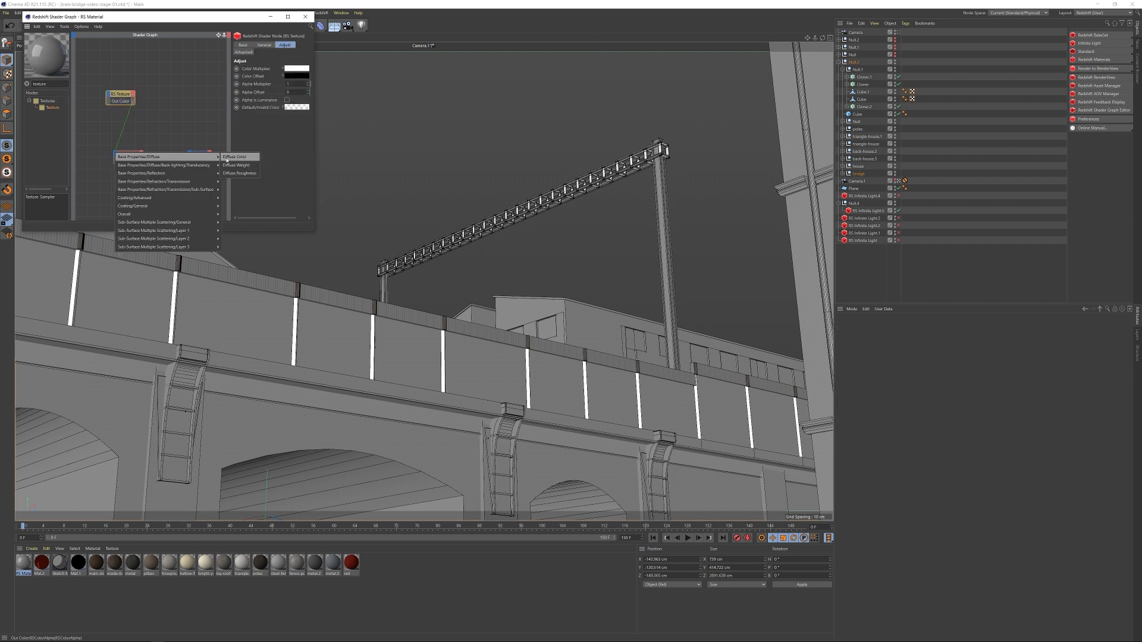
click(238, 156)
drag(130, 90, 108, 97)
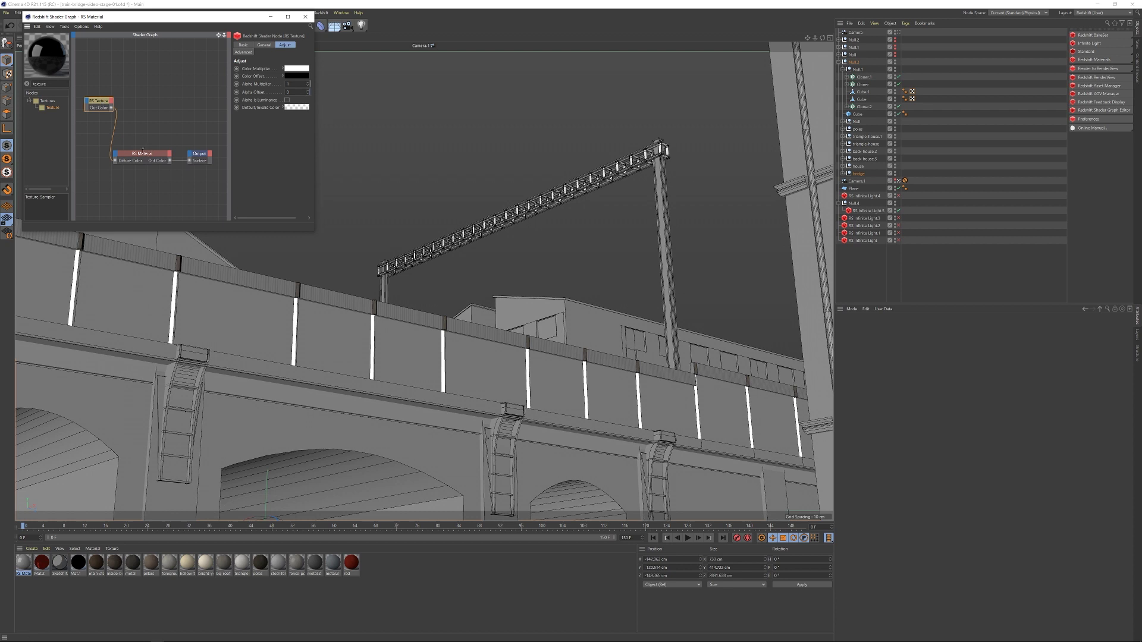
Set the RS Material's reflection weight to 0, enlarge the shader graph window and rearrange the nodes
click(160, 156)
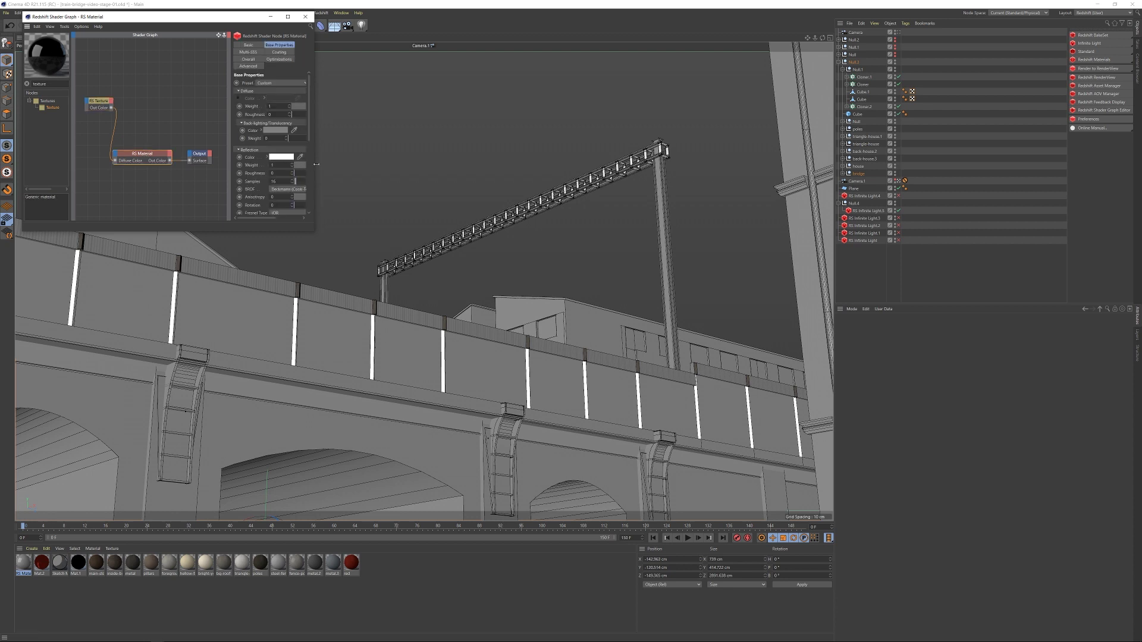
drag(316, 164, 481, 153)
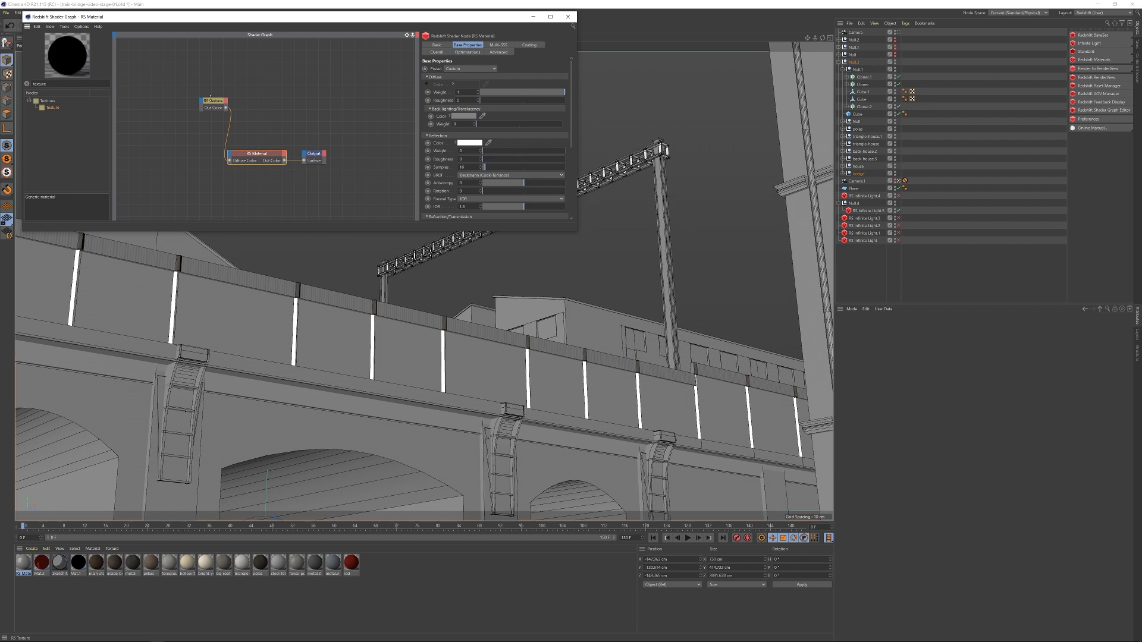
drag(209, 99, 182, 116)
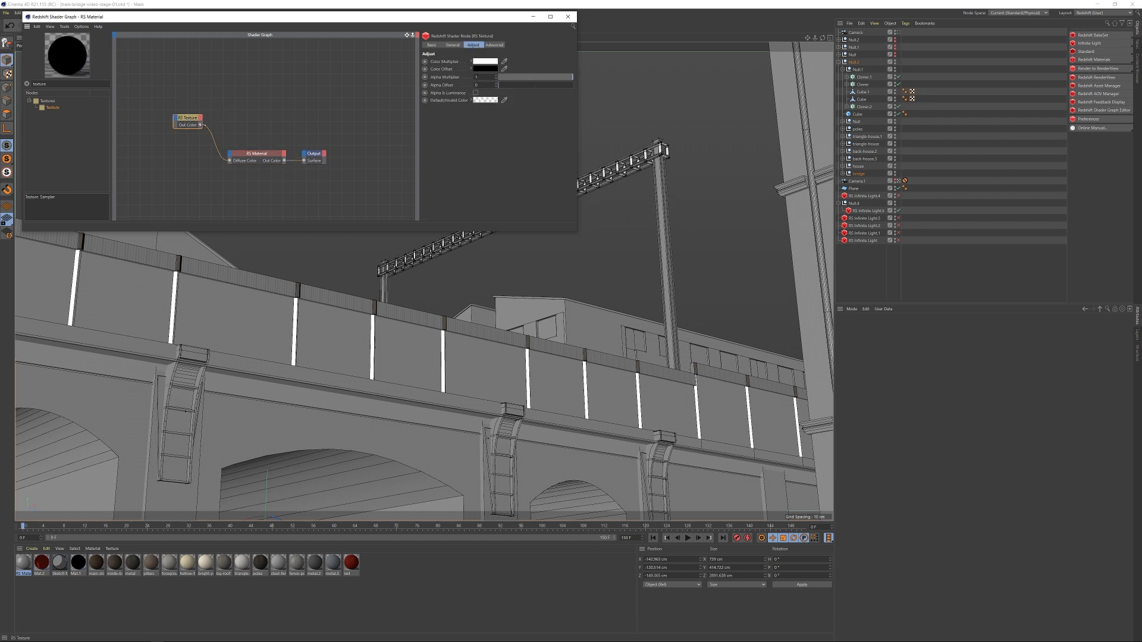
drag(277, 158, 322, 156)
click(296, 119)
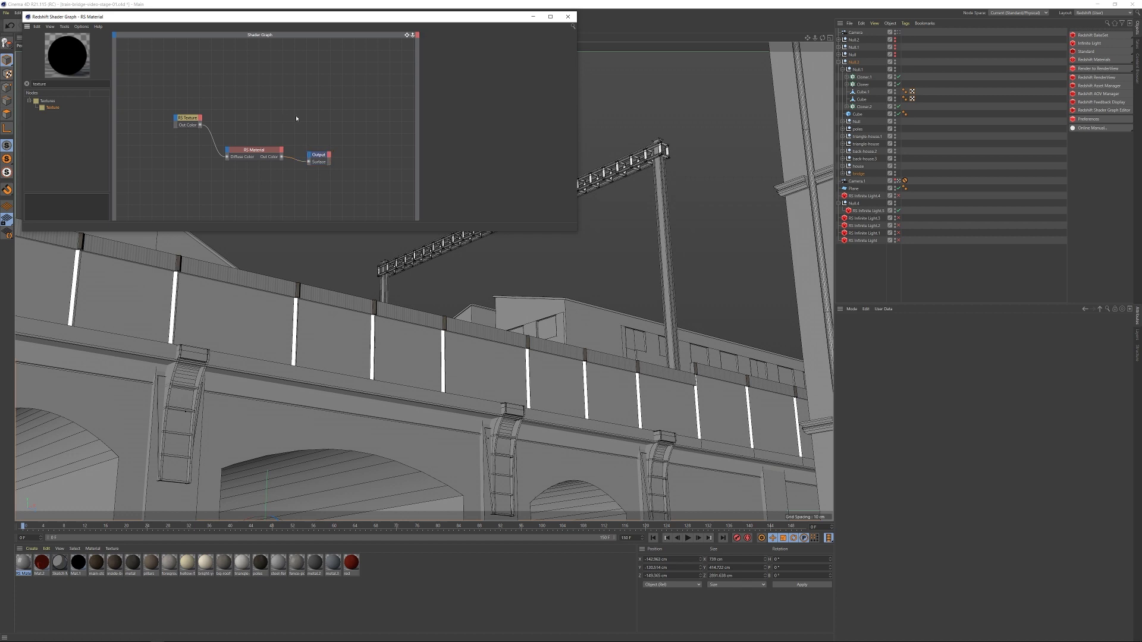
Load the dark brown painted image into the RS Texture node without copying it to the project location, and tidy the nodes
click(188, 119)
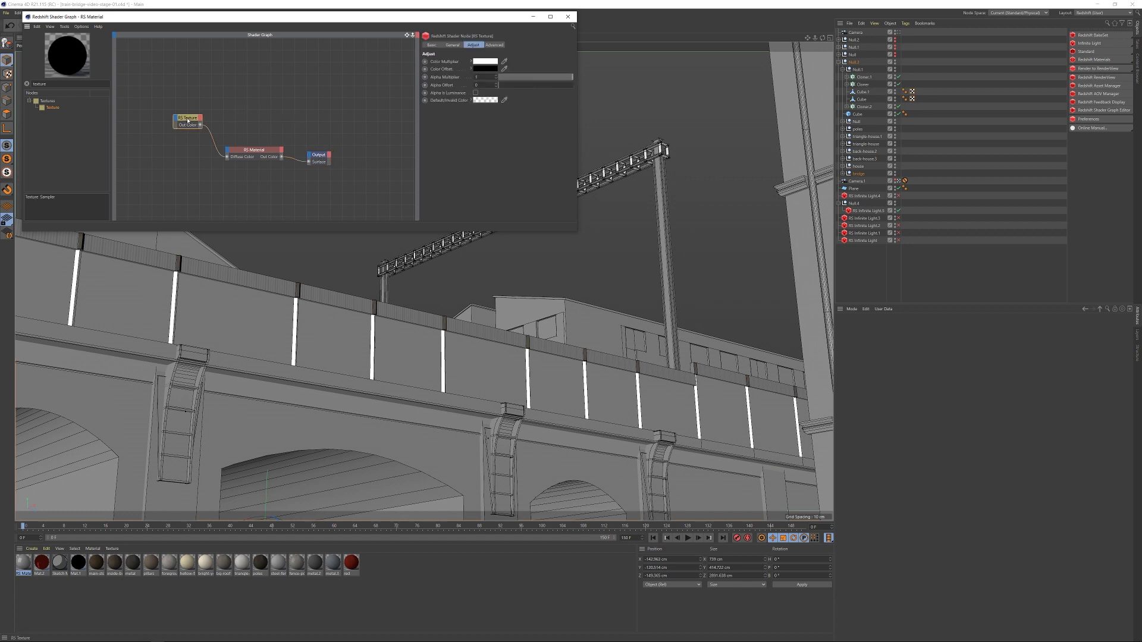
click(453, 46)
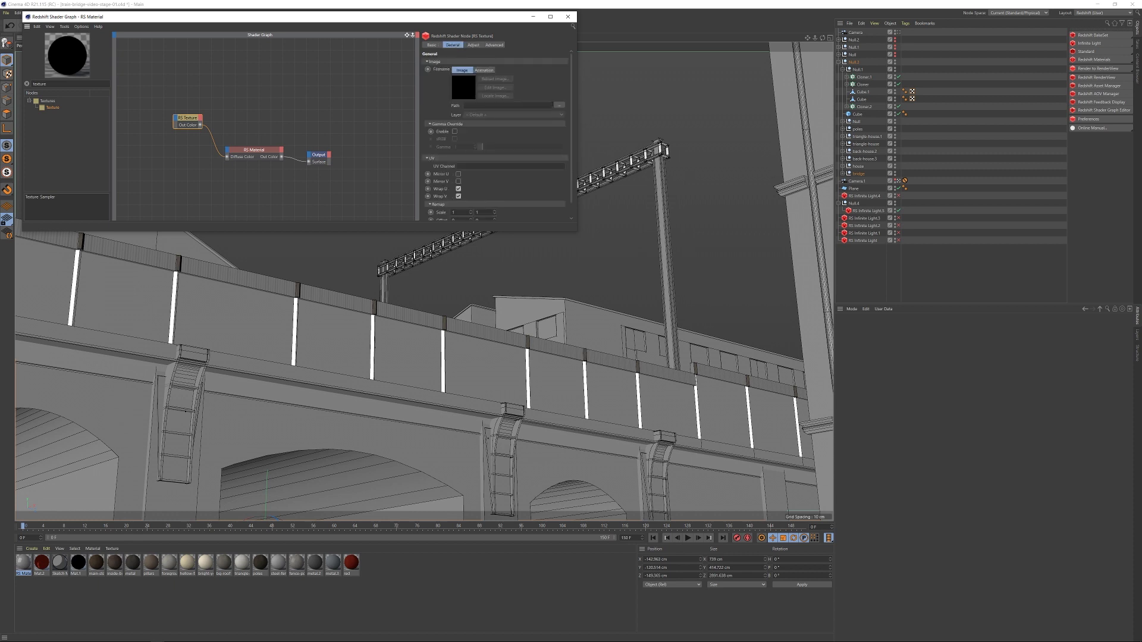
click(560, 105)
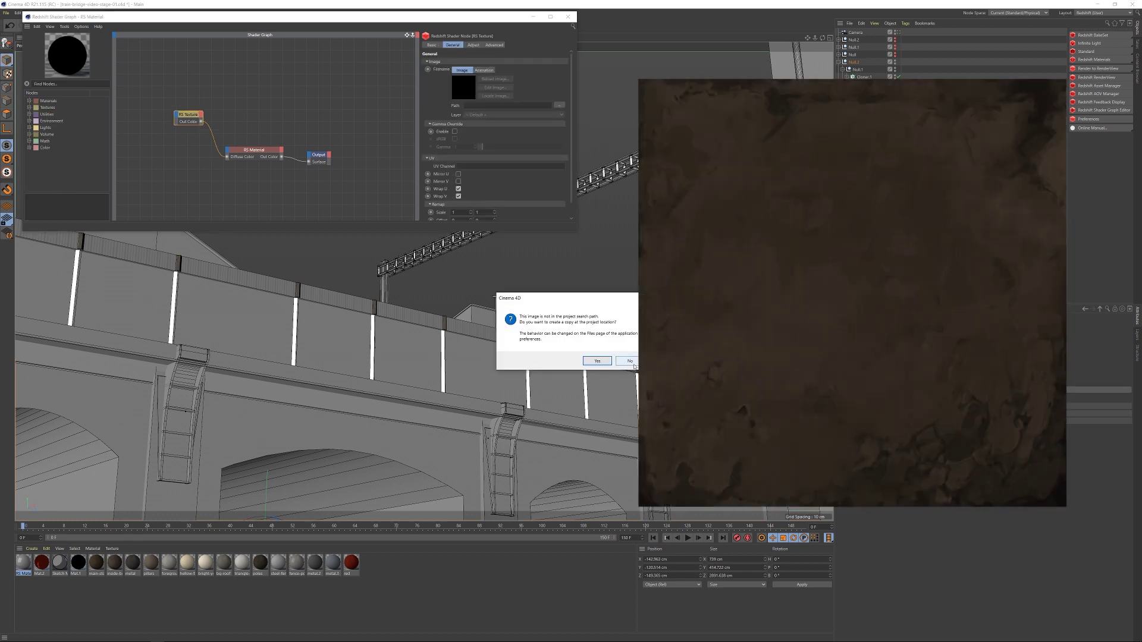
click(627, 360)
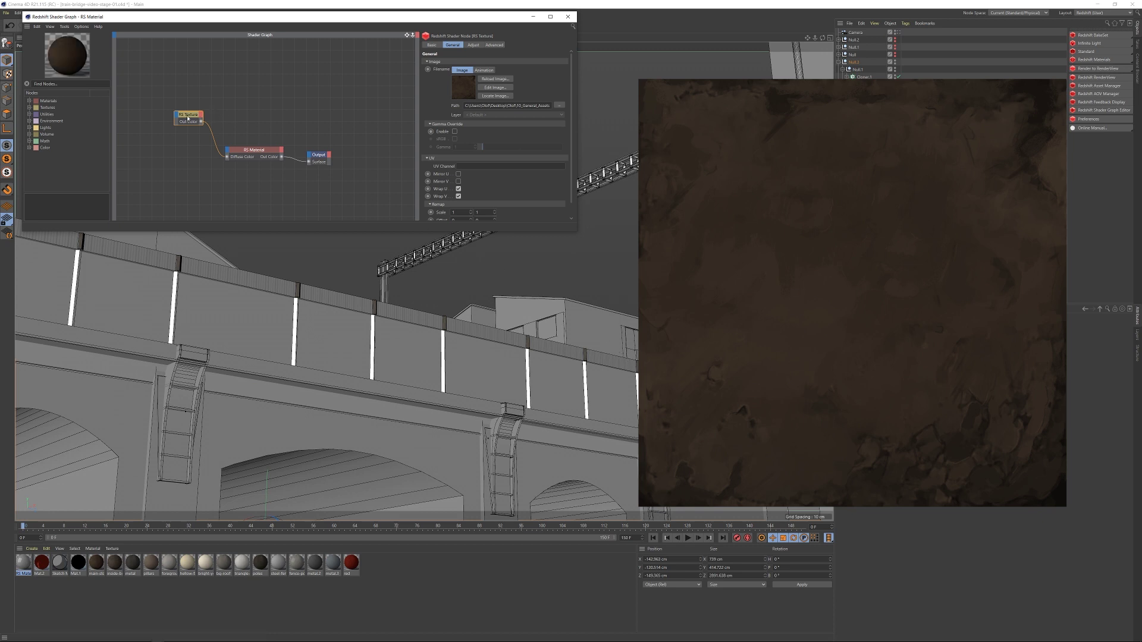
drag(188, 117, 176, 117)
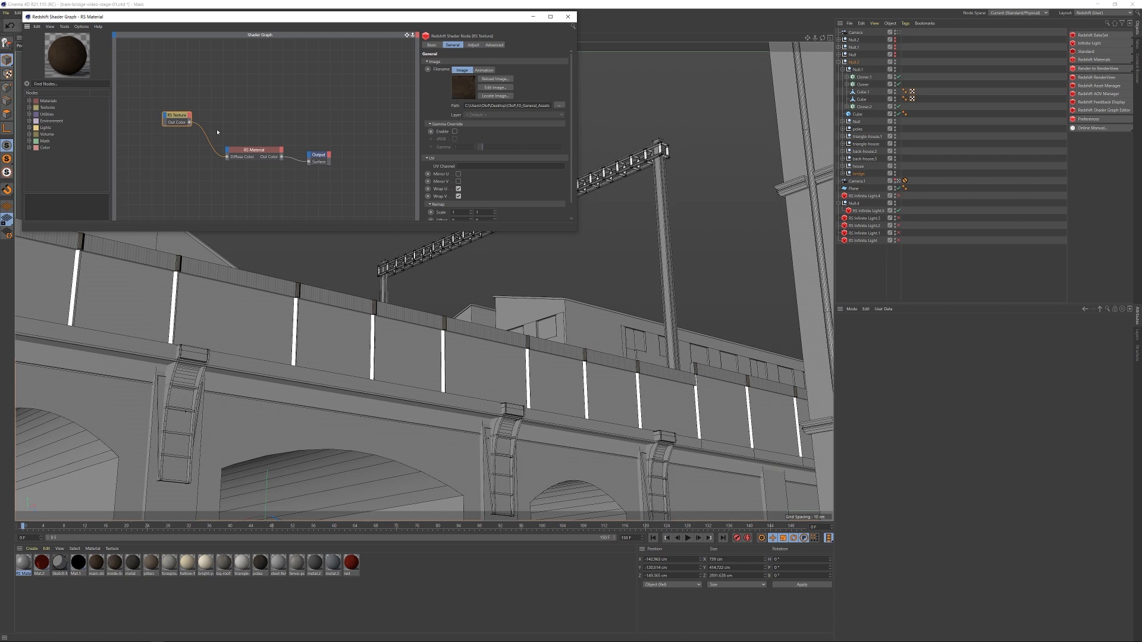
drag(253, 150, 246, 148)
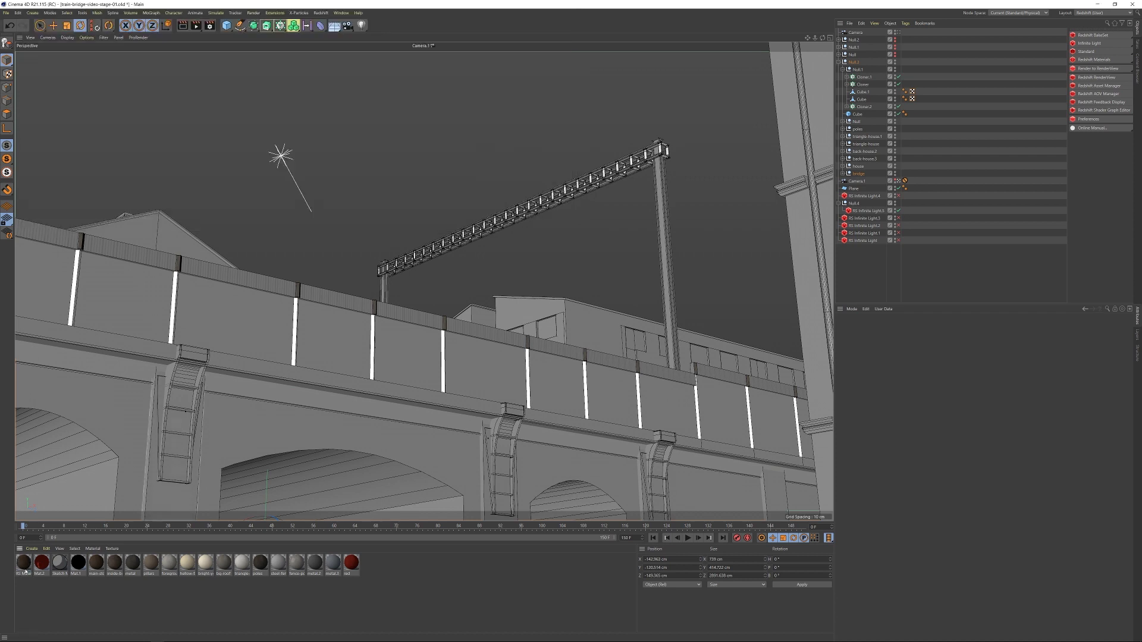
Assign the new RS Material to the bridge wall and move its material tag from the wall mesh to the Boole object
drag(25, 565, 239, 438)
click(408, 452)
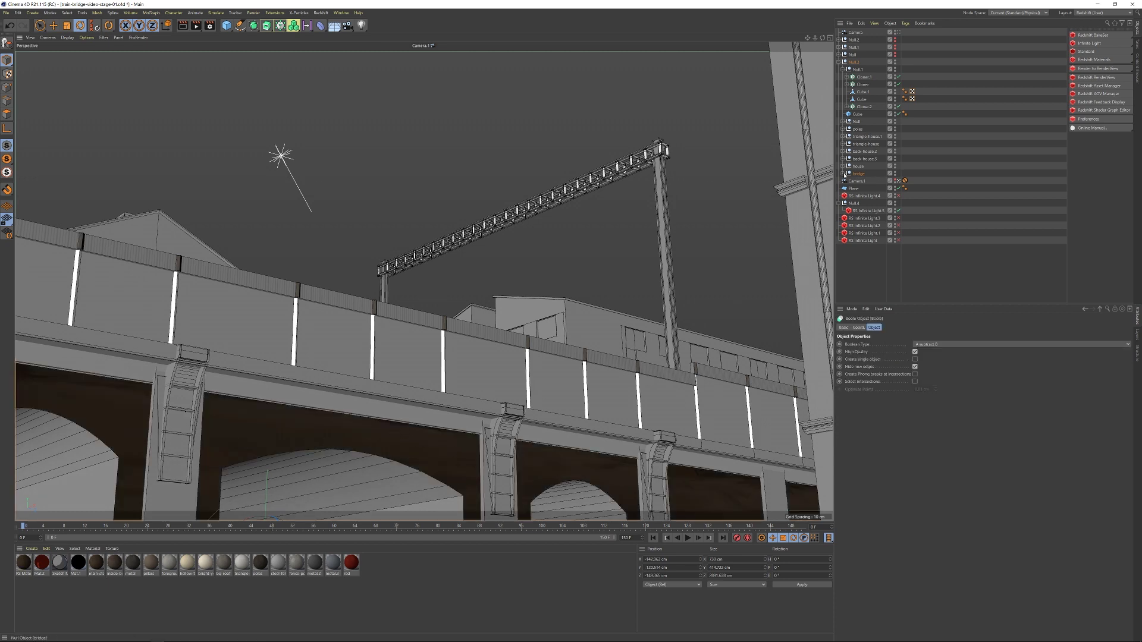
click(843, 174)
scroll(951, 213, down, 4)
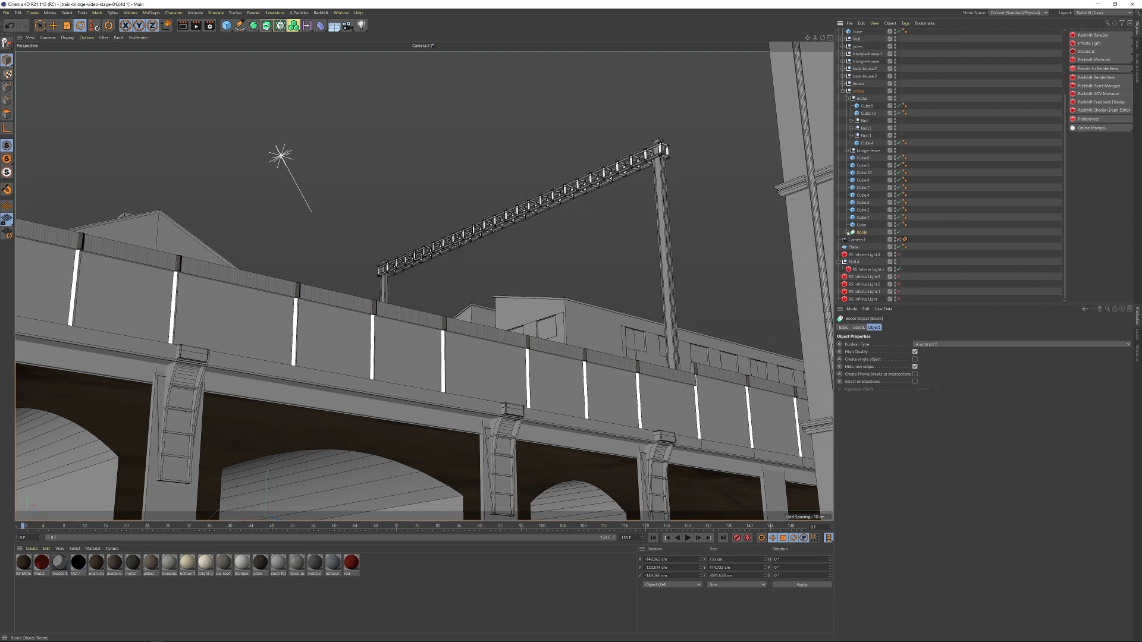
click(847, 232)
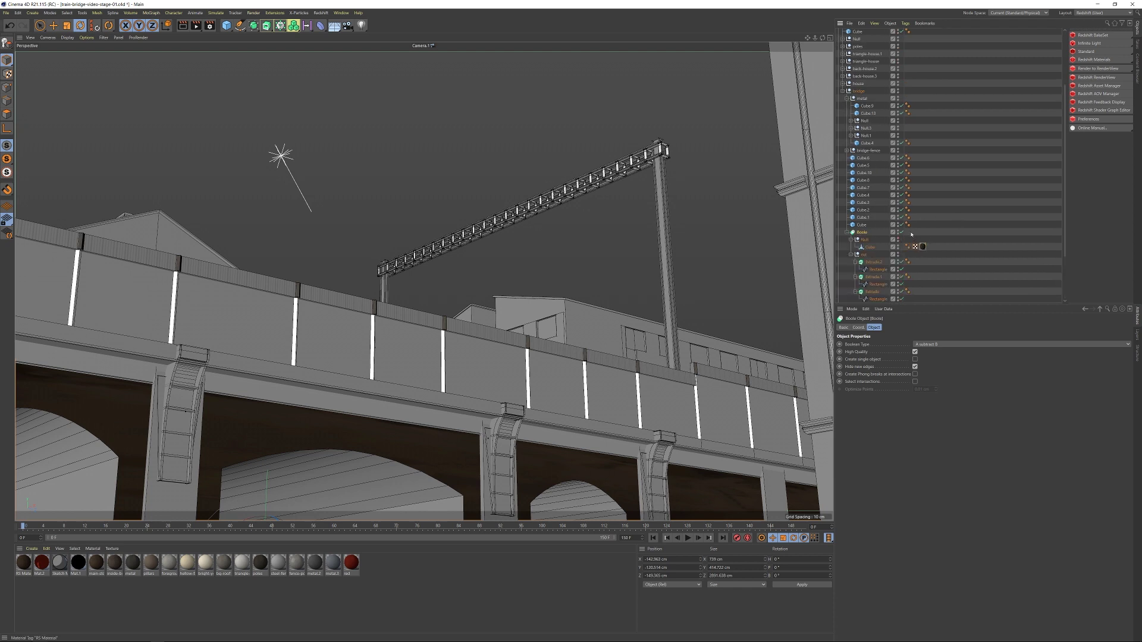
drag(911, 233, 908, 232)
click(847, 232)
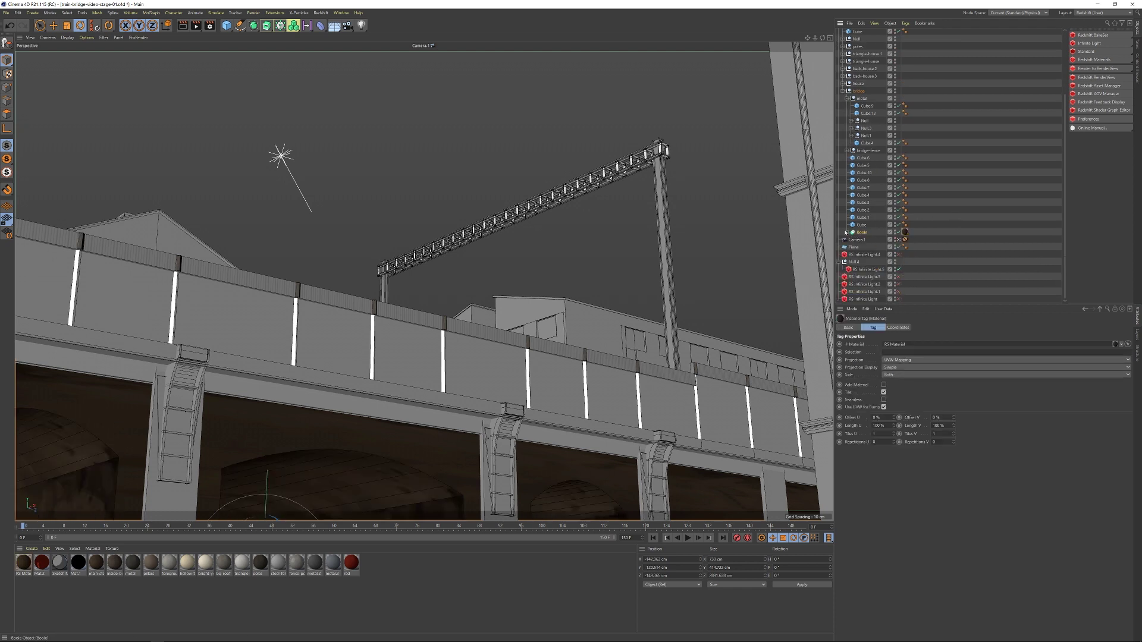
Leave the Camera.1 view and frame the textured bridge arches up close
click(899, 240)
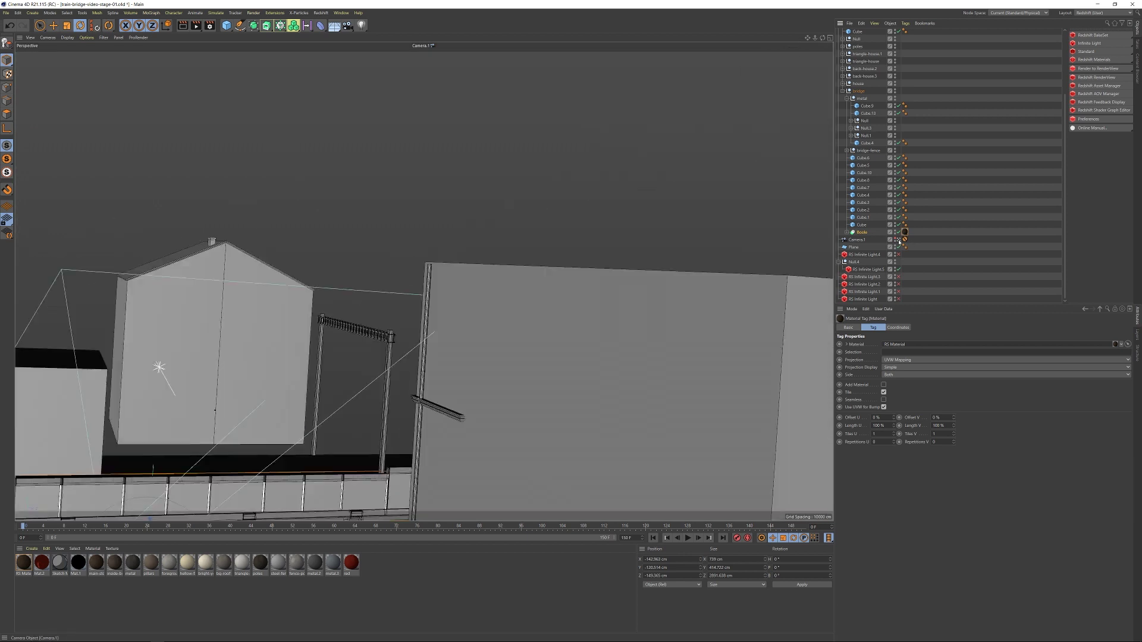
key(o)
alt+right_drag(366, 272, 500, 250)
alt+middle_drag(409, 326, 423, 280)
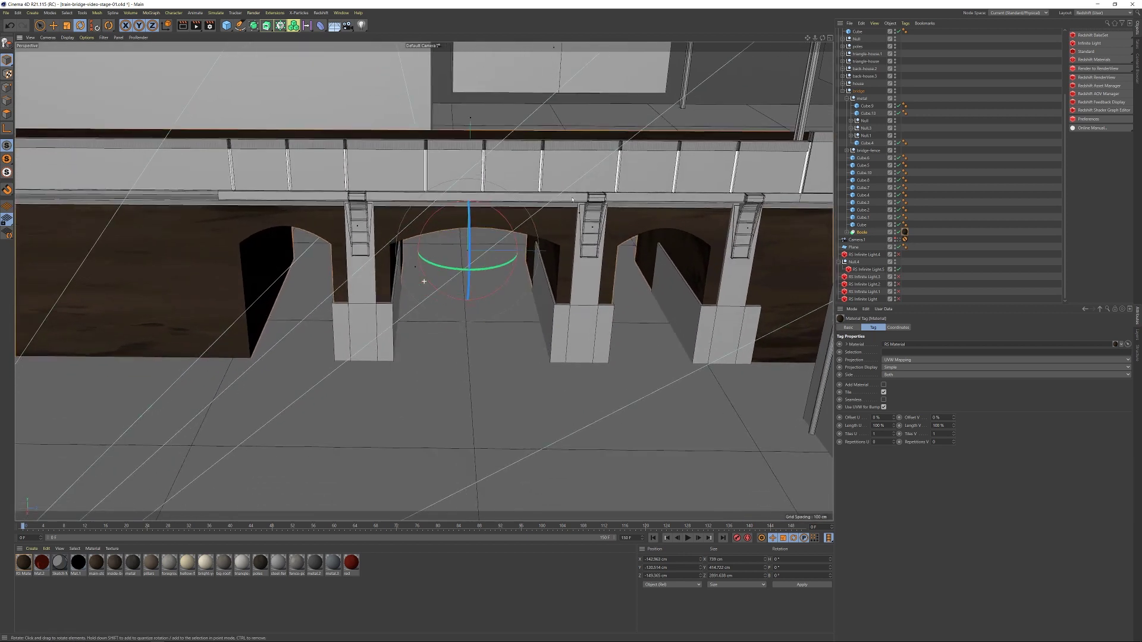
Set the bridge material tag's projection to Cubic and its U length to 150 %
alt+drag(574, 234, 598, 212)
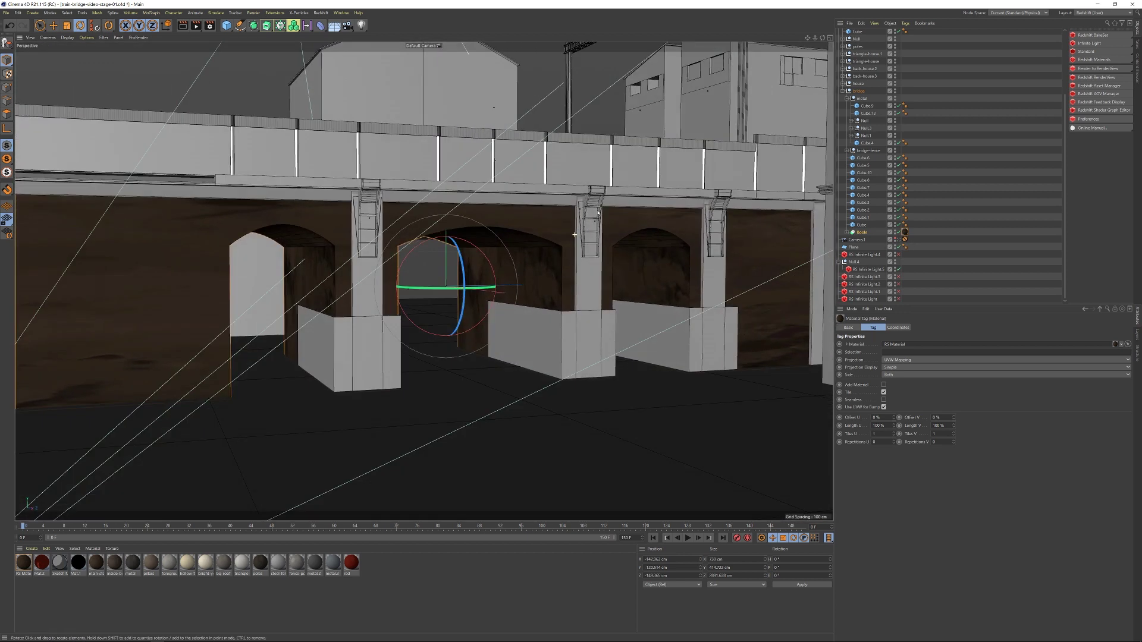
click(907, 361)
click(916, 391)
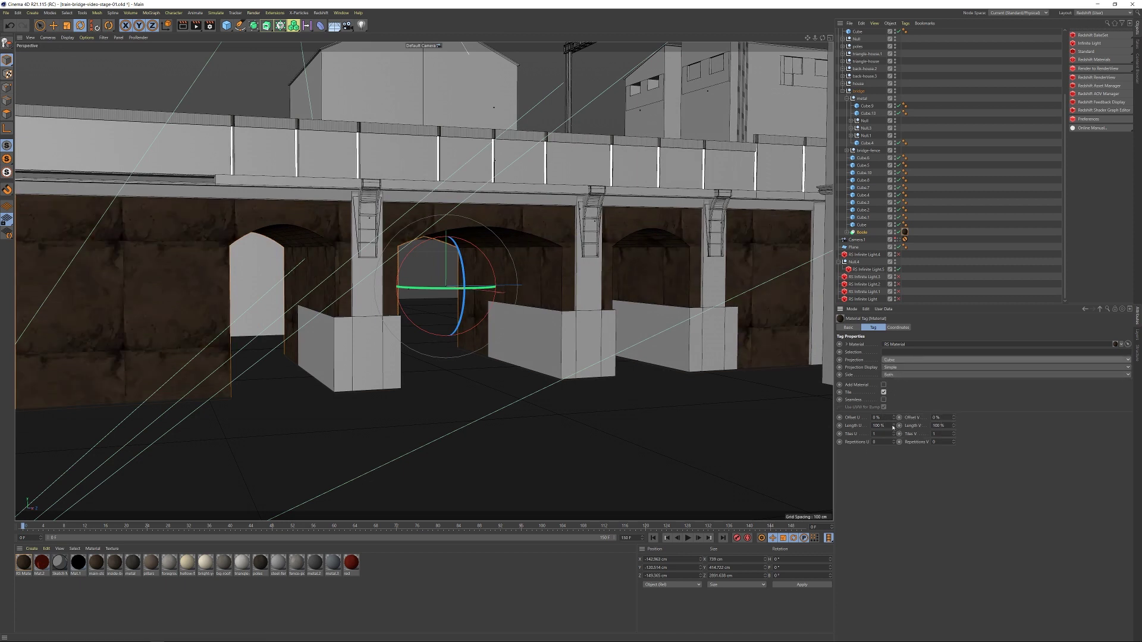
drag(893, 427, 900, 409)
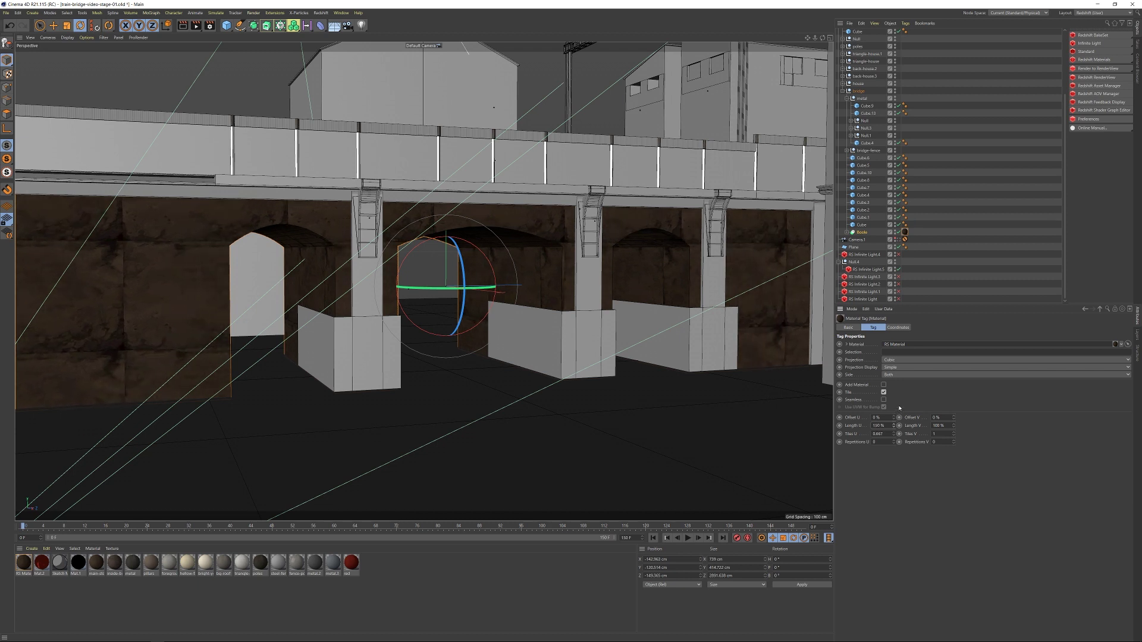
Look through Camera.1 again, fine-tune the bridge texture's U offset and render the frame in the Redshift RenderView
click(903, 241)
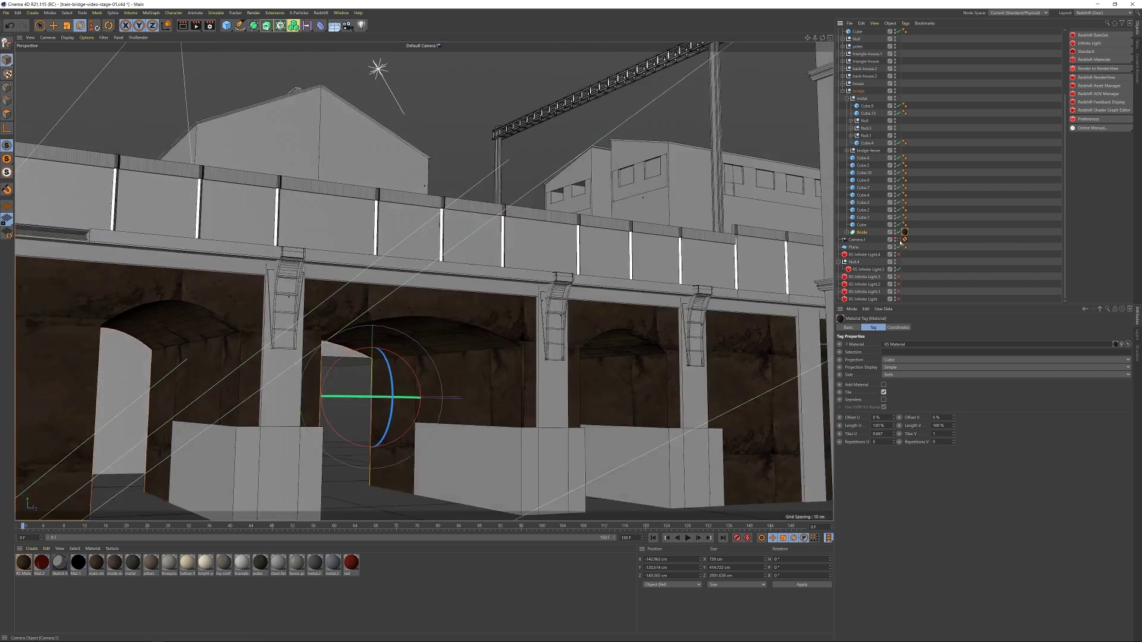
mouse_move(894, 419)
mouse_down()
mouse_move(909, 388)
mouse_move(897, 434)
mouse_move(894, 425)
mouse_up()
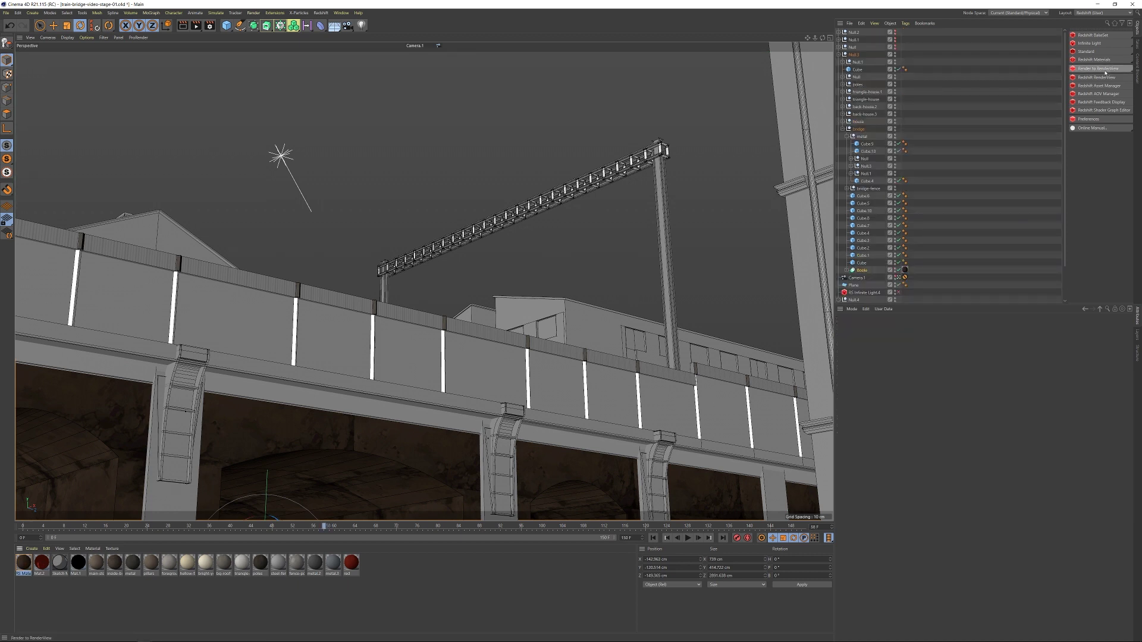
click(1097, 77)
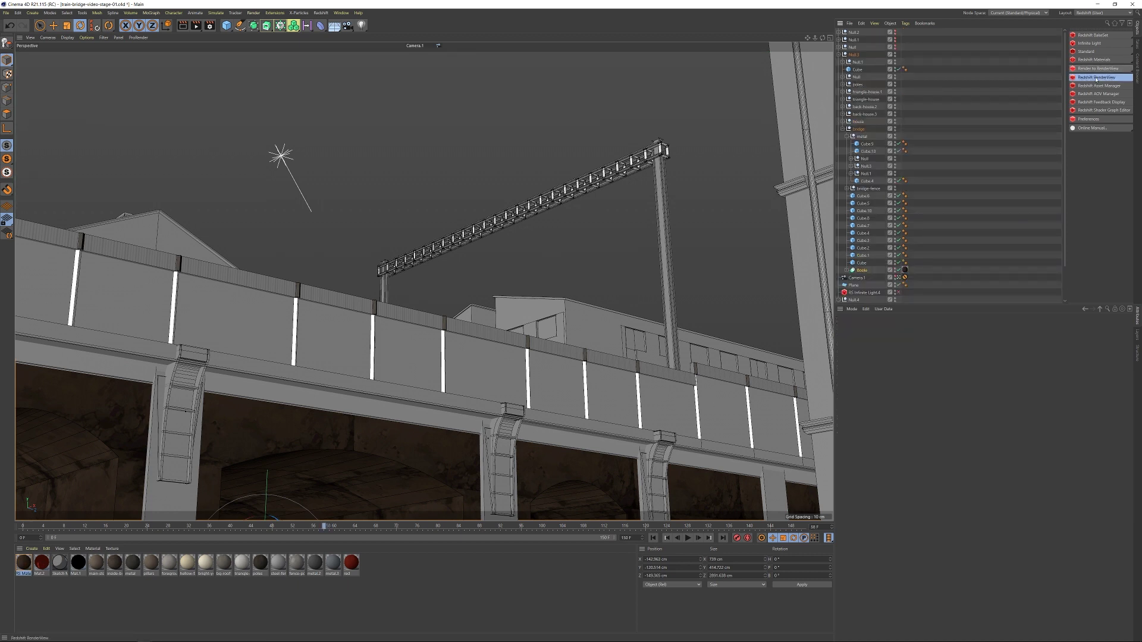
drag(998, 72, 622, 70)
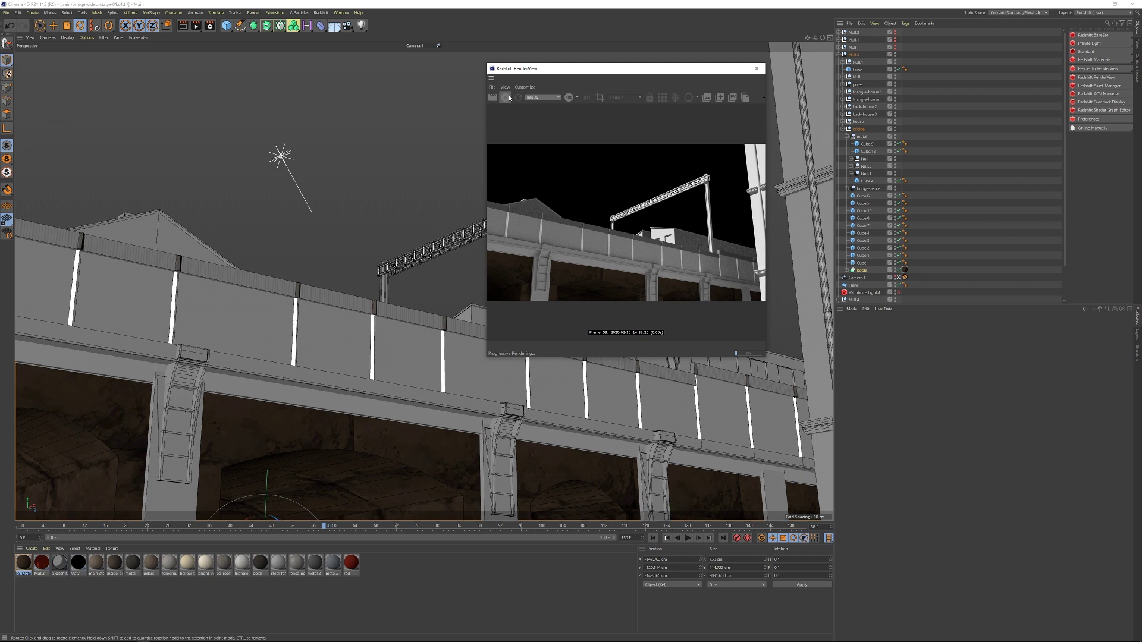
Open the bridge RS Material's shader graph and insert an RS Color Correct node between the RS Texture and the diffuse color
double_click(23, 562)
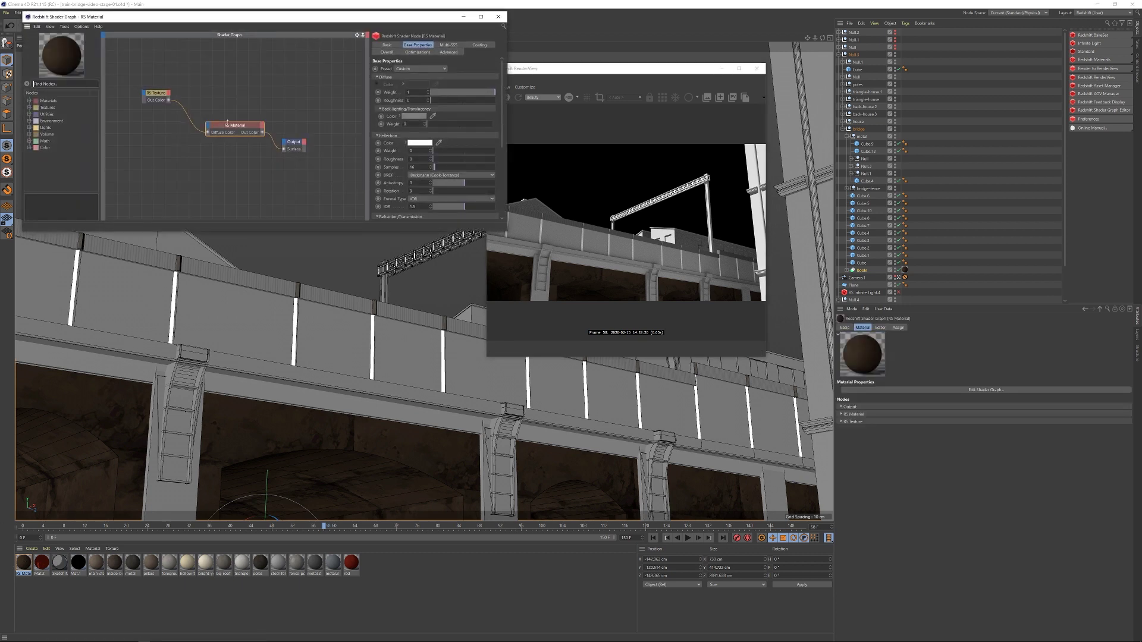
text(color)
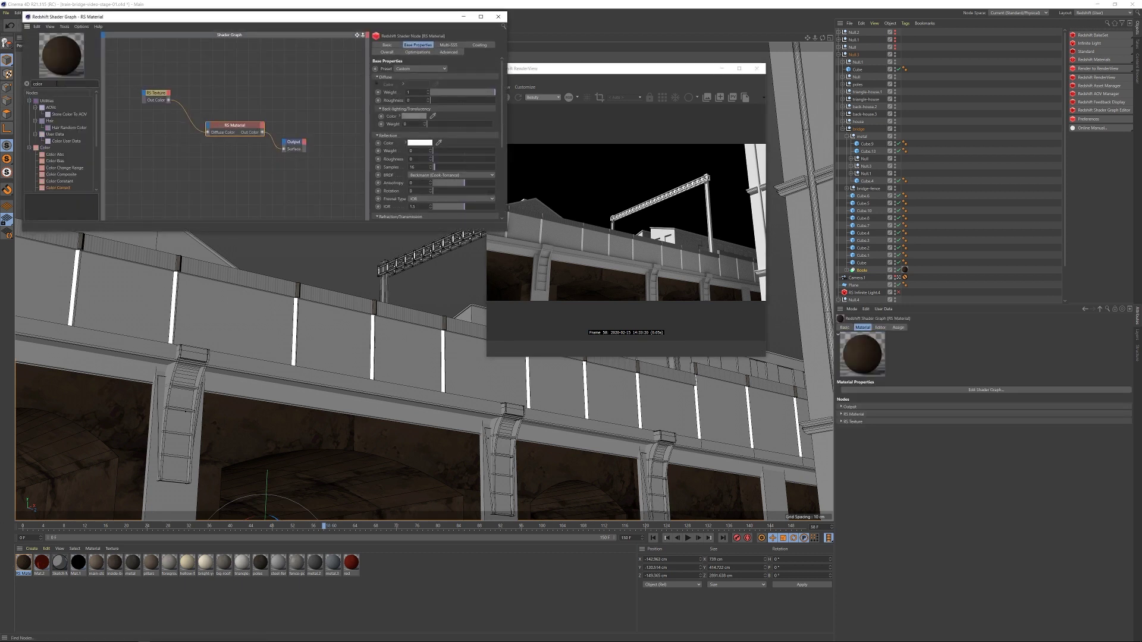
drag(233, 81, 205, 78)
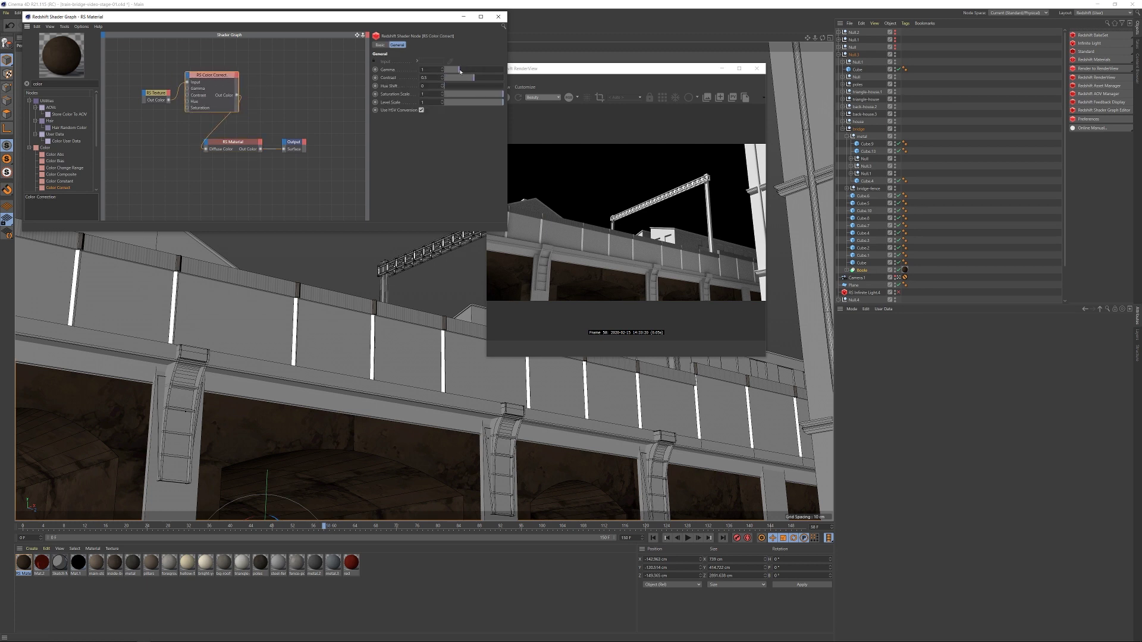
Raise the RS Color Correct node's gamma to about 1.3 and re-render to judge the wall's brightness
drag(460, 70, 552, 69)
click(527, 77)
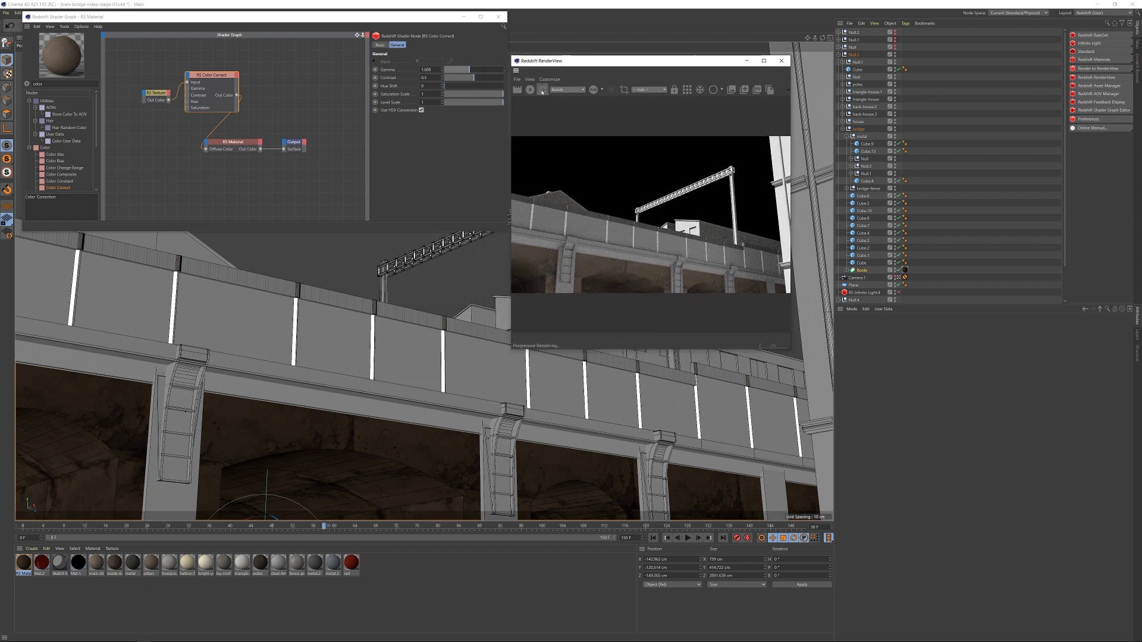
click(464, 71)
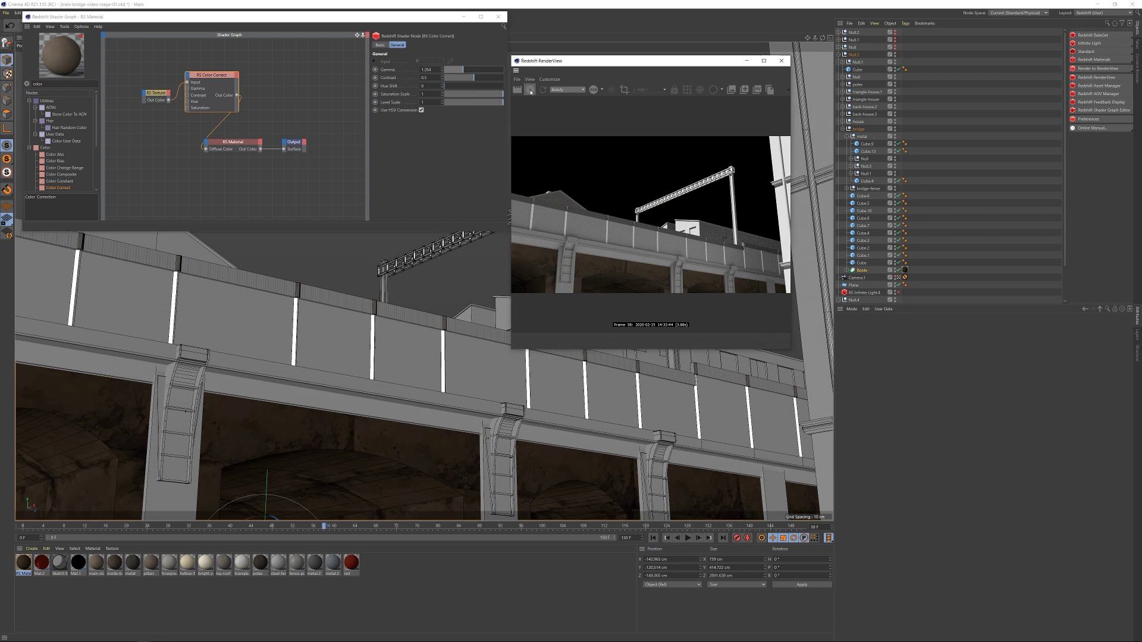
Try different hue shifts on the RS Color Correct node, preview them in the RenderView and reset the hue shift
click(466, 86)
drag(466, 87, 484, 86)
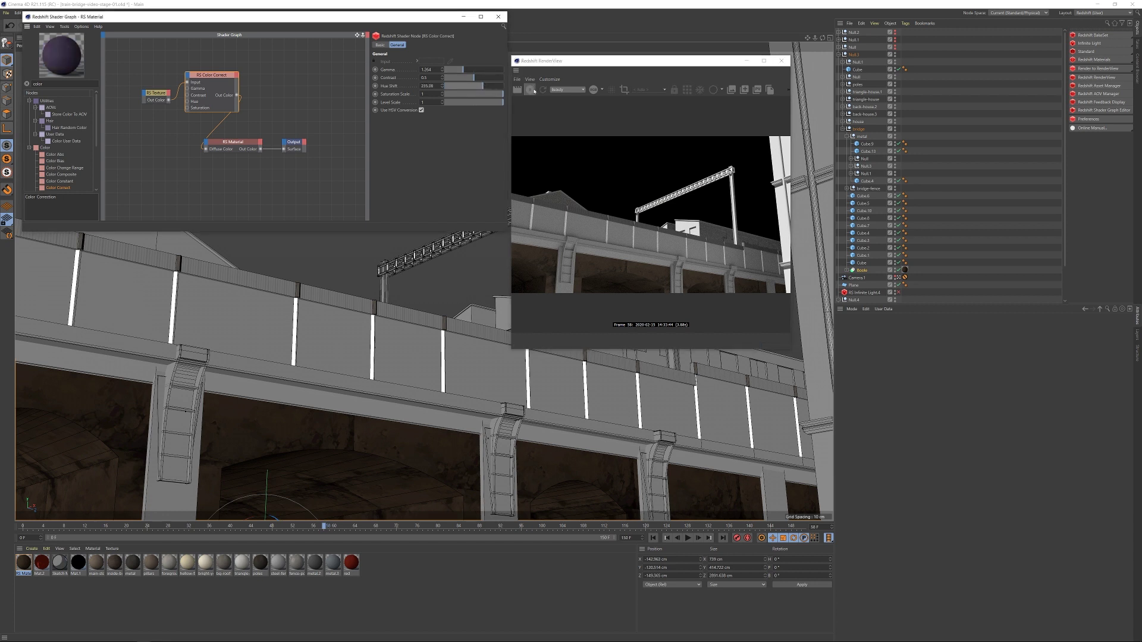
click(534, 90)
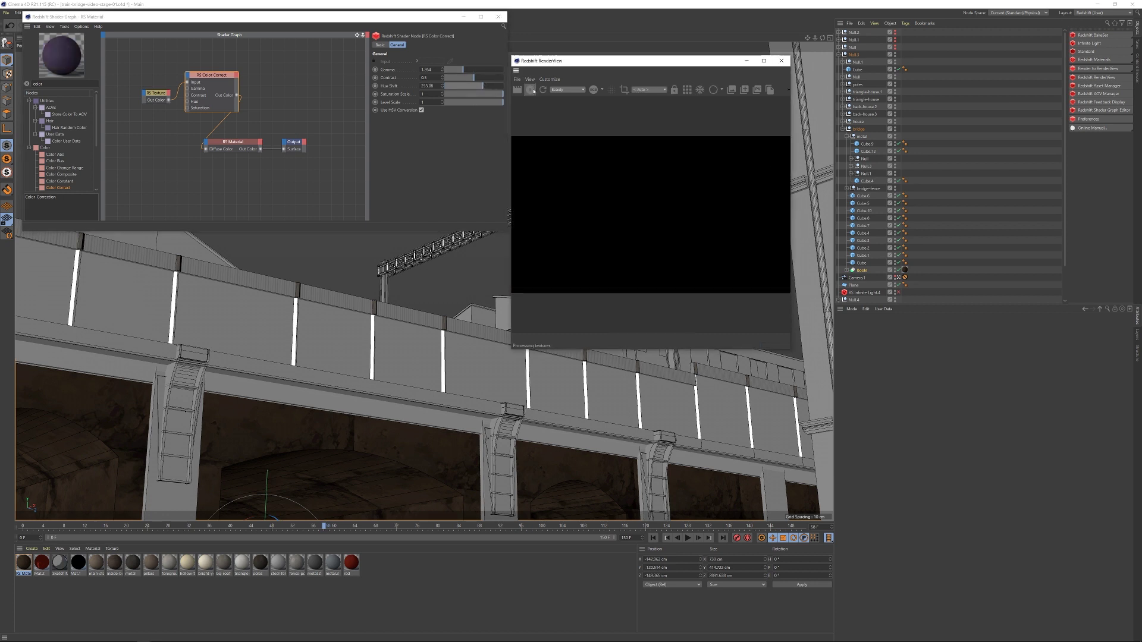
click(466, 88)
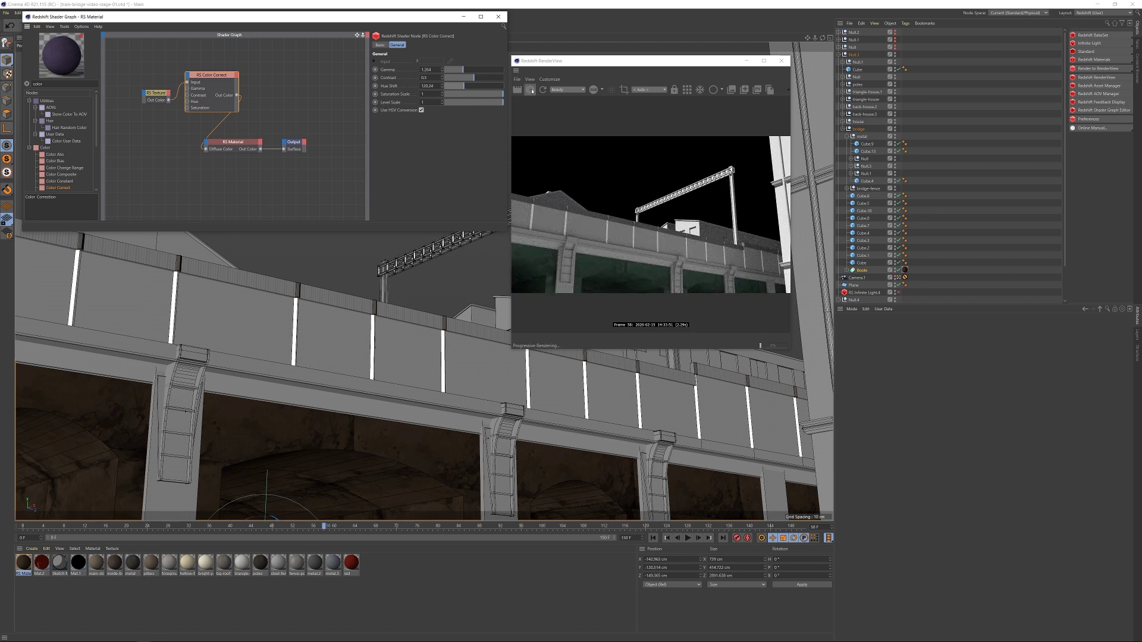
click(532, 91)
drag(464, 87, 426, 87)
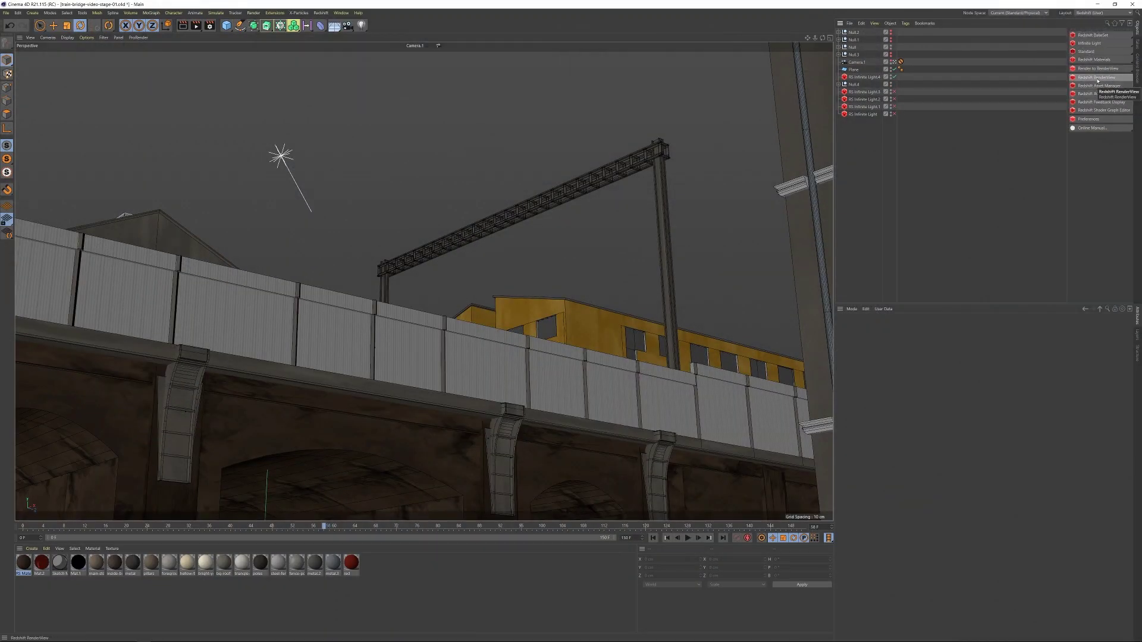
Render the fully textured street scene in the Redshift RenderView
click(1098, 78)
click(476, 90)
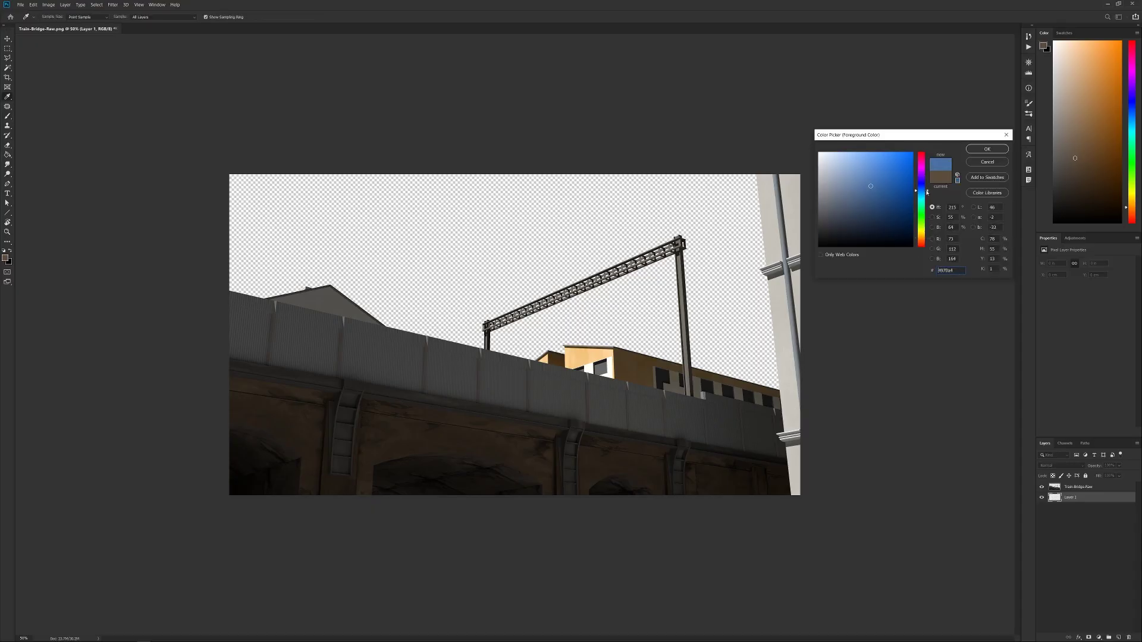
Switch to Photoshop, fill the sky on Layer 1 with blue #4970a4 and refill it with a slightly lighter blue
key(Return)
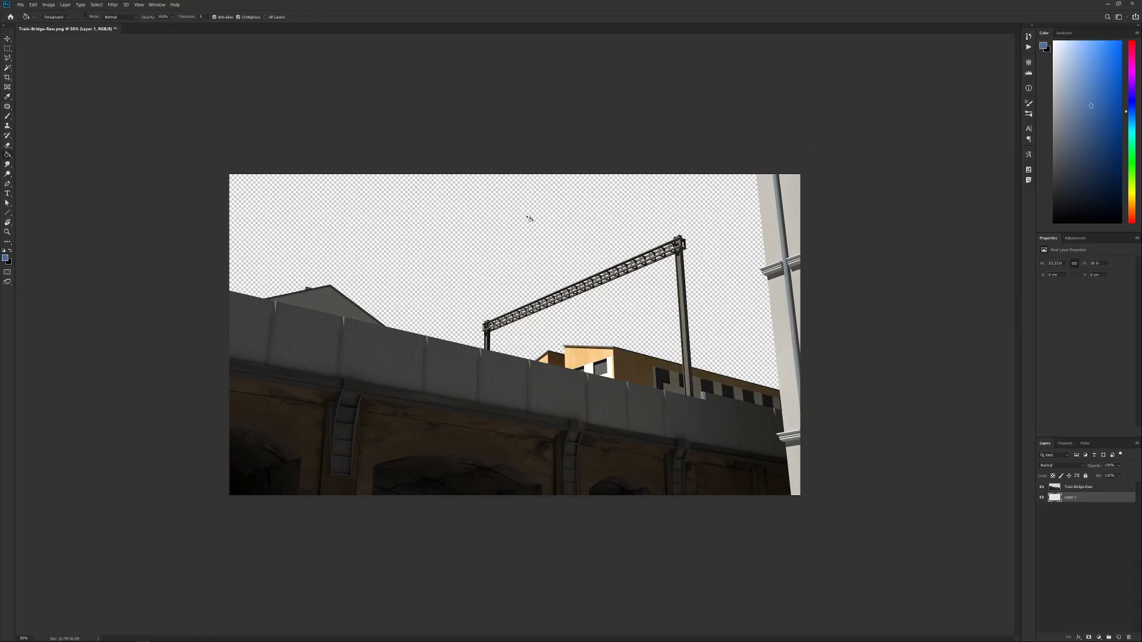
click(528, 219)
click(5, 258)
drag(926, 189, 926, 190)
click(870, 176)
key(Return)
click(595, 239)
Shift the hue of the sky on Layer 1 slightly toward cyan with a Hue/Saturation adjustment
click(48, 5)
click(141, 63)
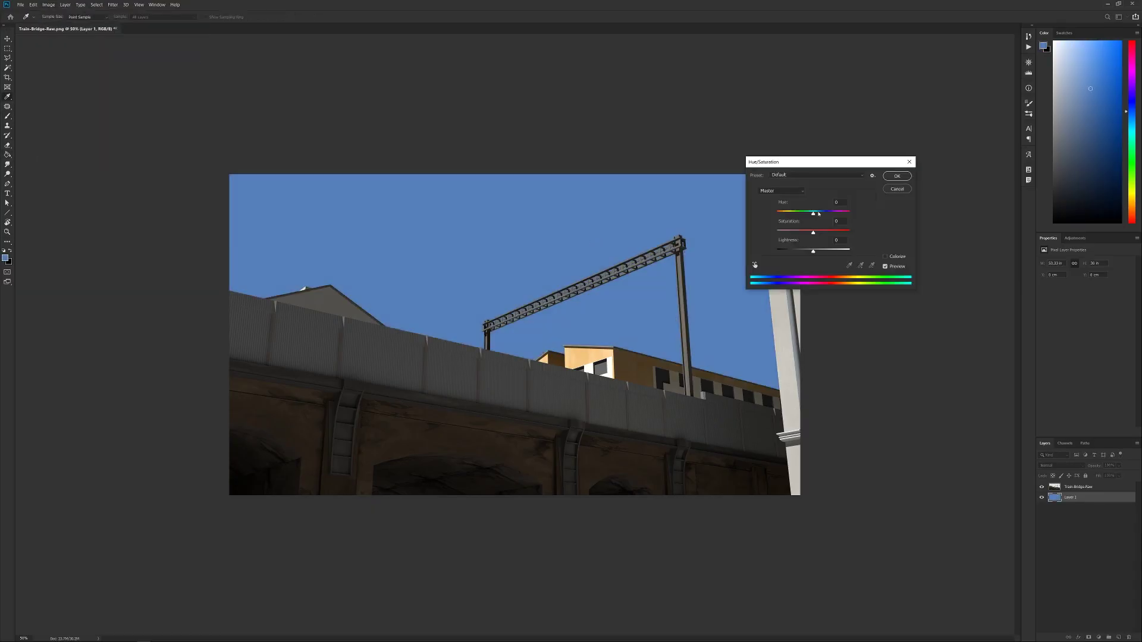
drag(814, 214, 810, 214)
key(Return)
Apply a slight negative hue shift to the Train-Bridge-Raw layer with Hue/Saturation to warm its colours
click(1079, 486)
click(48, 4)
click(141, 63)
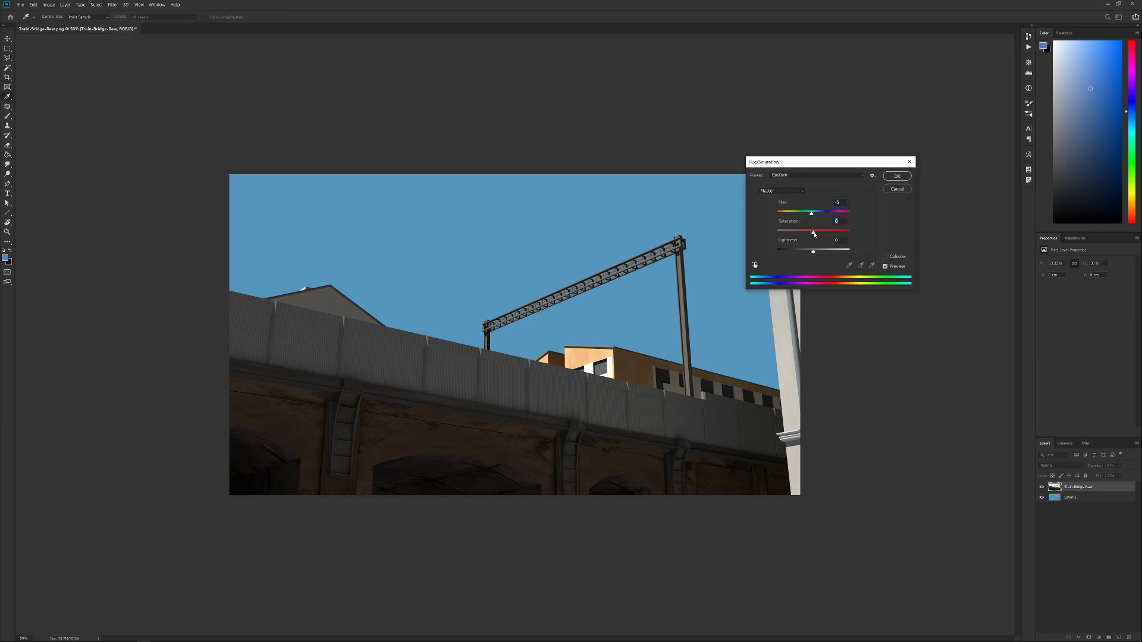
click(897, 176)
Brush broad strokes of a slightly darker sampled blue across the middle and lower sky on Layer 1
click(1071, 498)
key(b)
alt+click(732, 250)
click(1091, 100)
drag(437, 290, 521, 244)
drag(452, 315, 619, 253)
drag(756, 351, 511, 339)
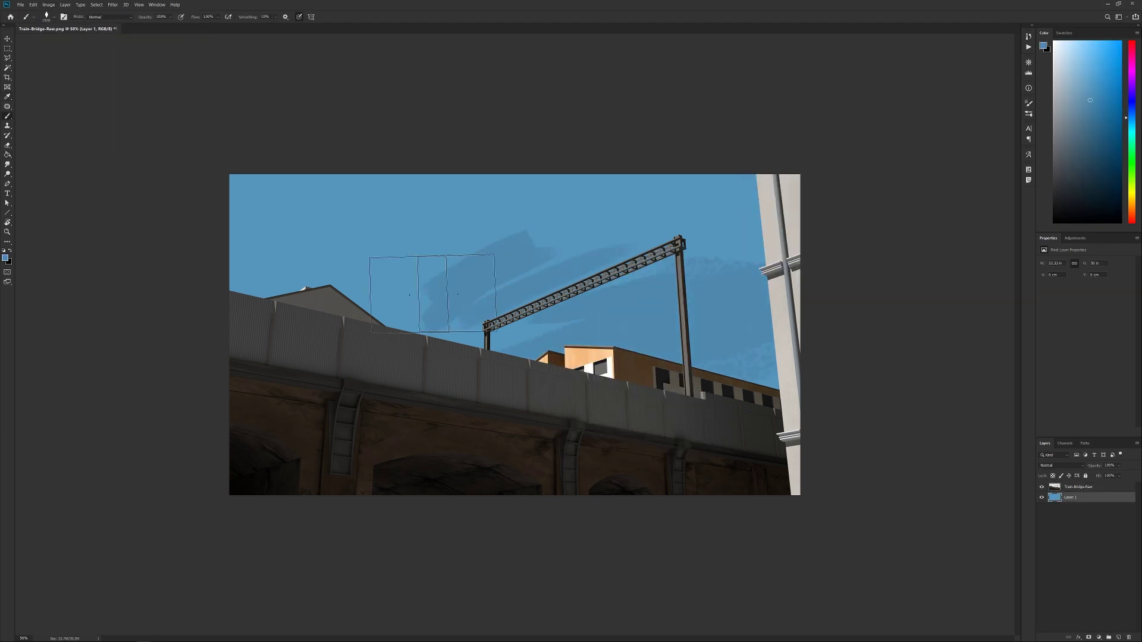
drag(434, 294, 267, 284)
Sample the sky blue, change the brush preset and paint blending strokes across the whole sky
alt+click(535, 226)
right_click(619, 234)
double_click(722, 309)
drag(601, 268, 506, 280)
right_click(650, 240)
key(Return)
mouse_move(688, 216)
mouse_down()
mouse_move(712, 266)
mouse_move(800, 194)
mouse_move(315, 313)
mouse_up()
Pick a lighter blue and paint broad strokes over the lower and left sky
click(5, 257)
click(864, 176)
key(Return)
drag(506, 315, 286, 322)
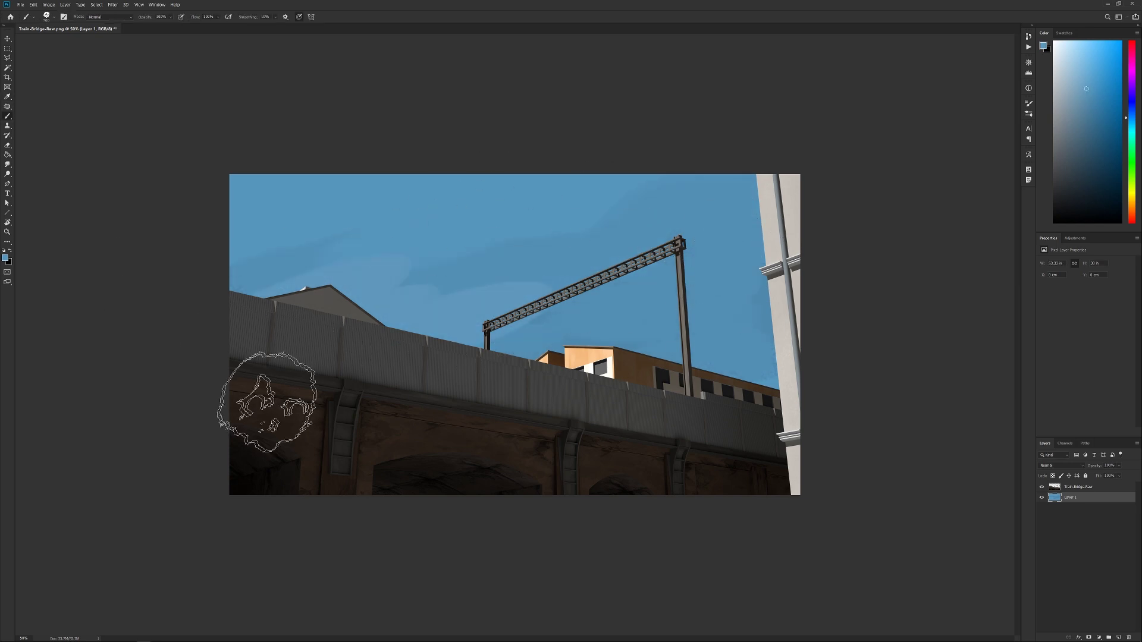
mouse_move(267, 402)
mouse_down()
mouse_move(831, 320)
mouse_move(275, 205)
mouse_up()
Choose another brush preset, sample the blue beside the pale building and paint smaller streaks through the upper sky
right_click(594, 237)
double_click(688, 395)
alt+click(709, 209)
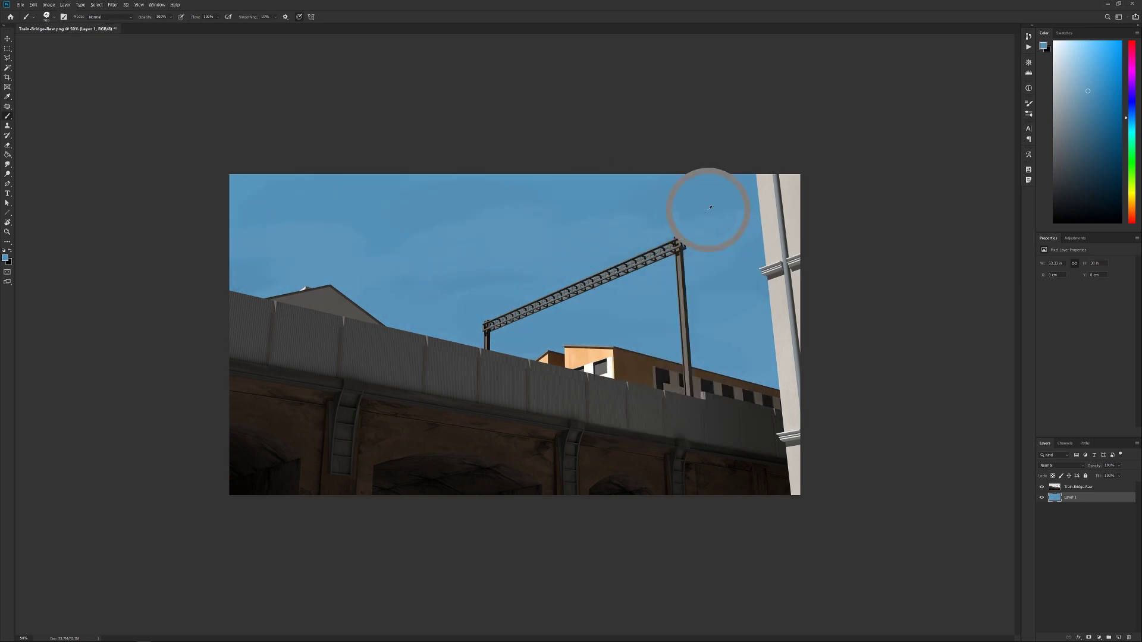
alt+right_drag(709, 209, 440, 226)
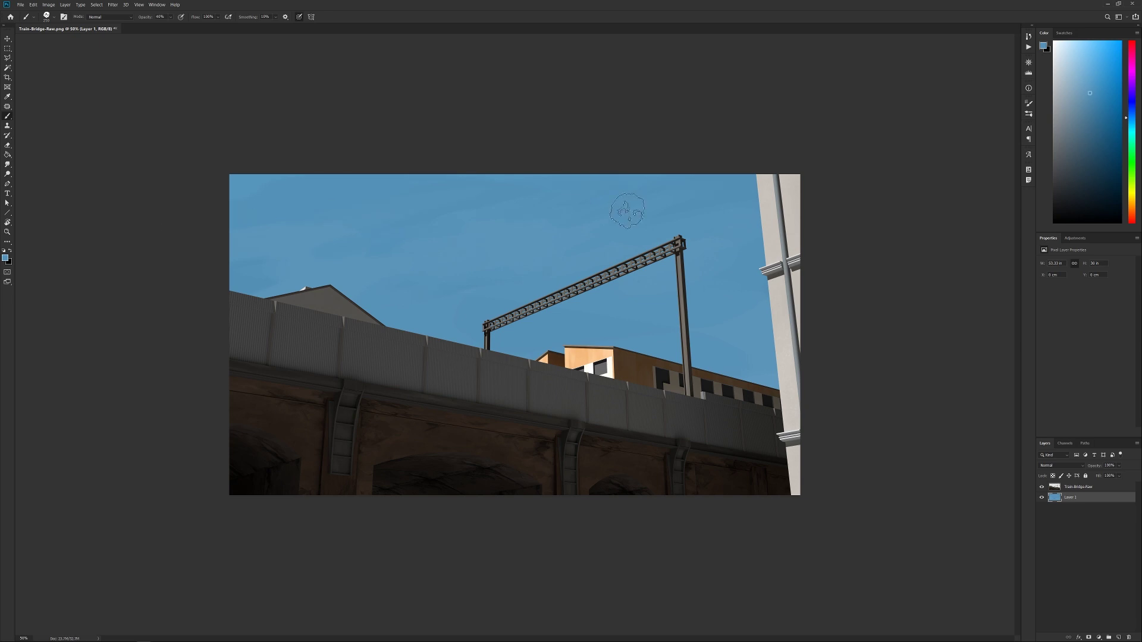
drag(628, 211, 684, 286)
Shift the foreground blue slightly toward cyan and paint it across the sky from the left edge to the gantry
click(5, 258)
click(921, 196)
key(Return)
drag(256, 280, 658, 230)
Pick a lighter, slightly bluer foreground colour and paint it, plus a sampled sky tone, over the sky
click(5, 258)
click(923, 194)
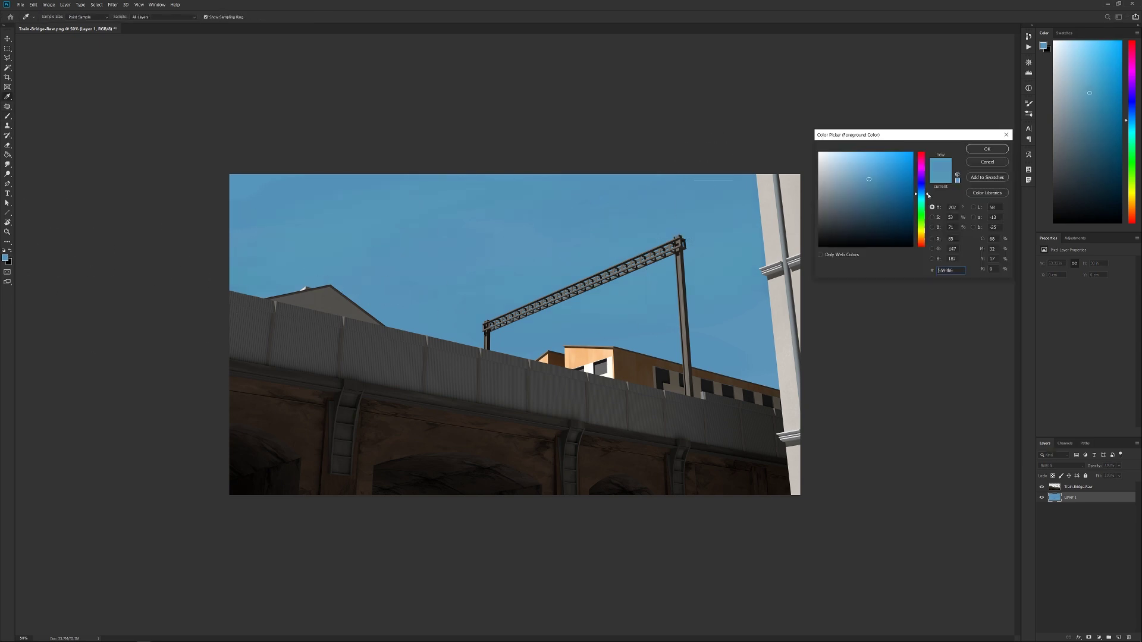
key(Escape)
key(b)
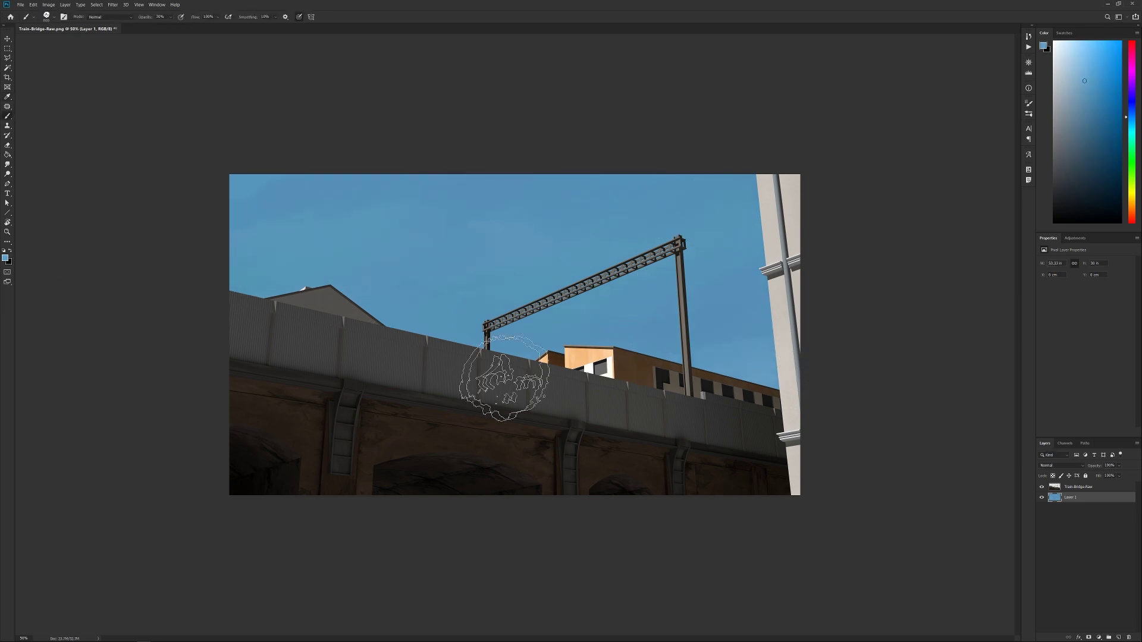
mouse_move(504, 379)
mouse_down()
mouse_move(811, 285)
mouse_move(732, 270)
mouse_up()
alt+click(483, 303)
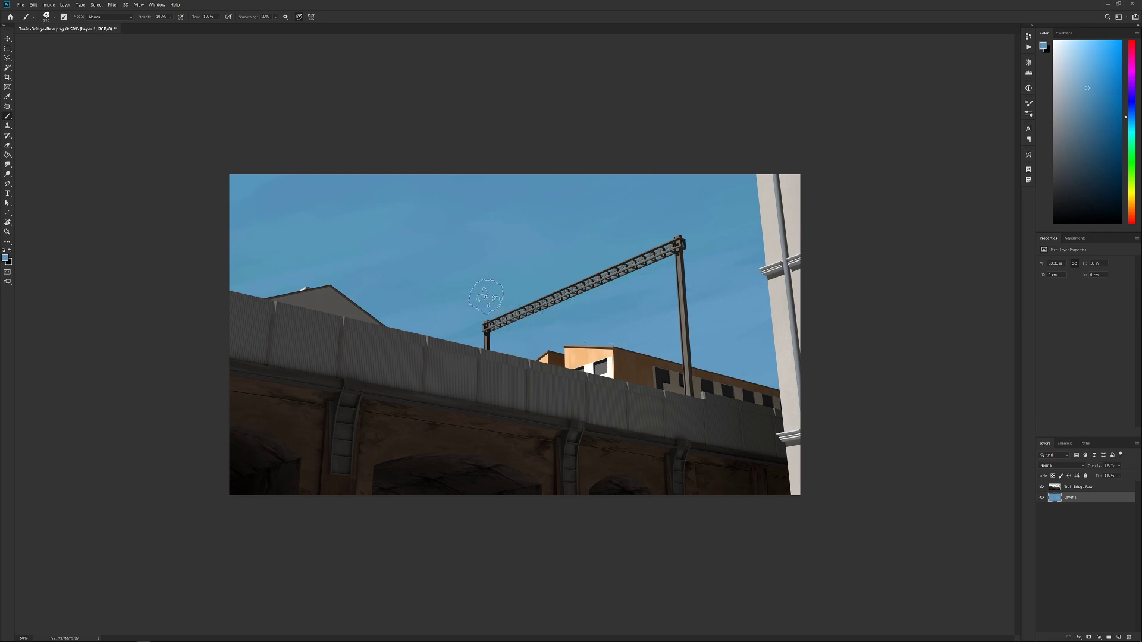
mouse_move(182, 294)
mouse_down()
mouse_move(375, 187)
mouse_move(434, 211)
mouse_up()
Create a new layer above the sky layer and set the foreground colour to a very light bluish grey
click(1119, 638)
click(4, 258)
click(823, 167)
click(822, 167)
click(987, 149)
Shrink the brush, choose a thin preset from the brush library and undo the test stroke
key(bracketleft)
key(bracketleft)
key(bracketleft)
key(bracketleft)
key(bracketleft)
key(bracketleft)
key(bracketleft)
right_click(345, 259)
scroll(426, 379, down, 3)
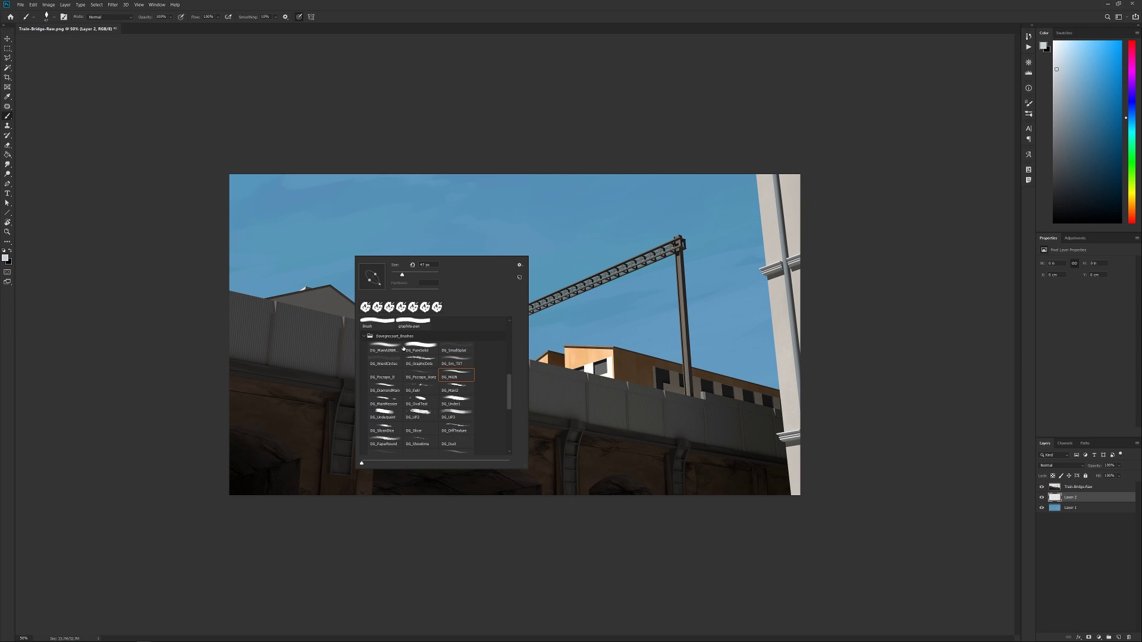
click(426, 379)
key(ctrl+z)
Outline a pale mountain ridge across the sky behind the gantry, shifting it down and redrawing its rightmost section
mouse_move(238, 279)
mouse_down()
mouse_move(300, 236)
mouse_move(433, 274)
mouse_up()
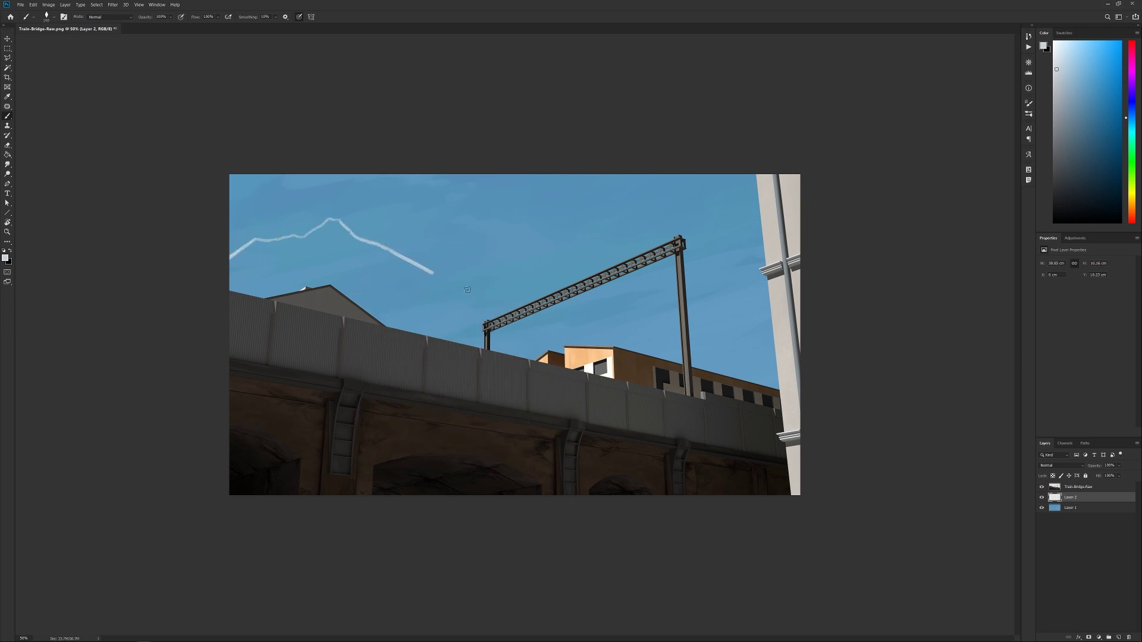
drag(515, 251, 524, 256)
drag(534, 262, 672, 234)
ctrl+drag(581, 261, 581, 280)
key(e)
mouse_move(673, 262)
mouse_down()
mouse_move(618, 284)
mouse_move(690, 214)
mouse_move(783, 191)
mouse_up()
key(b)
drag(662, 241, 720, 202)
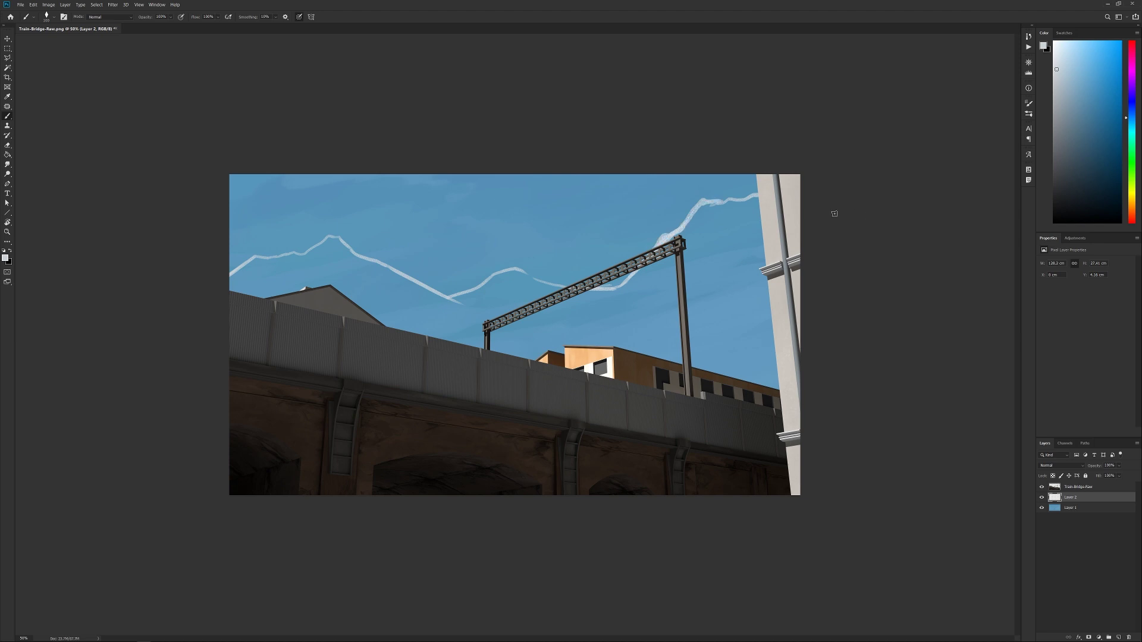
Lasso the area beneath the ridge outline, fill it with the light grey and deselect it
click(7, 58)
click(33, 58)
mouse_move(229, 275)
mouse_down()
mouse_move(436, 442)
mouse_move(232, 280)
mouse_up()
key(alt+BackSpace)
key(ctrl+d)
Enlarge the brush and paint the remaining gap between the grey fill and the ridge outline solid
key(b)
right_click(415, 320)
drag(471, 337, 480, 337)
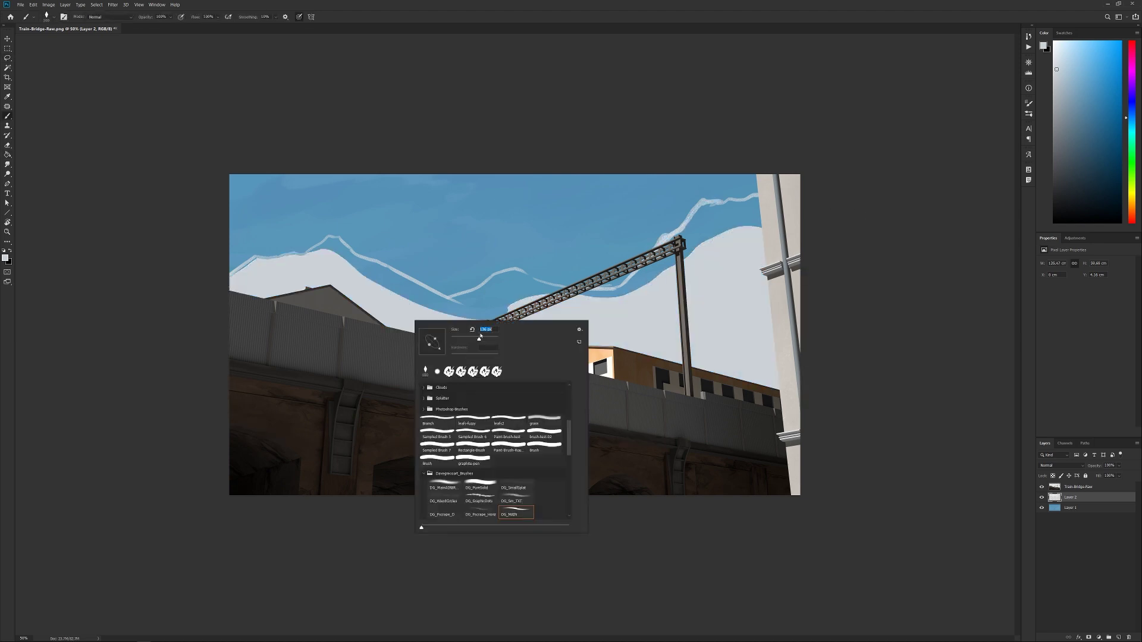
mouse_move(331, 240)
mouse_down()
mouse_move(472, 313)
mouse_move(587, 262)
mouse_up()
mouse_move(653, 274)
mouse_down()
mouse_move(758, 196)
mouse_move(690, 249)
mouse_up()
Lasso and delete the tall ridge section beside the pale building, and move the mountain layer down slightly
key(l)
drag(654, 186, 634, 184)
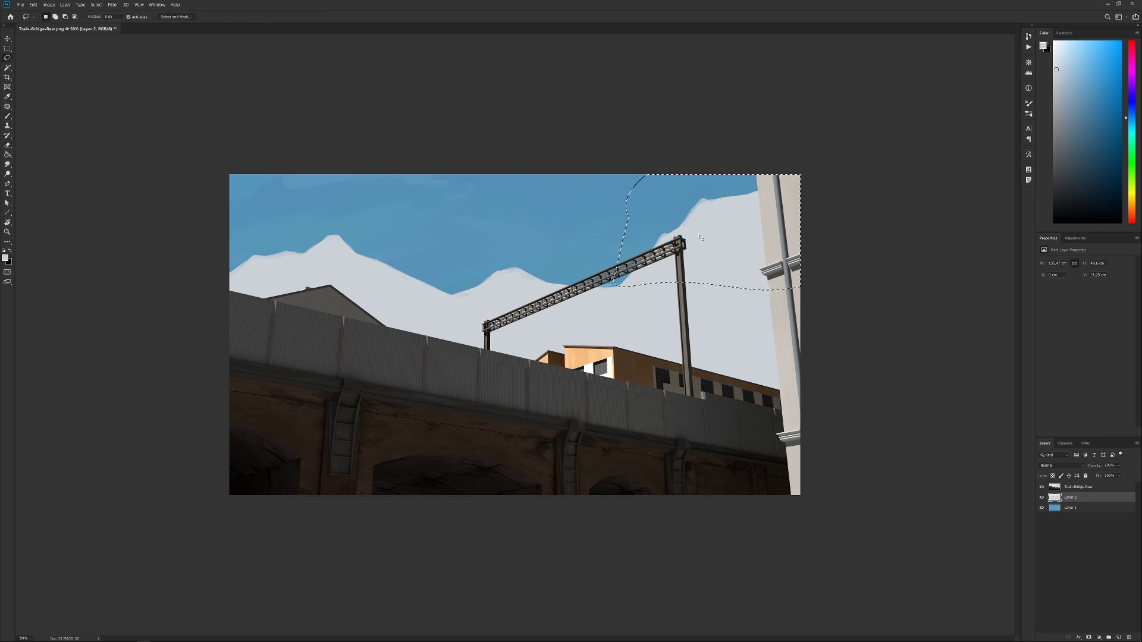
key(Delete)
drag(536, 275, 778, 259)
key(ctrl+d)
ctrl+drag(600, 311, 601, 315)
drag(455, 297, 232, 280)
key(ctrl+t)
drag(459, 402, 463, 415)
key(Escape)
key(ctrl+d)
key(v)
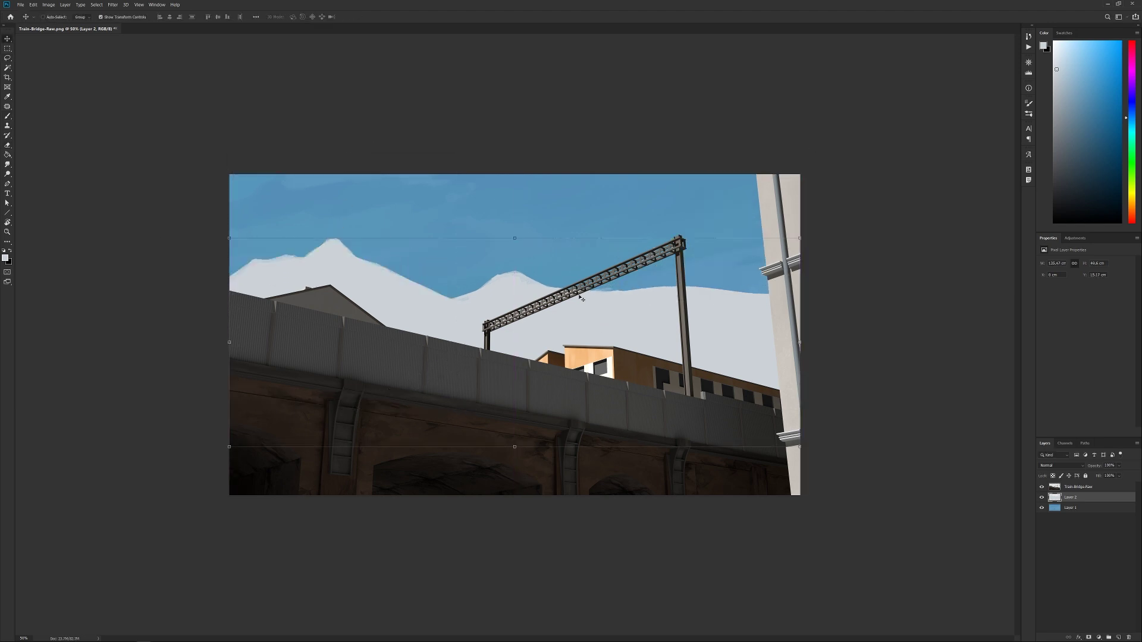
Repaint the ridge between the gantry and the pale building with lower light-grey peaks
key(b)
mouse_move(623, 296)
mouse_down()
mouse_move(600, 294)
mouse_move(755, 235)
mouse_move(654, 284)
mouse_move(763, 256)
mouse_up()
drag(687, 255, 751, 235)
key(e)
key(b)
Set the foreground colour to a muted warm grey and paint a shadow stroke on the middle peak
click(5, 257)
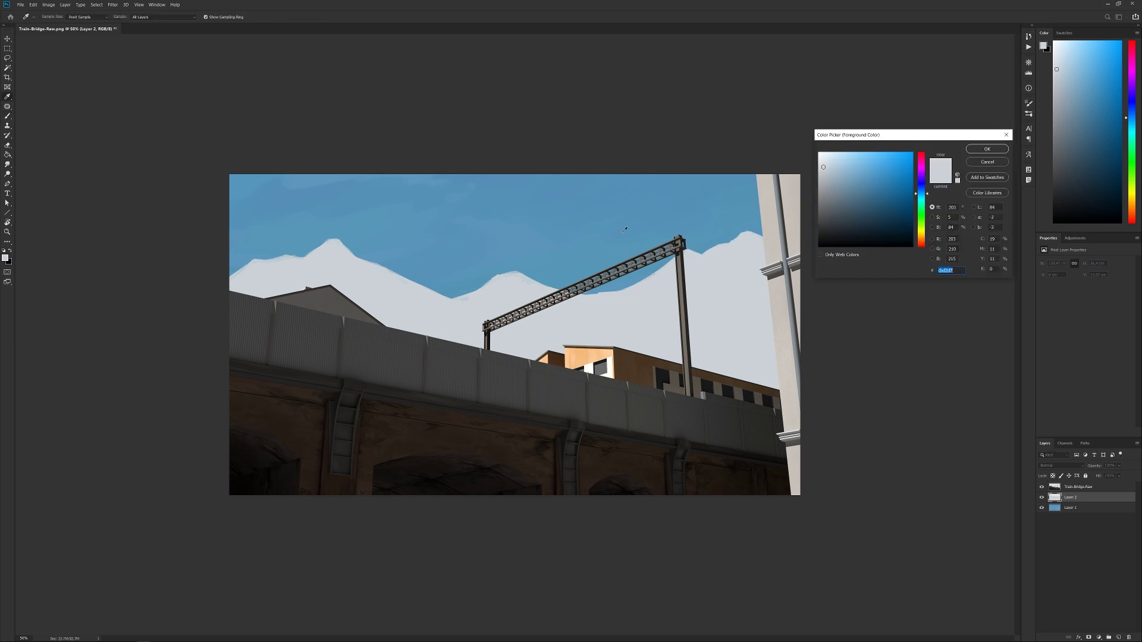
click(770, 250)
click(832, 180)
drag(922, 236, 922, 243)
click(826, 172)
click(823, 188)
click(986, 148)
drag(504, 281, 488, 295)
Set the foreground colour to a light neutral grey and paint rock patches just below the summit of the leftmost peak
click(4, 257)
click(921, 192)
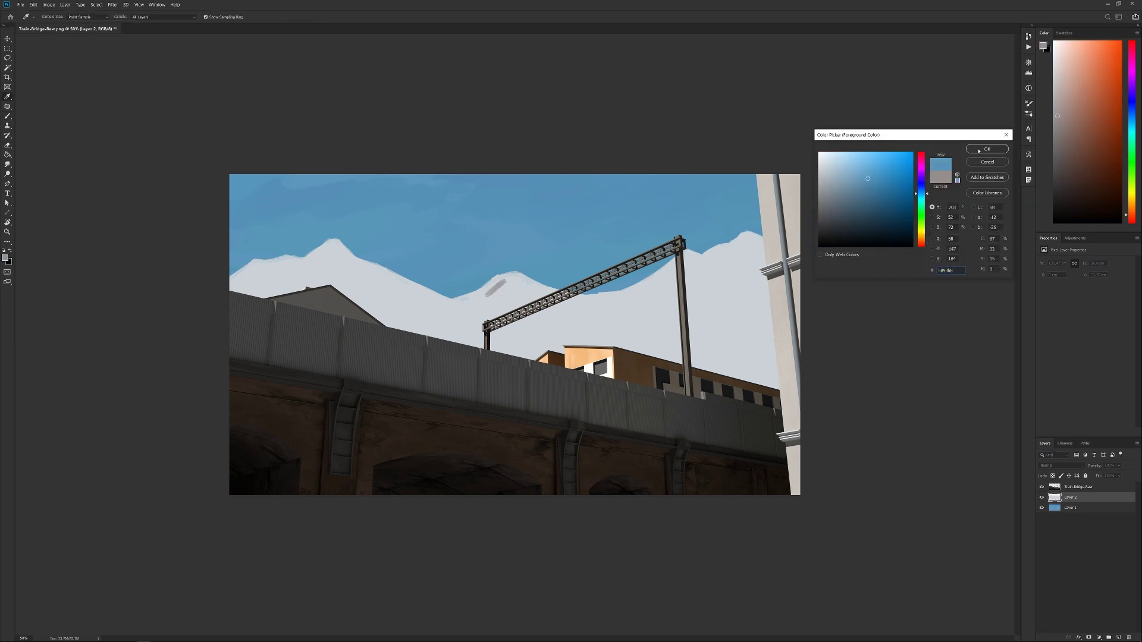
click(981, 149)
click(6, 258)
click(922, 237)
click(986, 148)
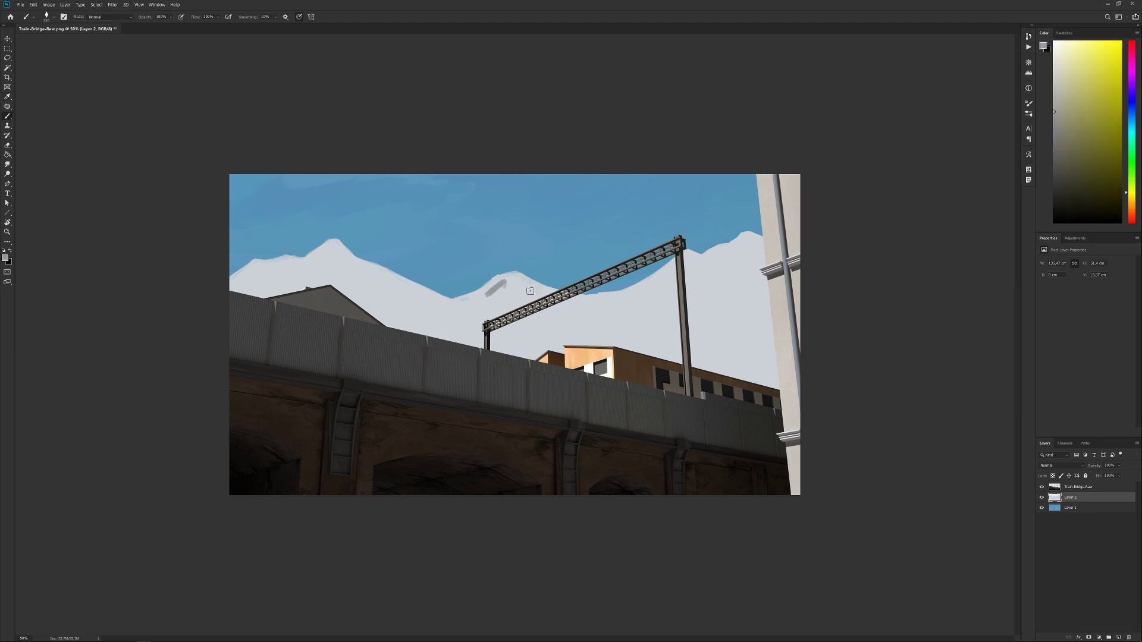
drag(303, 256, 325, 244)
Set the foreground colour to mid grey 848484 and paint rock patches across the left, middle and right peaks
click(5, 257)
click(818, 199)
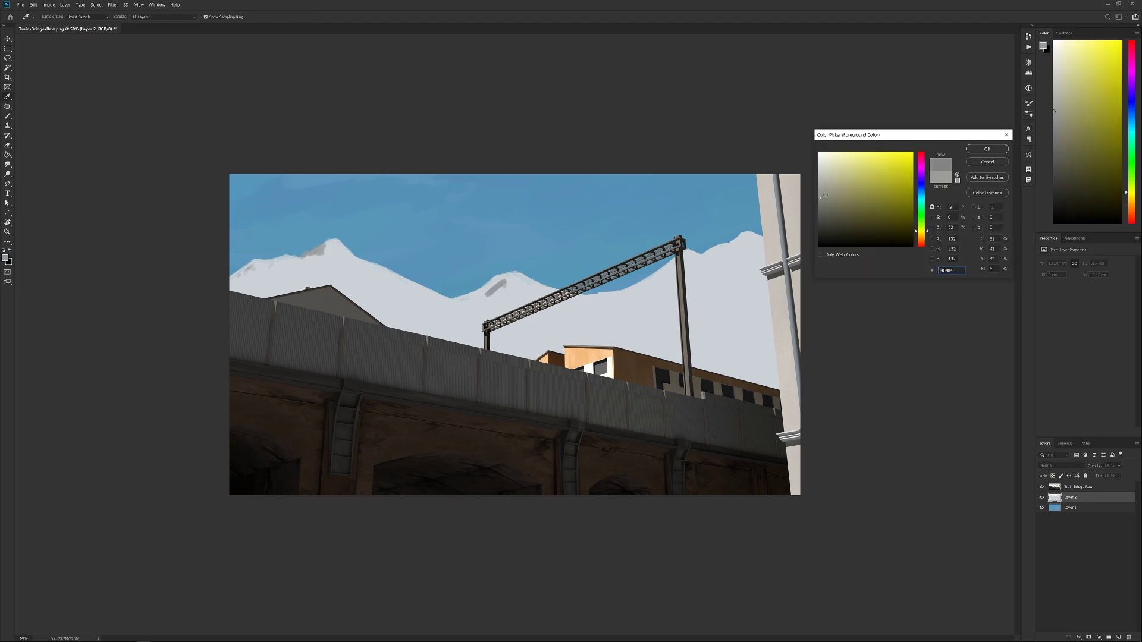
click(985, 150)
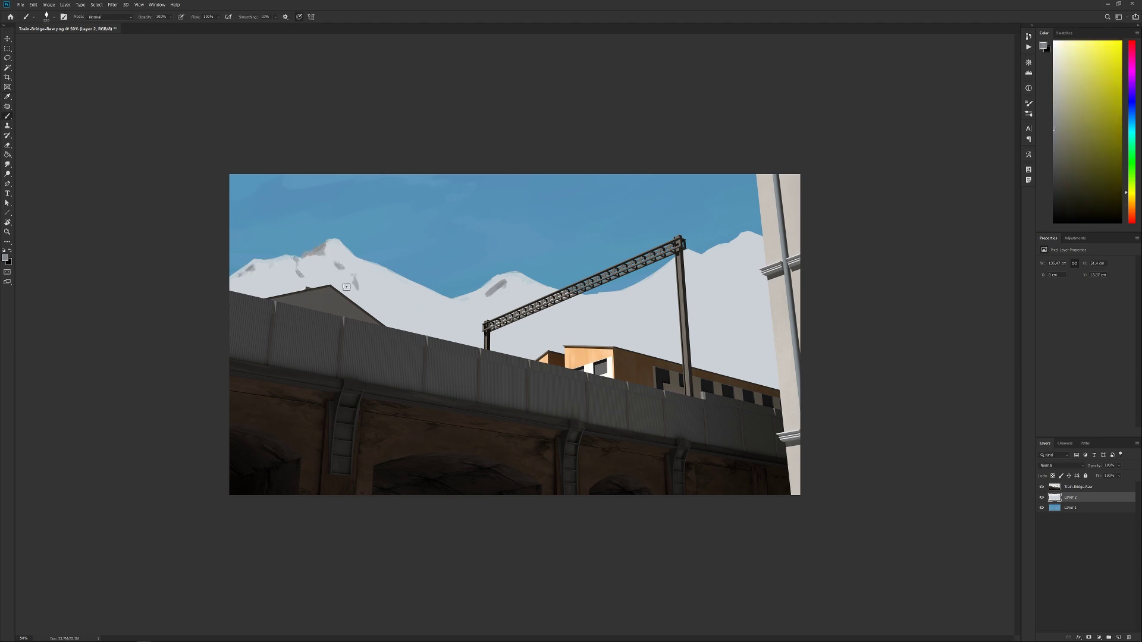
drag(741, 262, 736, 276)
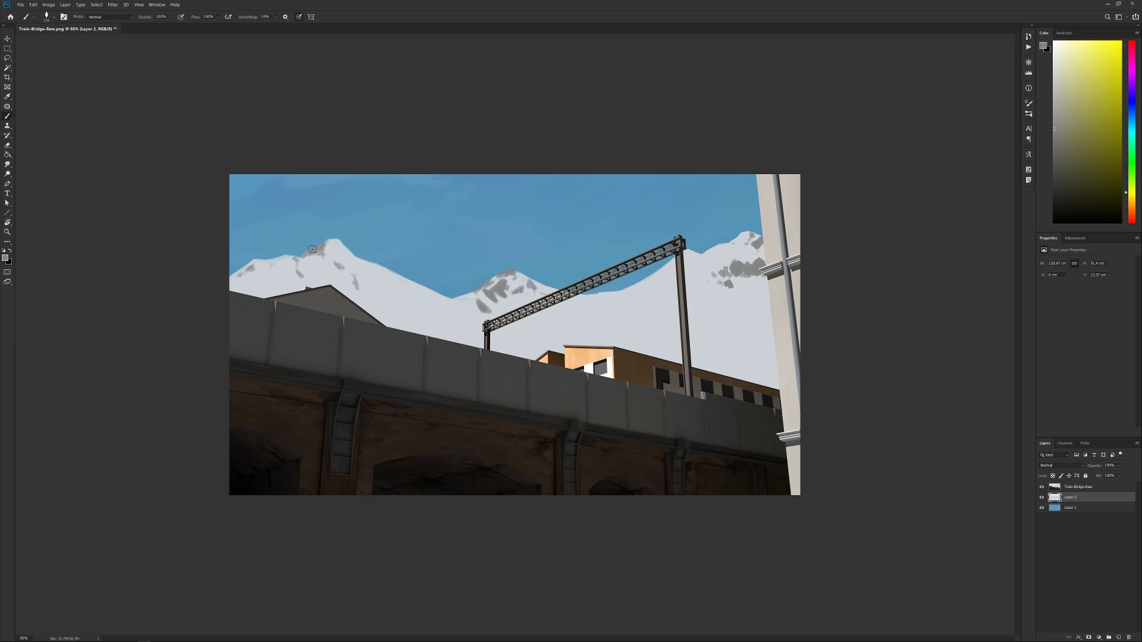
Hide the bridge layer, paint grey rocks on the middle and right slopes, and extend the right ridge to the canvas edge
click(5, 258)
alt+click(747, 268)
drag(559, 302, 548, 309)
click(1041, 486)
drag(699, 281, 657, 294)
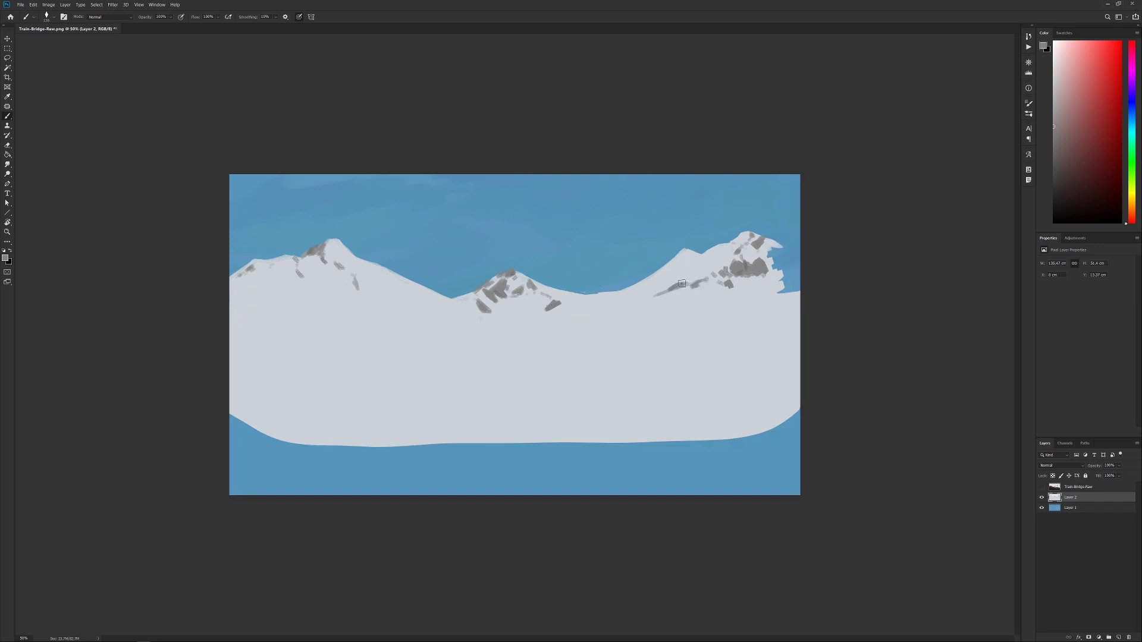
alt+click(762, 253)
drag(772, 243, 795, 280)
Set the foreground colour to a muted blue-grey based on the sky and paint shadow streaks on the left peak
alt+click(708, 238)
click(5, 257)
click(847, 192)
click(987, 149)
mouse_move(287, 260)
mouse_down()
mouse_move(315, 306)
mouse_move(271, 279)
mouse_up()
alt+click(292, 265)
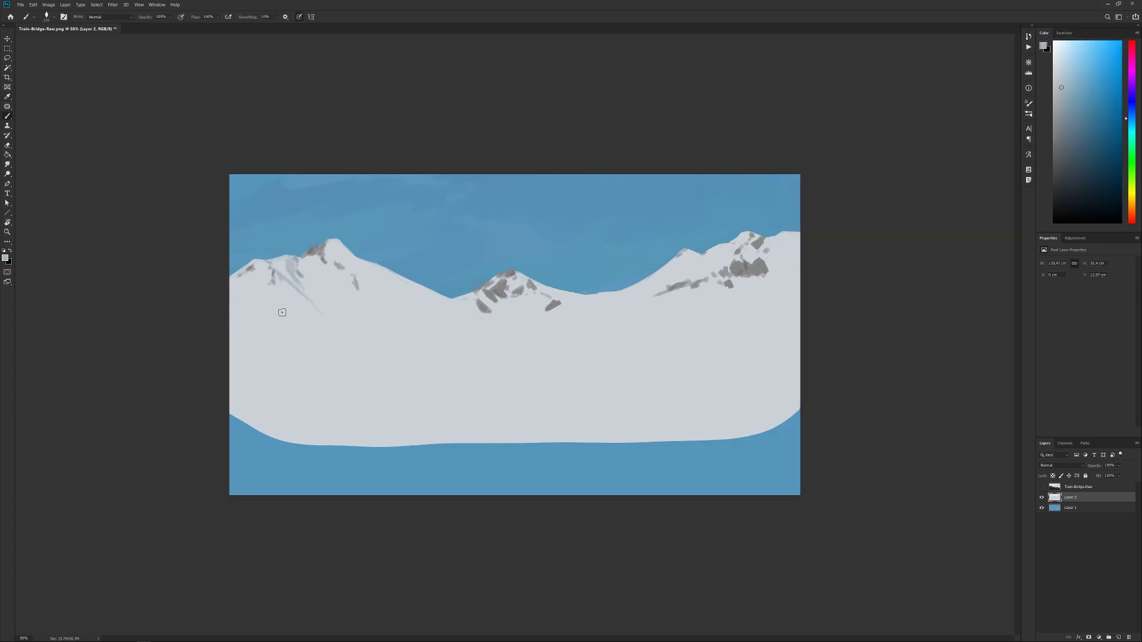
Paint translucent blue shadows down the left peak with a smaller brush at 40% opacity, and restore the opacity to 100%
alt+click(333, 250)
alt+click(297, 283)
key([)
key(4)
drag(314, 253, 337, 325)
mouse_move(297, 278)
mouse_down()
mouse_move(321, 296)
mouse_move(328, 278)
mouse_move(379, 278)
mouse_up()
alt+click(334, 351)
key(0)
key(0)
Paint fine pale-blue shadow streaks with sampled colours down the lower slope of the left peak
alt+click(325, 257)
drag(270, 293, 308, 325)
drag(278, 309, 302, 327)
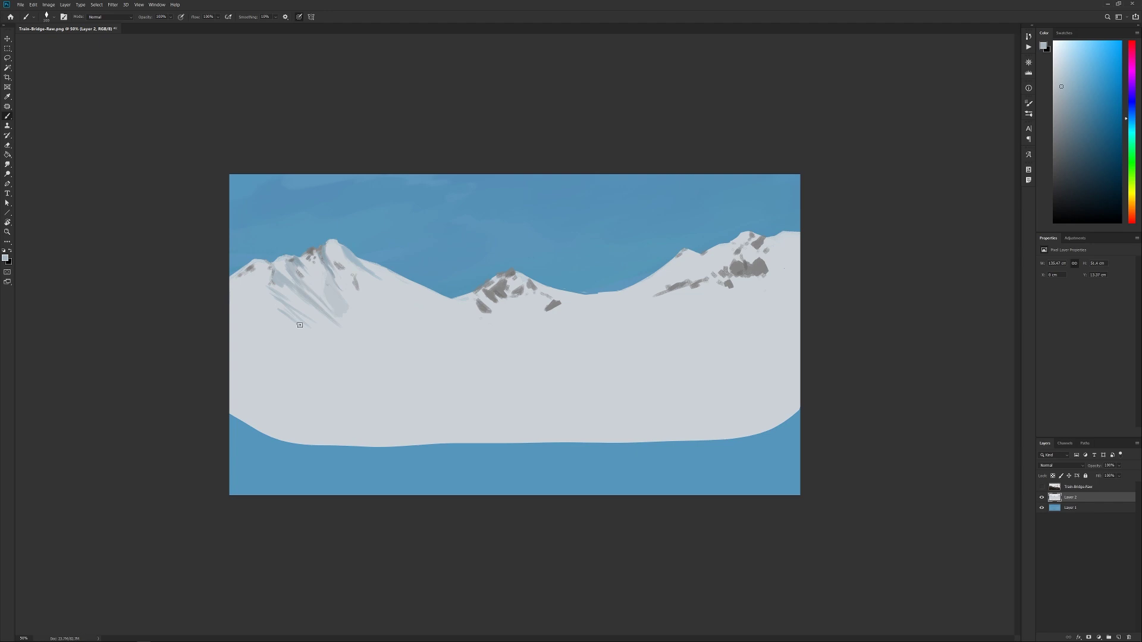
alt+click(271, 284)
drag(268, 285, 291, 301)
alt+click(281, 272)
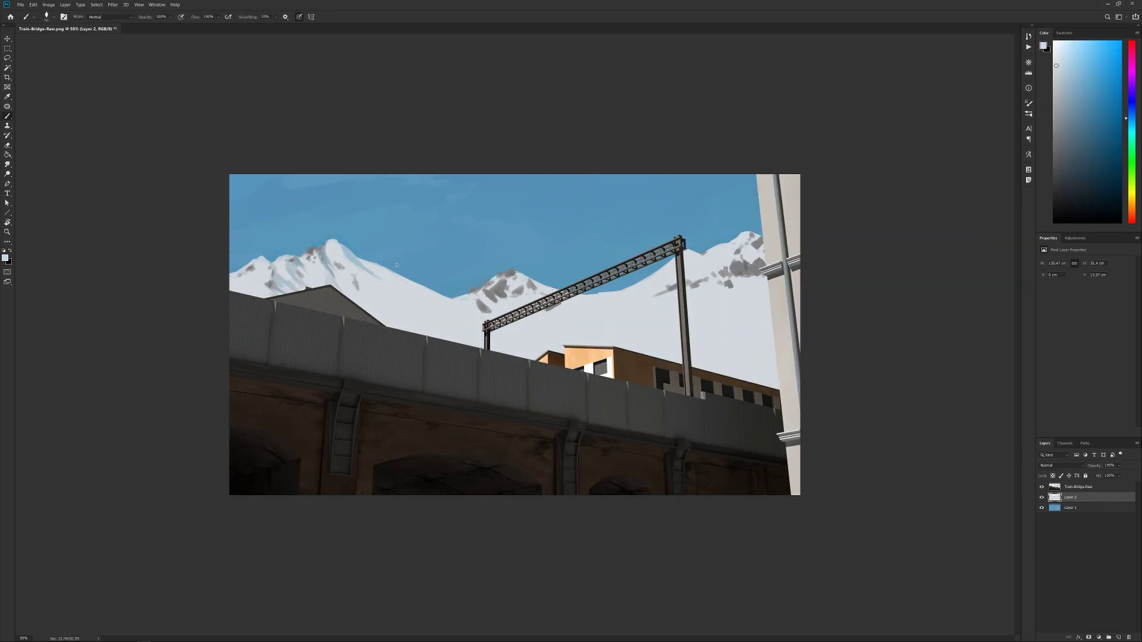
Refine the far flank of the left peak and the rocks of the middle peak with sampled rock and snow tones
alt+click(322, 250)
drag(325, 246, 372, 301)
alt+click(351, 280)
alt+click(513, 278)
mouse_move(523, 278)
mouse_down()
mouse_move(551, 289)
mouse_move(521, 291)
mouse_move(539, 297)
mouse_up()
alt+click(496, 294)
alt+click(496, 294)
alt+click(468, 298)
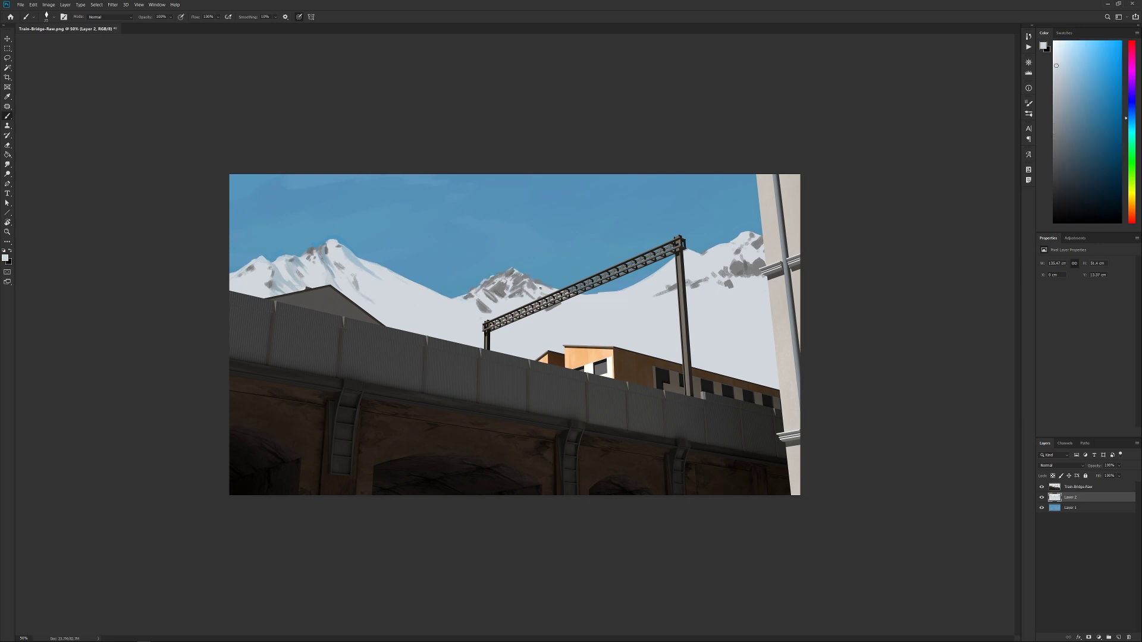
Paint small rocks and shadows with sampled colours along the descending ridge between the left and middle peaks
alt+click(450, 297)
drag(446, 296, 360, 269)
alt+click(441, 297)
alt+click(439, 294)
alt+click(369, 274)
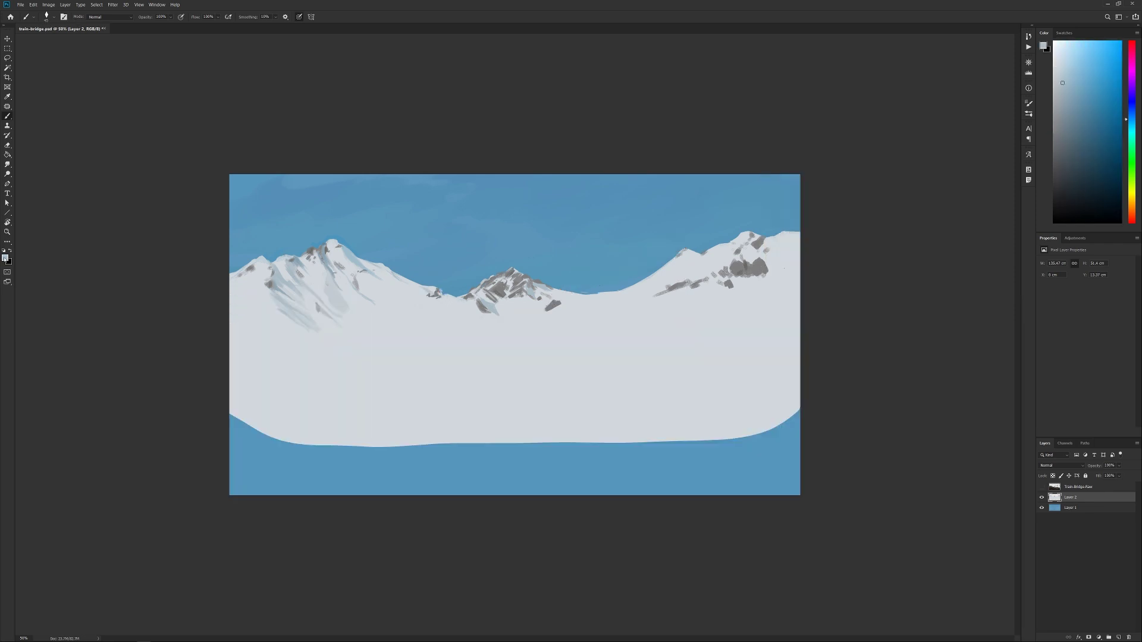
Add rock and shadow strokes to the foot of the middle peak and along the ridge descending from it
alt+click(275, 281)
alt+click(483, 307)
click(515, 310)
drag(467, 308, 492, 318)
alt+click(493, 310)
alt+click(673, 285)
alt+click(559, 296)
drag(564, 293, 544, 285)
Paint rocks and blue shadows on the tall right peak and the smaller summit beside it
alt+click(344, 249)
drag(767, 261, 774, 278)
alt+click(761, 266)
drag(797, 235, 788, 242)
alt+click(720, 246)
drag(718, 245, 698, 266)
Refine the smaller right-hand summit with sampled rock and snow tones and paint along the ridge down to the middle saddle
alt+click(704, 252)
alt+click(690, 268)
alt+click(692, 265)
alt+click(696, 263)
alt+click(697, 260)
alt+click(700, 261)
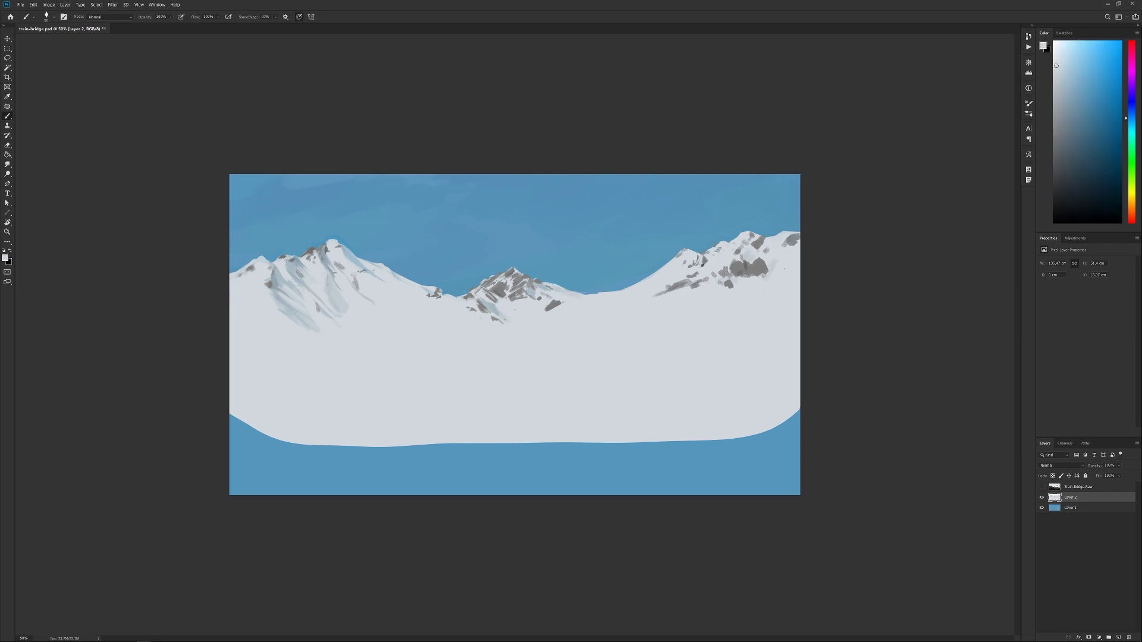
alt+click(704, 253)
alt+click(708, 250)
alt+click(684, 280)
alt+click(684, 280)
alt+click(661, 270)
drag(662, 267, 628, 287)
drag(596, 292, 570, 292)
Set the foreground colour to a dark grey-green, choose another brush preset, and paint a treeline across the lower right slope
click(5, 257)
click(921, 208)
click(829, 210)
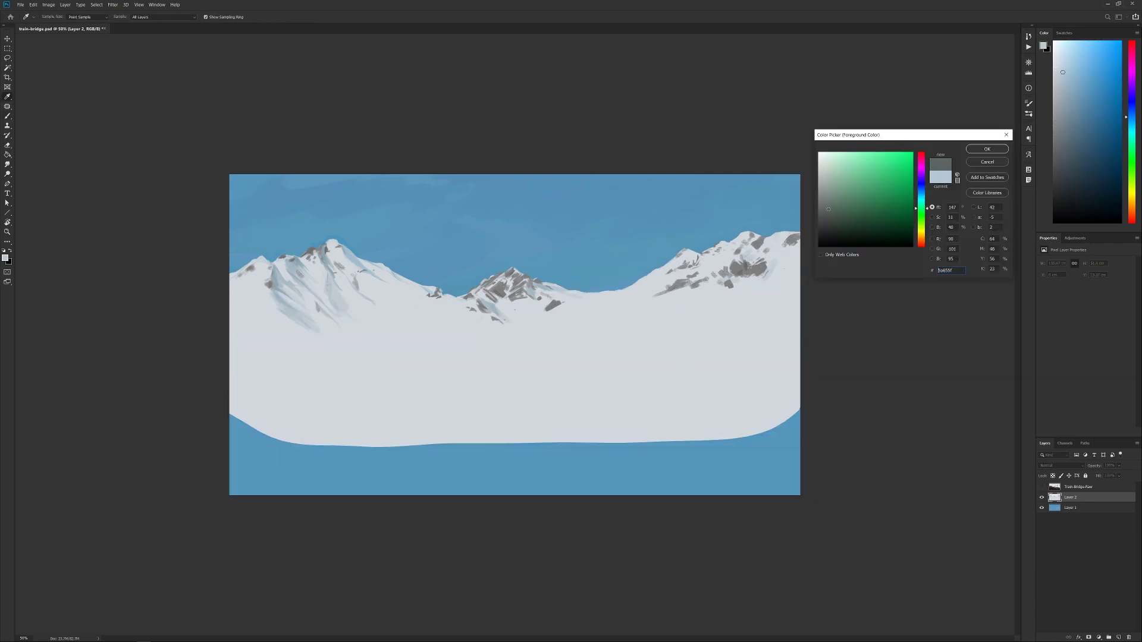
key(Return)
right_click(716, 318)
click(816, 428)
mouse_move(687, 324)
mouse_down()
mouse_move(775, 317)
mouse_move(776, 329)
mouse_move(727, 337)
mouse_move(796, 347)
mouse_up()
Darken the grey-green foreground colour and fill in the forested slope beneath the treeline
click(5, 257)
click(822, 211)
key(Return)
mouse_move(796, 357)
mouse_down()
mouse_move(661, 355)
mouse_move(794, 374)
mouse_move(705, 394)
mouse_up()
click(795, 320)
alt+click(744, 308)
Show the bridge layer, adjust the forest colour, and paint small trees on the snow beside the orange building
click(1042, 487)
click(1042, 487)
click(4, 257)
key(Return)
click(5, 257)
key(Return)
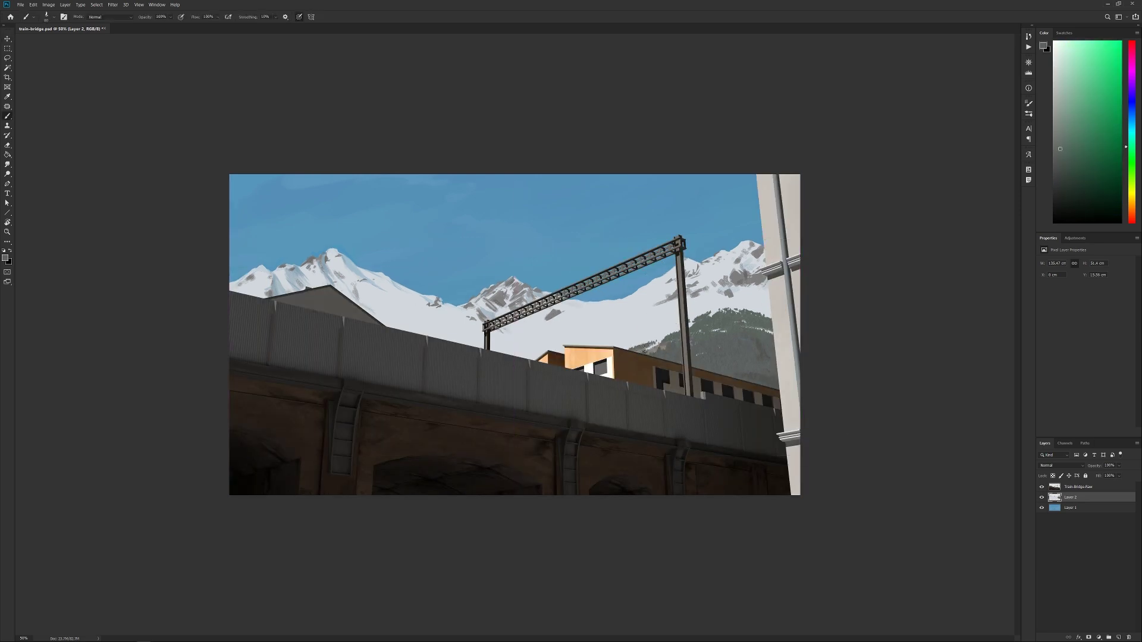
alt+click(645, 348)
alt+click(654, 351)
Sample rock and shadow tones and add finishing rock details to the slopes behind the gantry and the outer peaks
alt+click(653, 300)
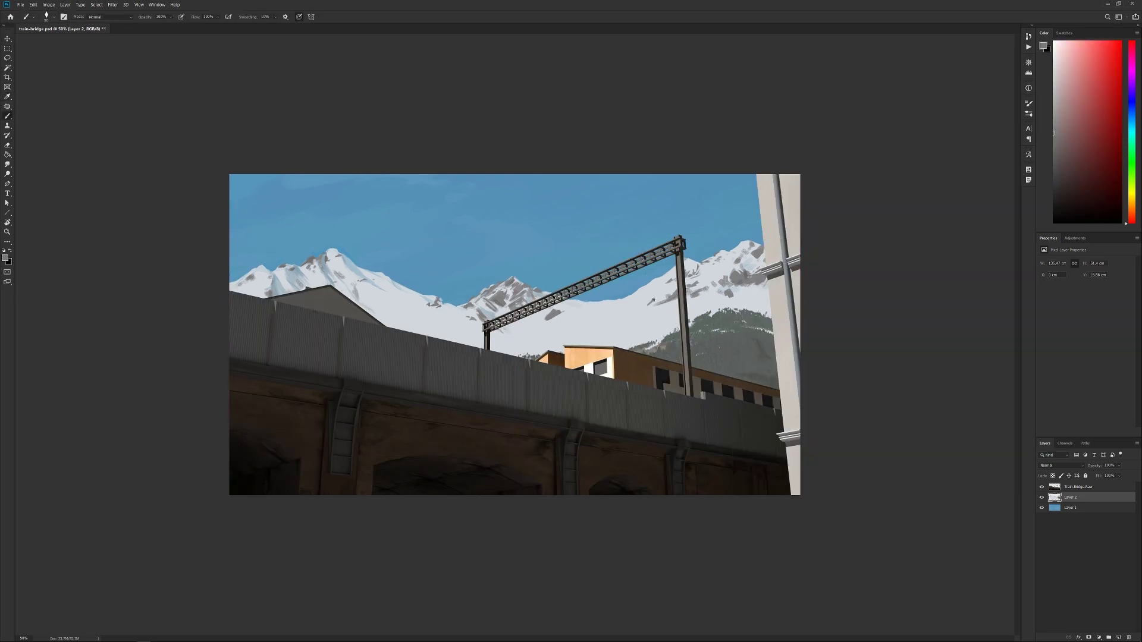
alt+click(564, 306)
alt+click(546, 321)
alt+click(511, 301)
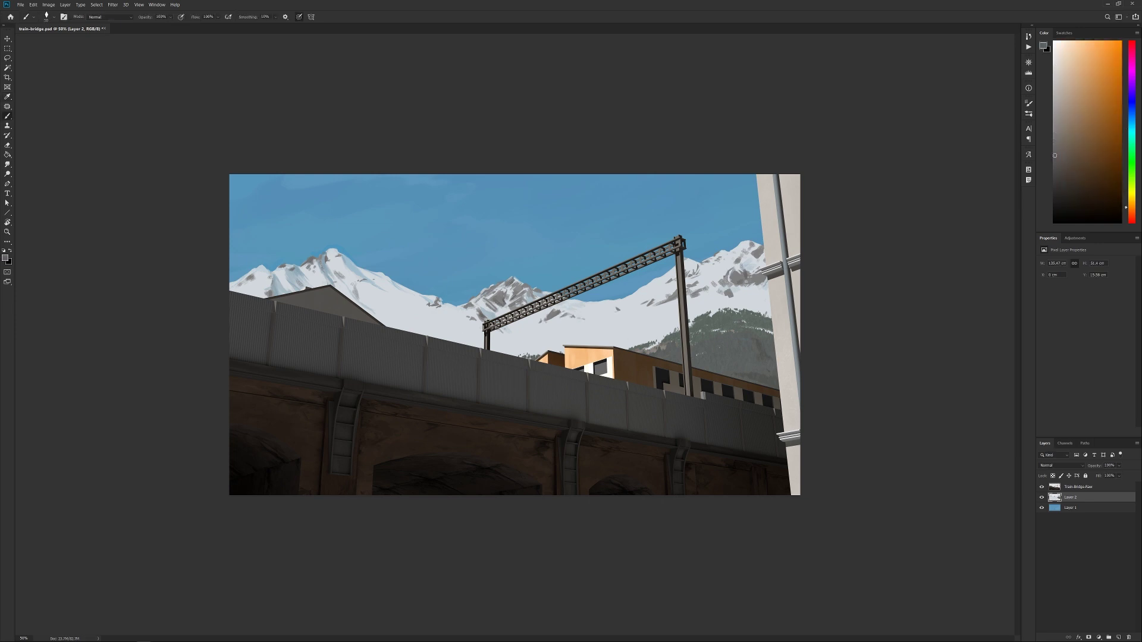
alt+click(251, 278)
alt+click(337, 287)
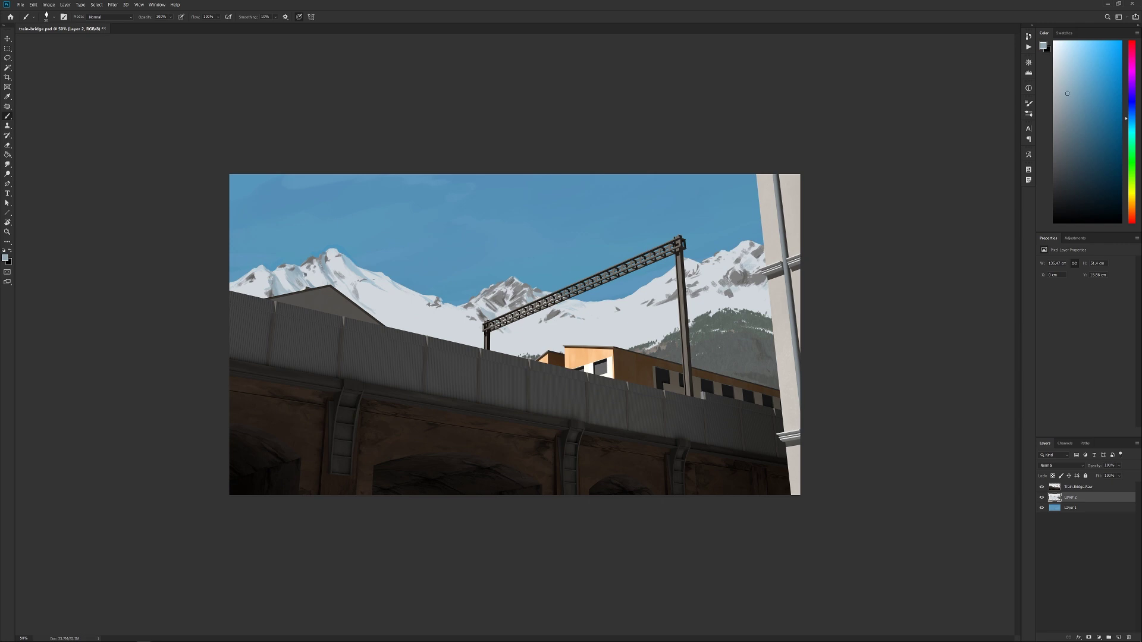
alt+click(738, 302)
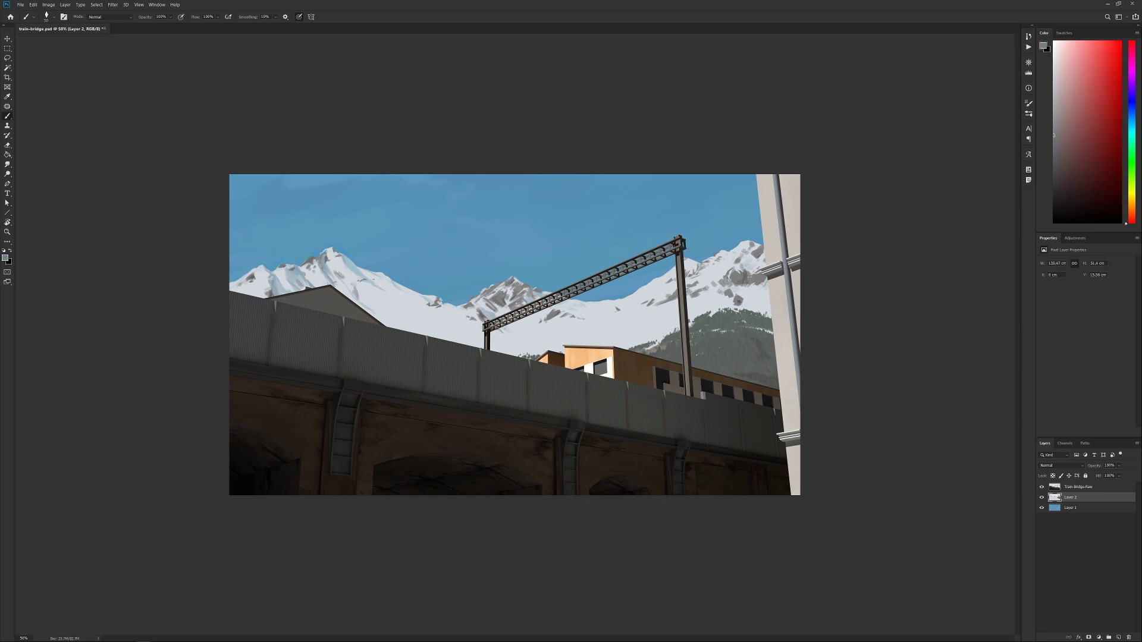
alt+click(765, 285)
Brighten the mountain layer with a Curves adjustment, pulling the white point in to input 230
click(48, 5)
click(143, 37)
drag(851, 364, 846, 364)
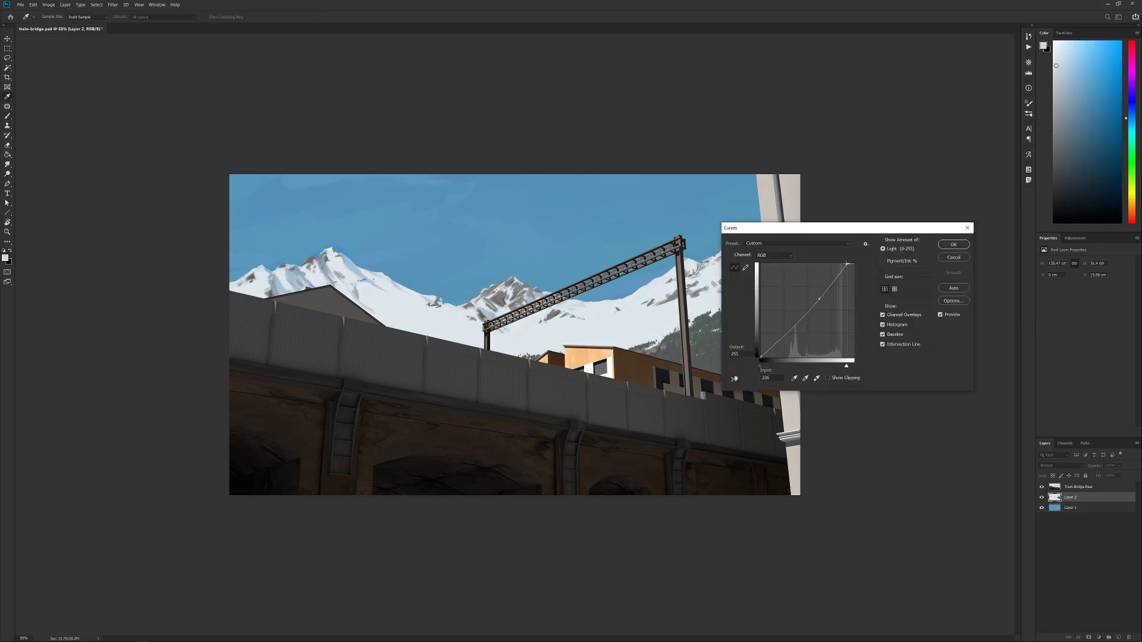
key(Return)
Select the bridge layer, raise the Blue channel's midtones slightly with Curves, and reopen Curves on the Green channel
key(e)
ctrl+click(233, 408)
click(48, 4)
click(143, 37)
key(alt+5)
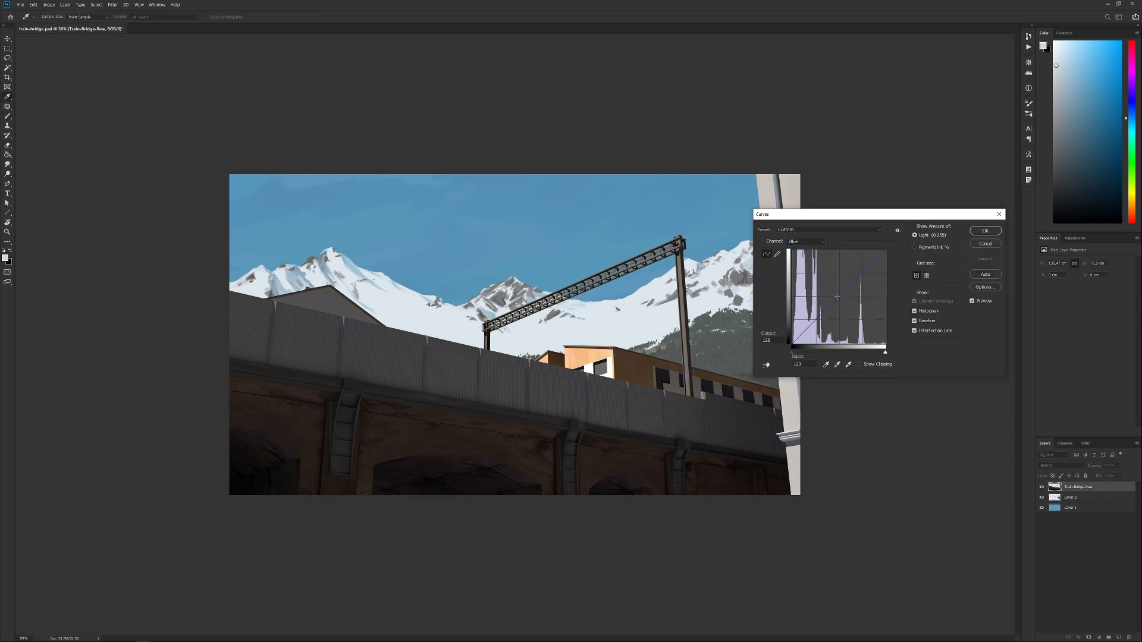
drag(839, 296, 836, 291)
key(Return)
key(ctrl+m)
key(alt+4)
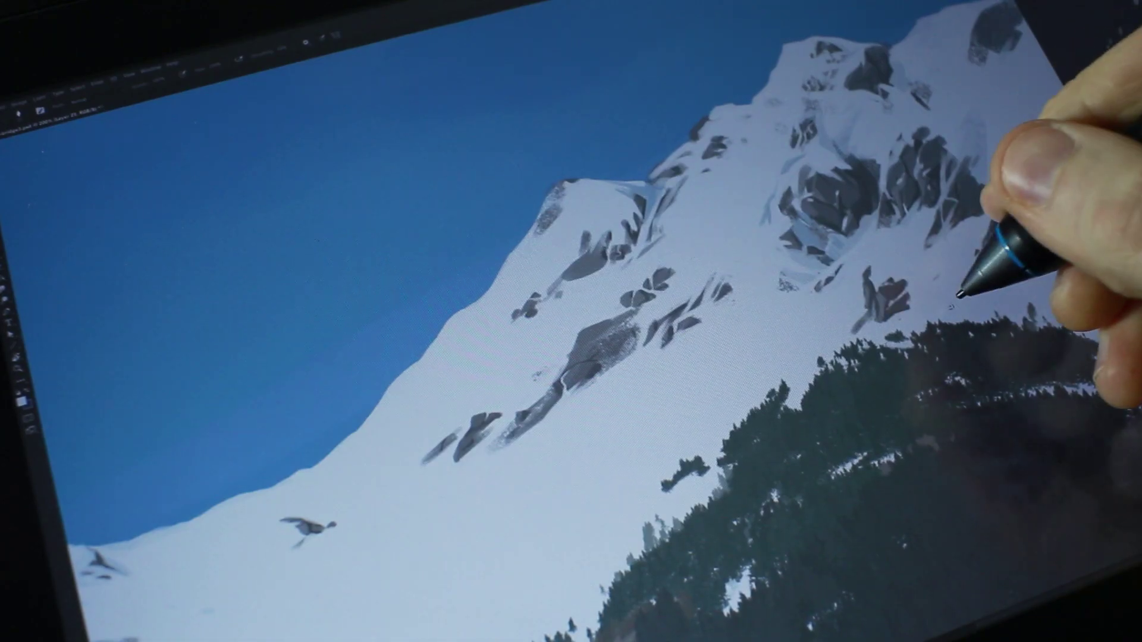
drag(973, 315, 1021, 252)
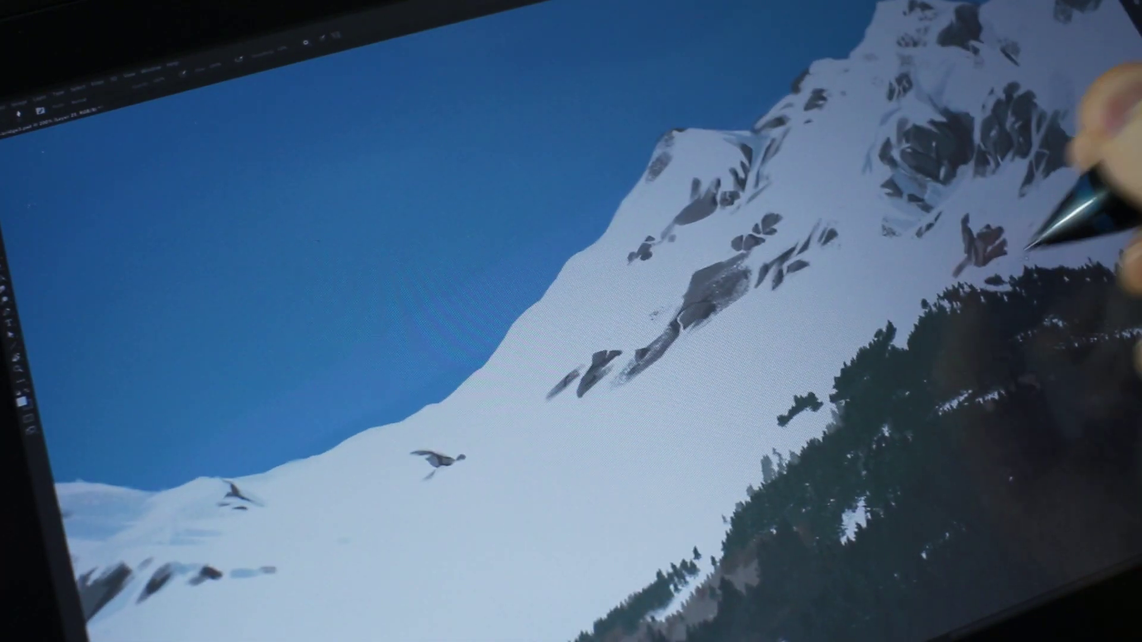
mouse_move(721, 382)
mouse_down()
mouse_move(1012, 207)
mouse_move(1133, 96)
mouse_up()
mouse_move(735, 217)
mouse_down()
mouse_move(910, 190)
mouse_move(946, 195)
mouse_move(946, 209)
mouse_up()
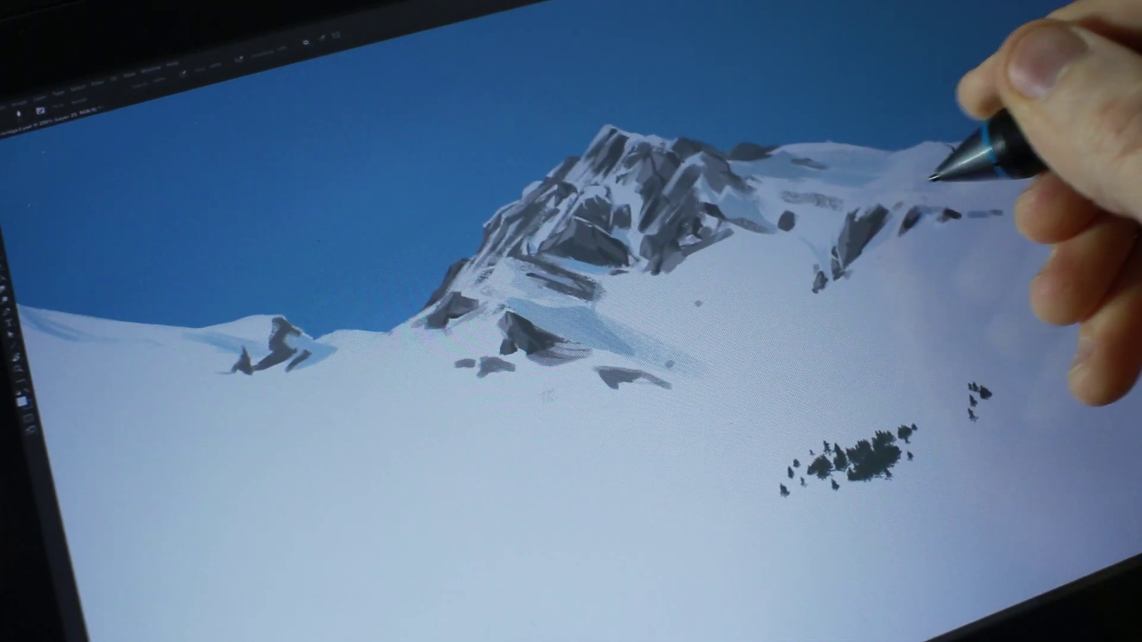
key(ctrl+plus)
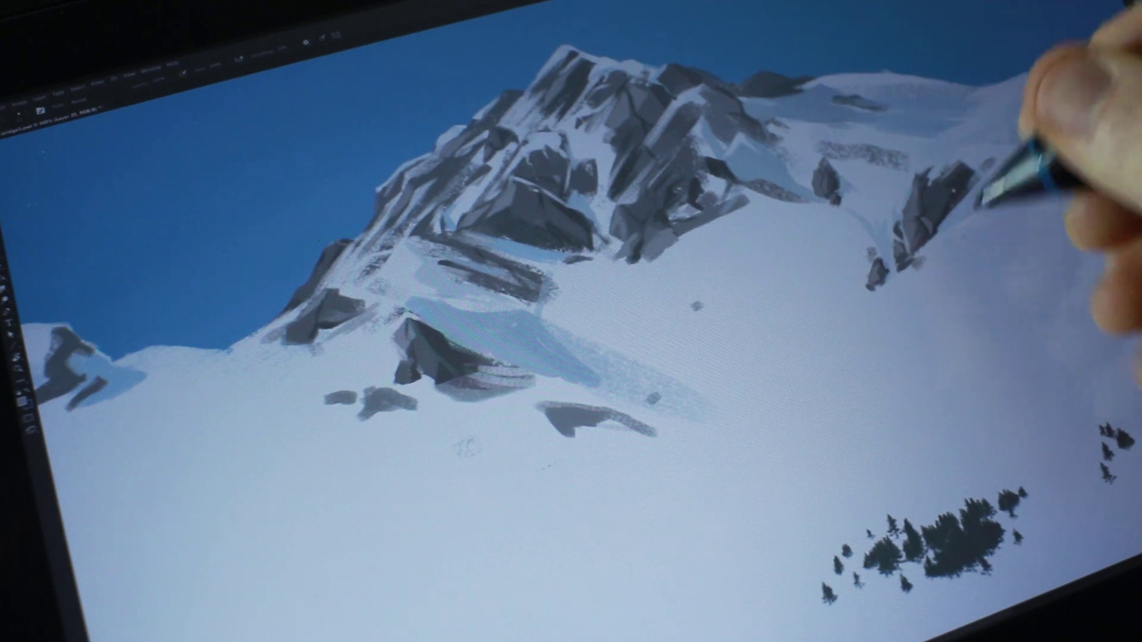
mouse_move(990, 253)
mouse_down()
mouse_move(962, 313)
mouse_move(989, 361)
mouse_up()
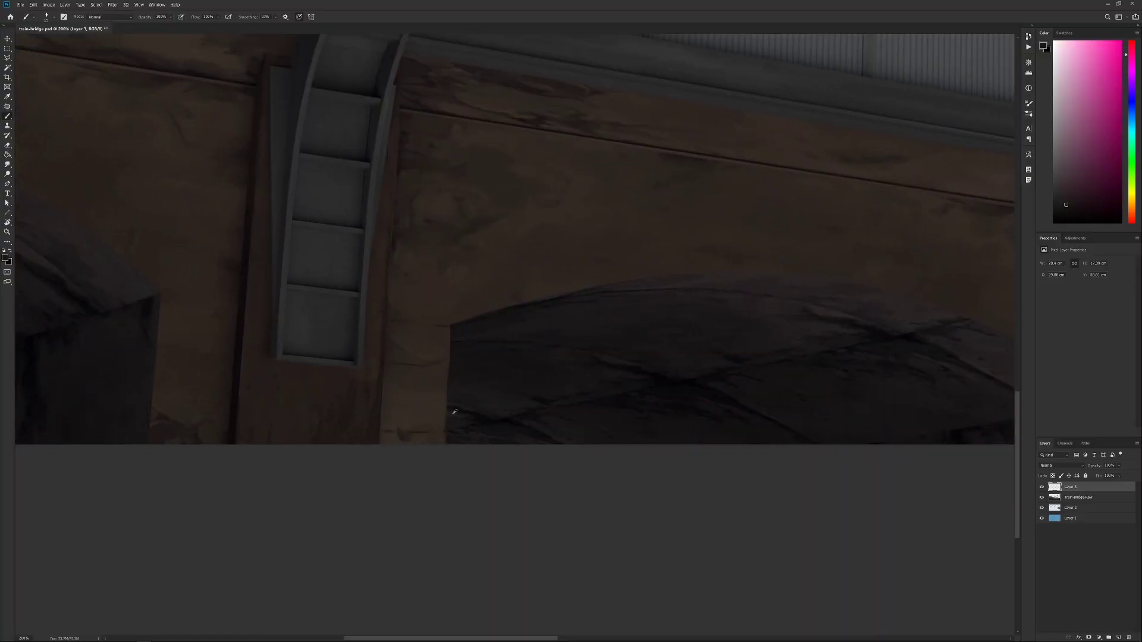
Sample a dark brown from the wall and paint a thin curved arch outline above the central bridge opening
key(ctrl+minus)
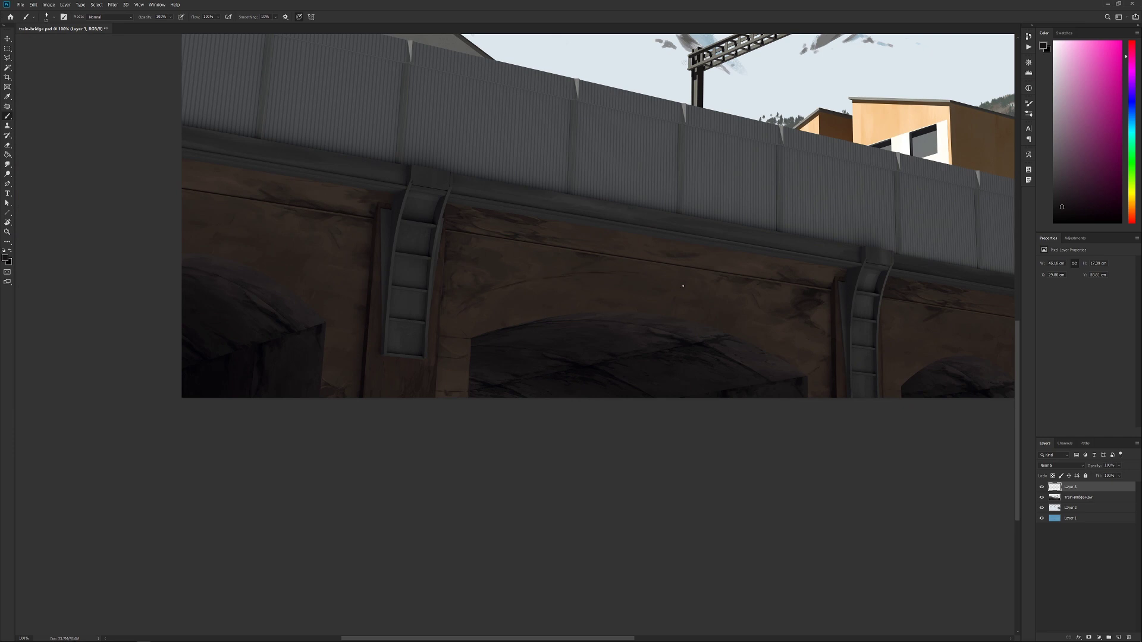
alt+click(702, 285)
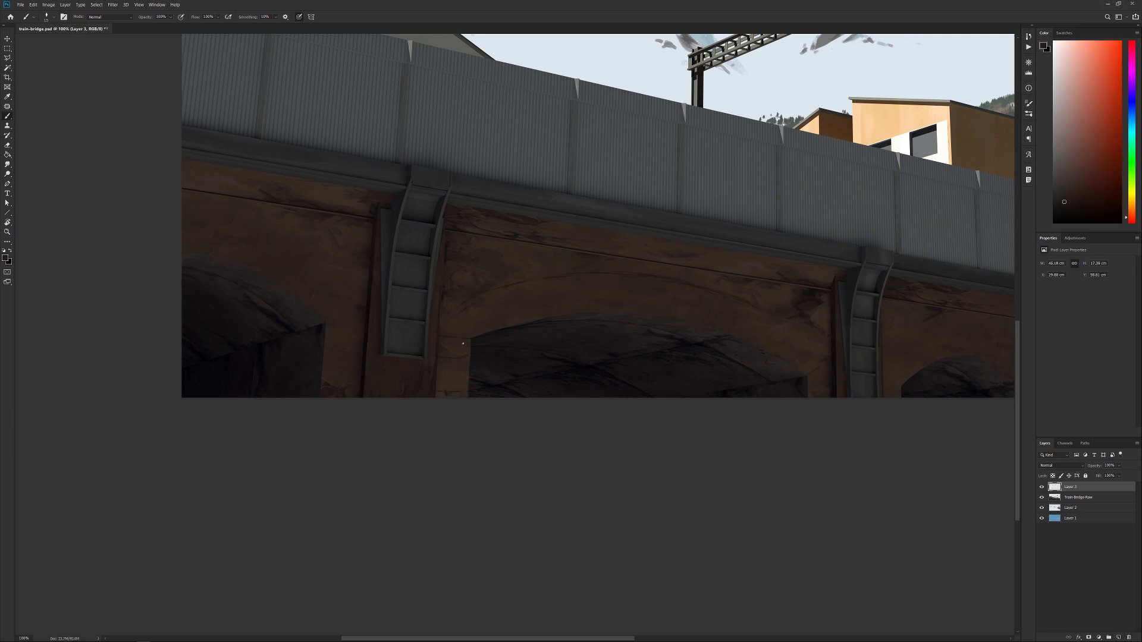
key(ctrl+minus)
key(ctrl+minus)
key(ctrl+minus)
key(ctrl+minus)
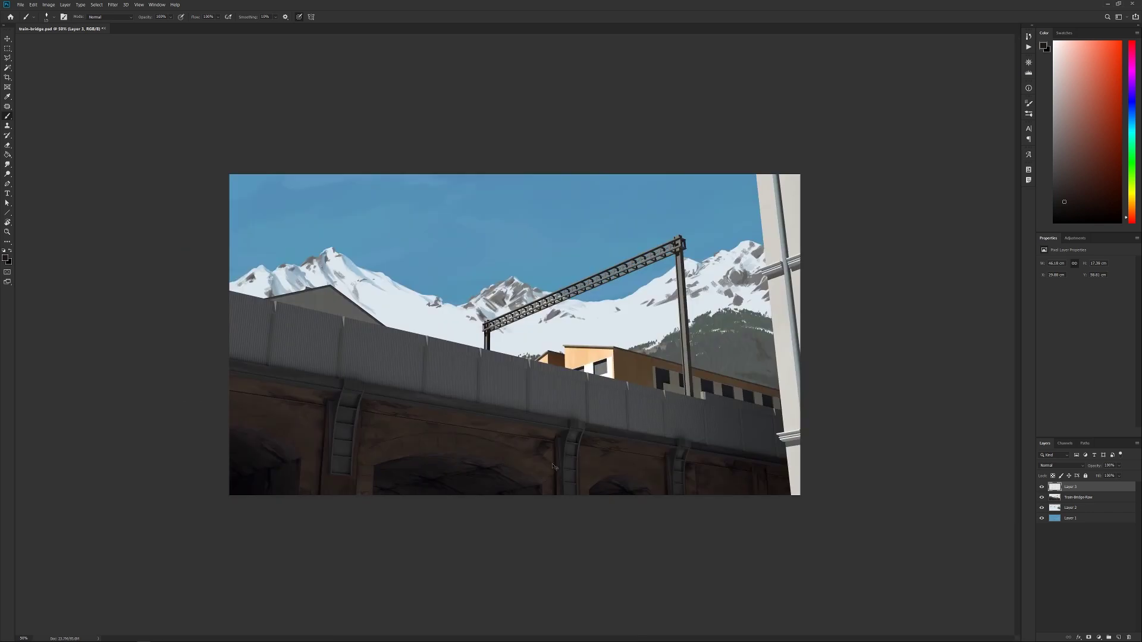
Paint dark joints between the stones of the central arch with sampled wall tones
key(ctrl+plus)
key(ctrl+plus)
key(ctrl+plus)
key(ctrl+plus)
key(ctrl+plus)
alt+click(648, 326)
alt+click(663, 323)
alt+click(664, 323)
drag(801, 471, 854, 408)
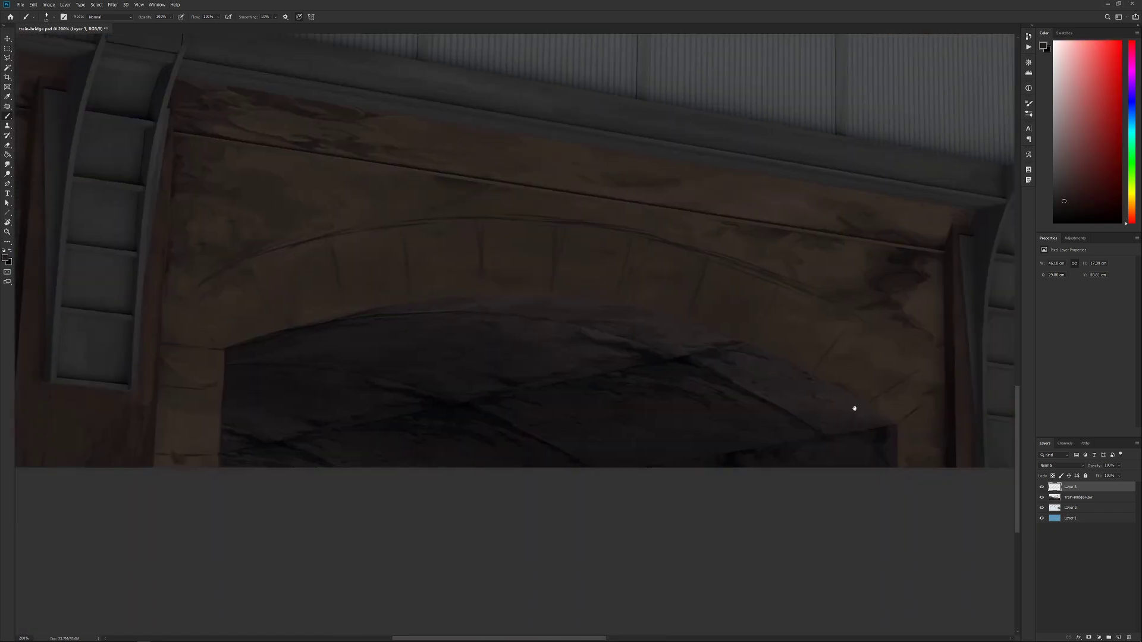
Erase parts of the painted lines on the central arch to soften them, and return to the Brush tool
key(e)
drag(318, 287, 632, 298)
key(b)
Set the foreground colour to a lighter brown and paint edge highlights along the arch outline and its first stones
scroll(681, 314, down, 1)
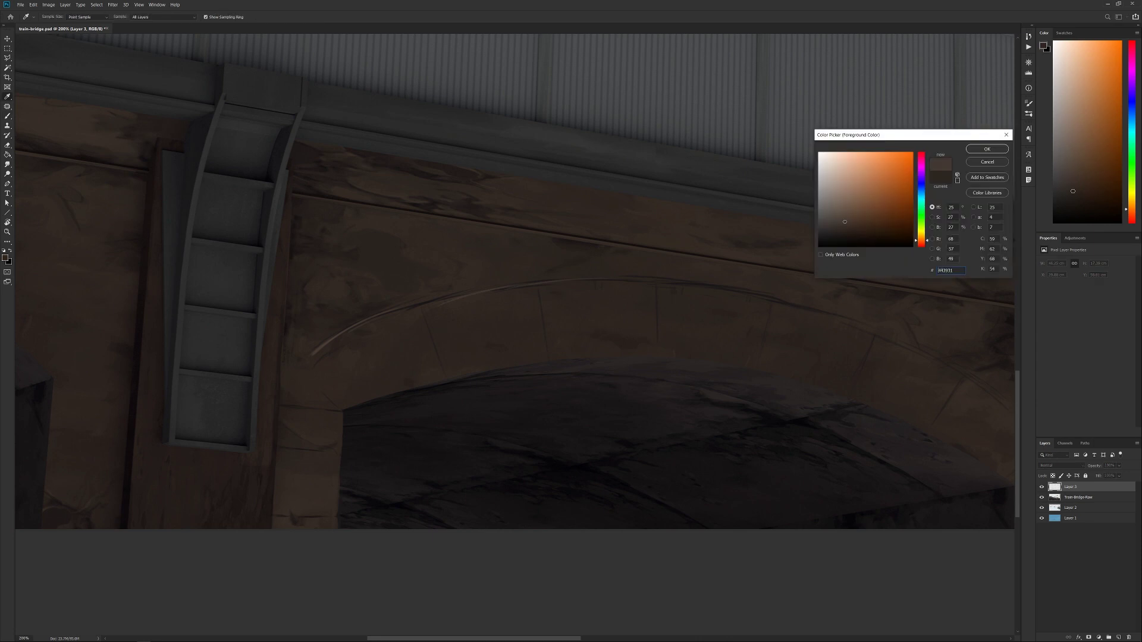
key(Return)
mouse_move(316, 359)
mouse_down()
mouse_move(419, 309)
mouse_move(438, 367)
mouse_up()
drag(319, 363, 339, 405)
drag(345, 408, 415, 384)
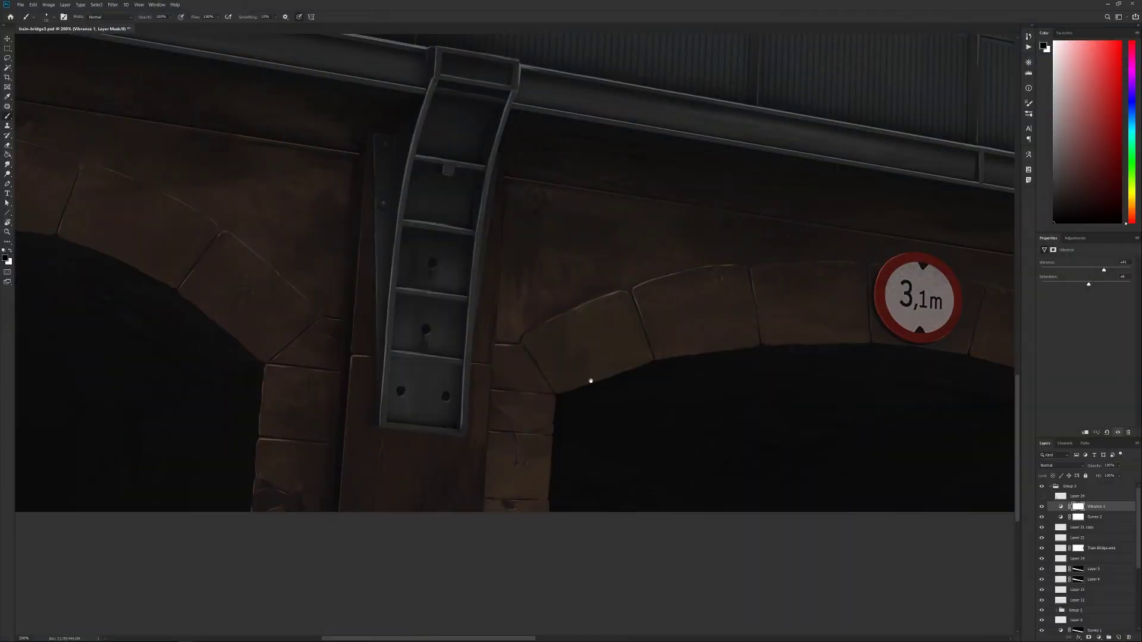
drag(591, 380, 670, 455)
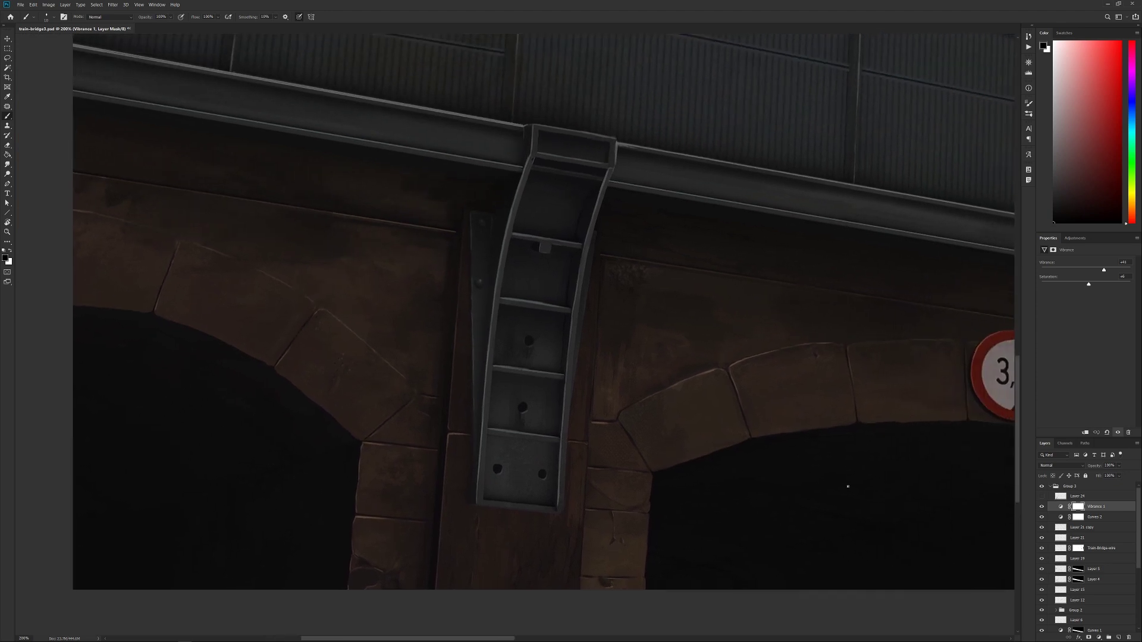
drag(848, 487, 743, 470)
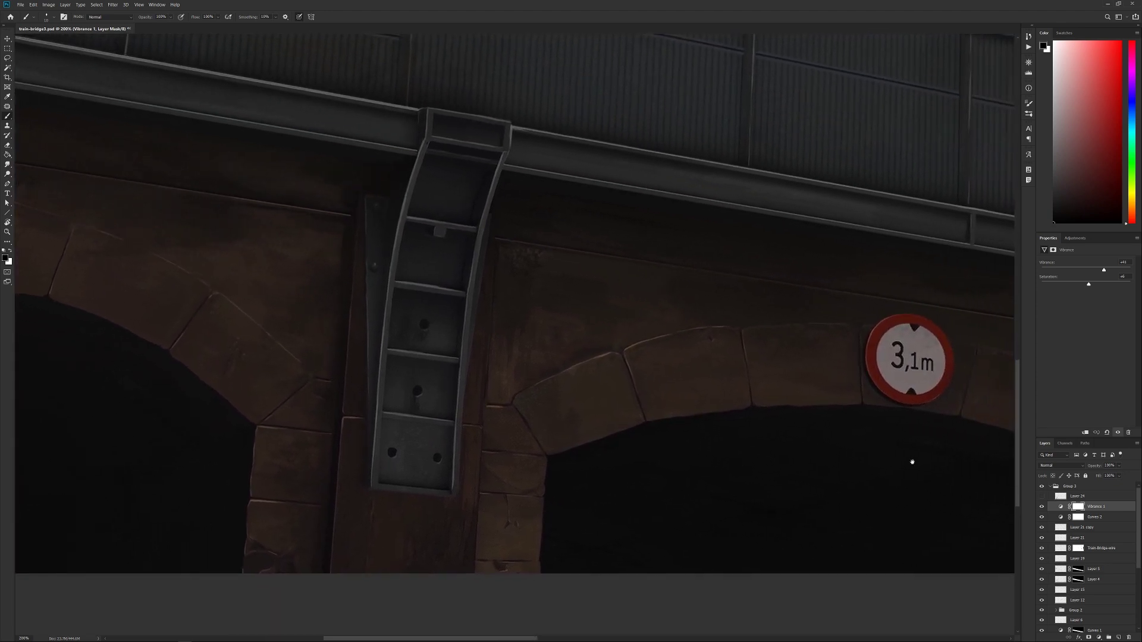
drag(912, 462, 570, 410)
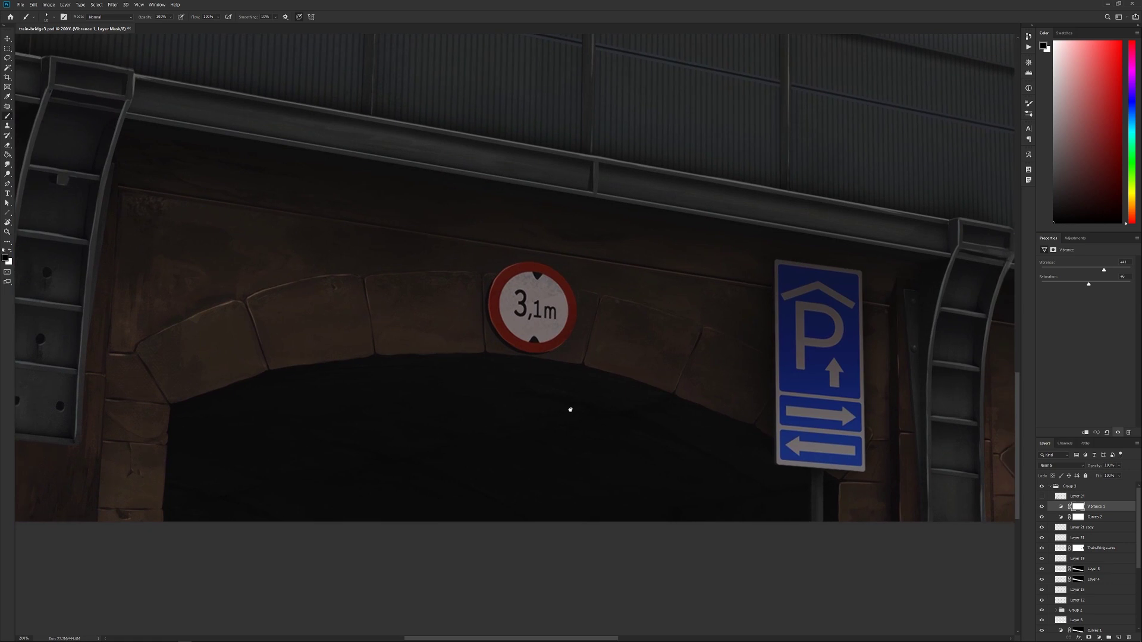
drag(951, 460, 649, 451)
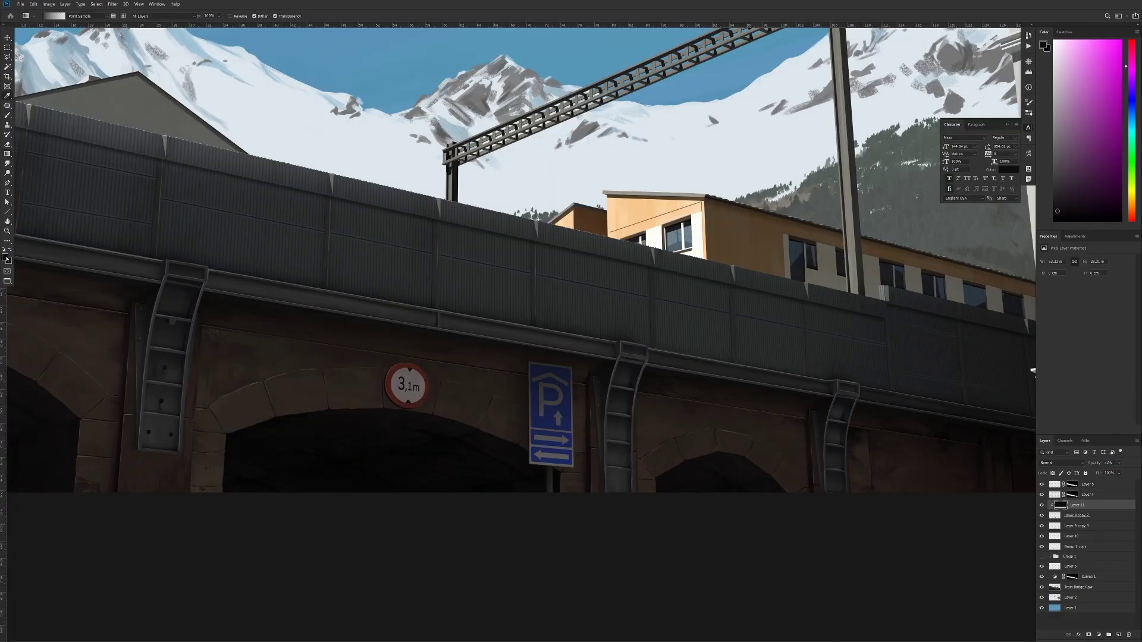
Adjust Layer 11's opacity and duplicate the paint layer directly below it
alt+click(586, 71)
key(b)
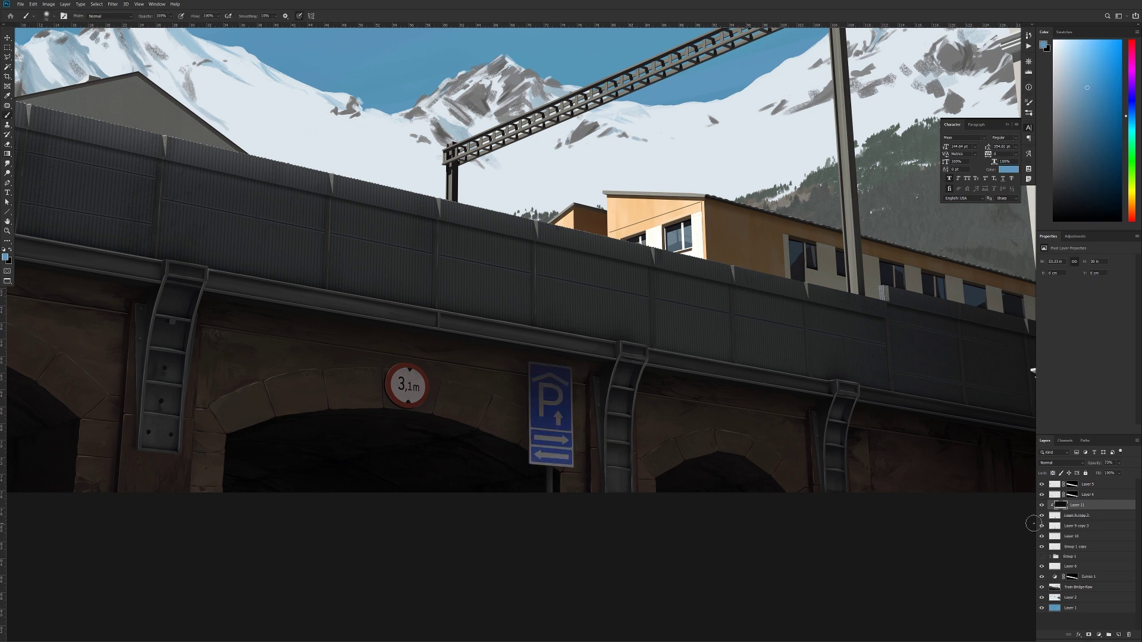
key(ctrl+minus)
drag(1101, 462, 1090, 464)
key(ctrl+plus)
click(1089, 526)
click(1089, 515)
key(ctrl+j)
click(1089, 526)
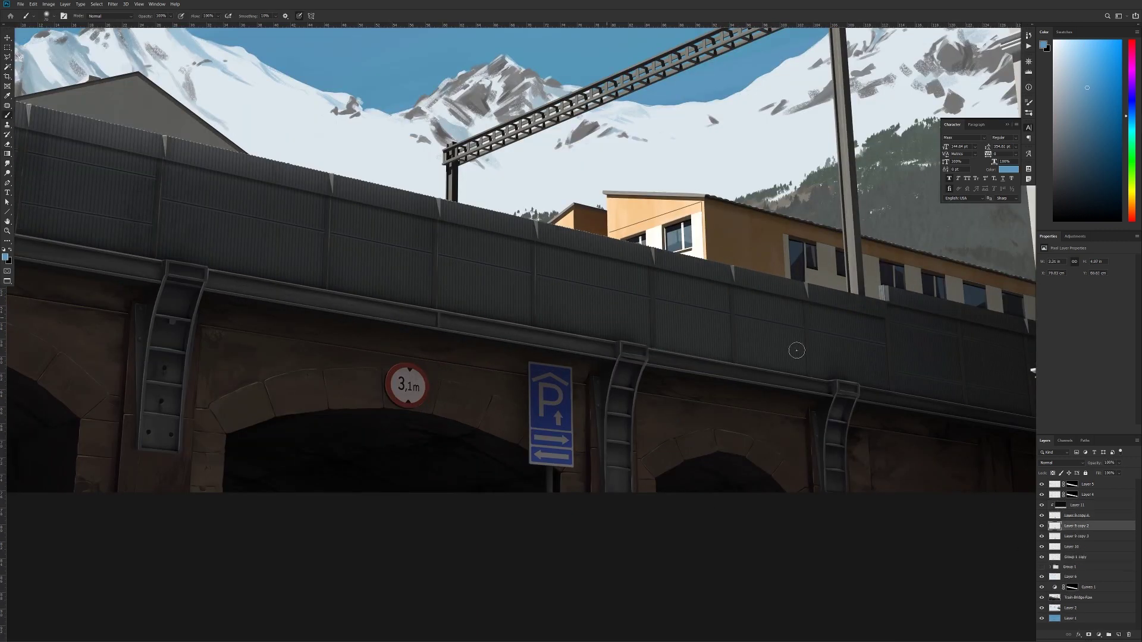
Reset the colours to default, apply a Gaussian Blur to the selected duplicate layer, and resize the eraser brush
key(/)
key(d)
right_click(604, 407)
drag(648, 428, 731, 428)
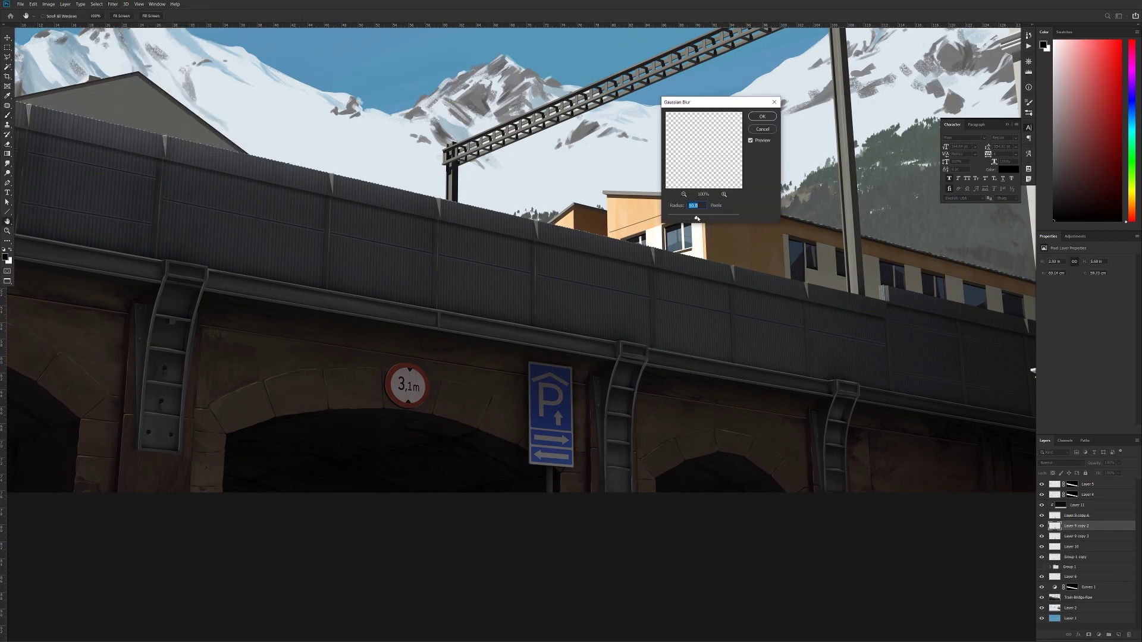
key(e)
right_click(589, 447)
drag(590, 448, 595, 448)
key(Return)
Merge the blurred layer into the layer beneath it and return to the Brush tool
key(alt+[)
key(alt+[)
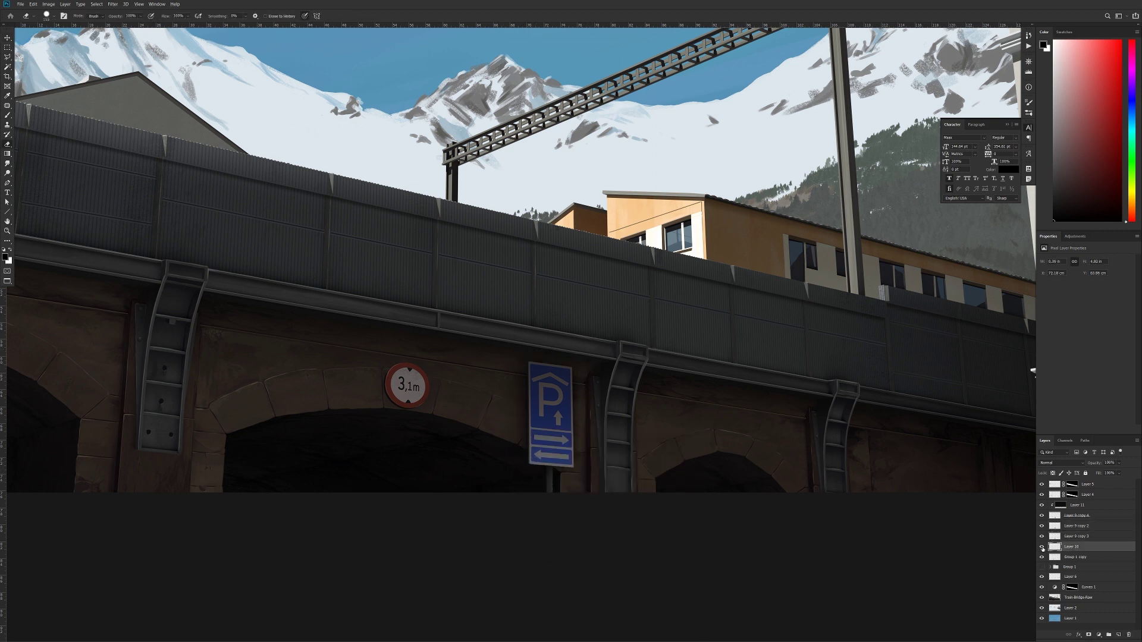
key(alt+])
key(alt+])
key(ctrl+e)
key(b)
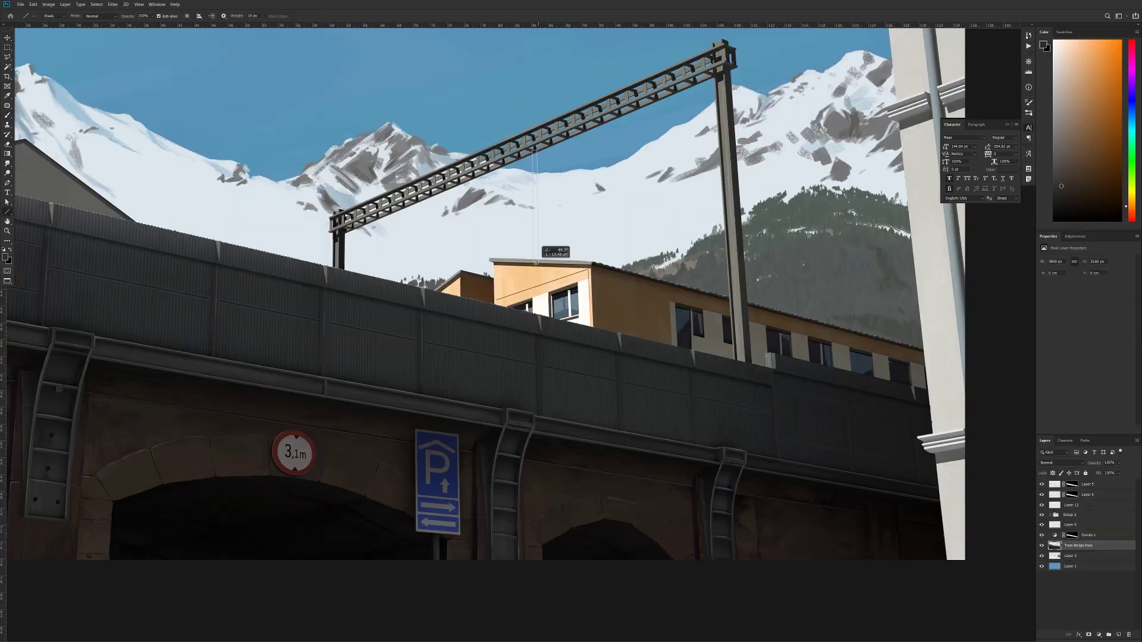
Draw a thin dark vertical post hanging from the middle of the gantry beam with the Line tool and duplicate it
drag(536, 260, 554, 245)
key(ctrl+z)
drag(551, 144, 554, 241)
key(ctrl+j)
key(b)
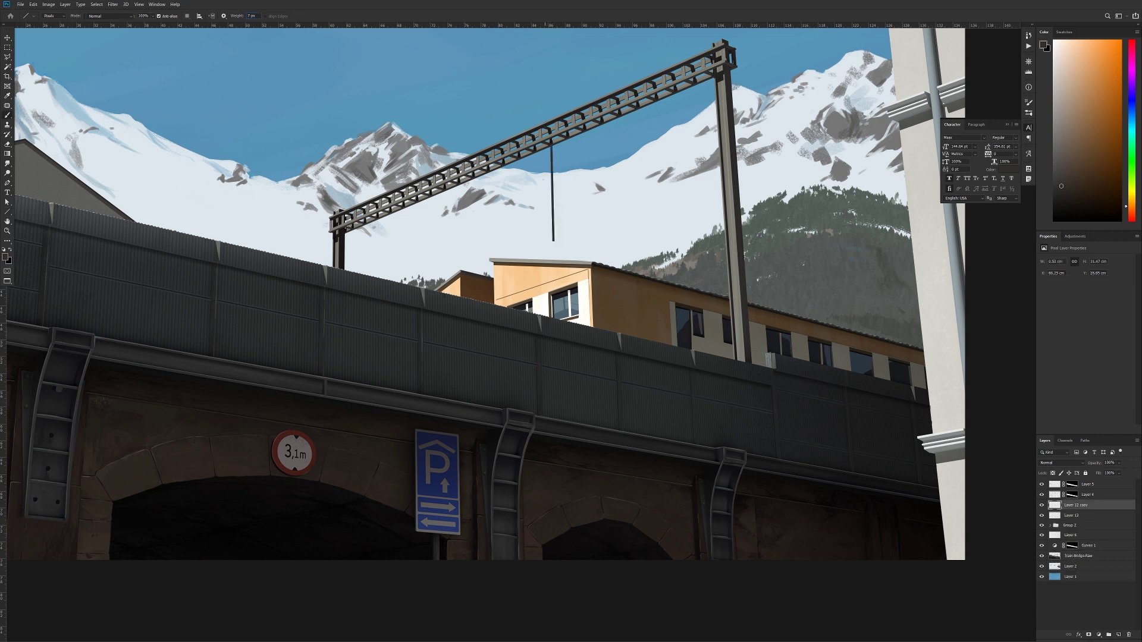
Offset the duplicated post beside the original and stretch its lower end with Free Transform to form a parallel pair
ctrl+drag(544, 184, 534, 179)
key(ctrl+t)
drag(541, 236, 541, 240)
alt+scroll(586, 207, up, 2)
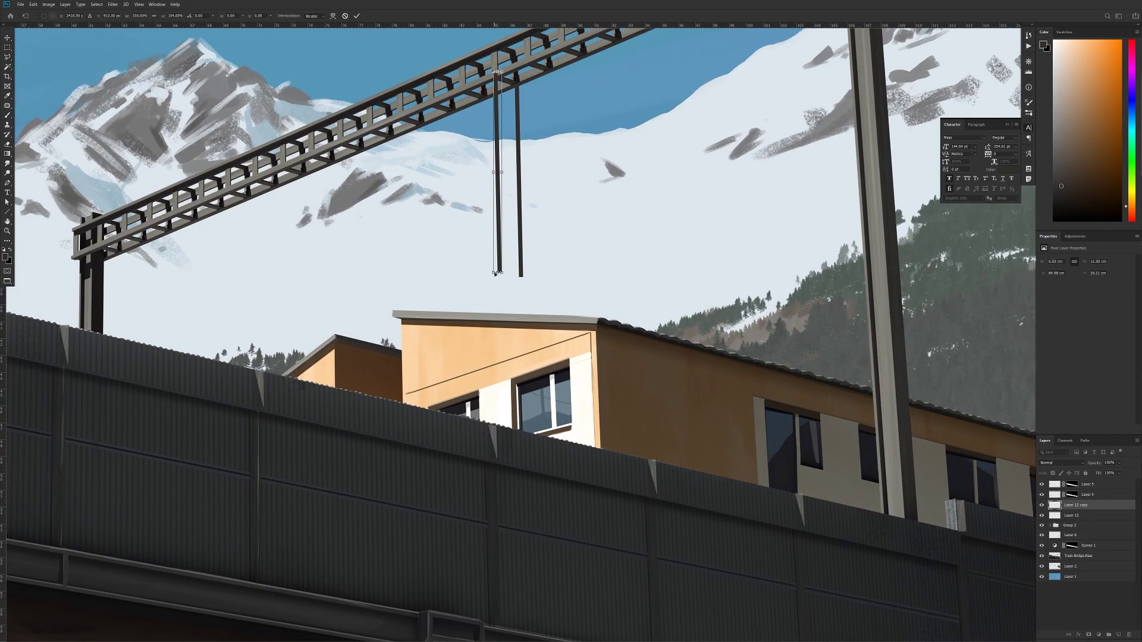
drag(494, 274, 492, 333)
key(Return)
Fill the left post with a lighter grey sampled from the gantry and merge the post layers
alt+click(500, 143)
ctrl+alt+drag(495, 195, 540, 195)
key(alt+shift+BackSpace)
key(ctrl+e)
key(ctrl+e)
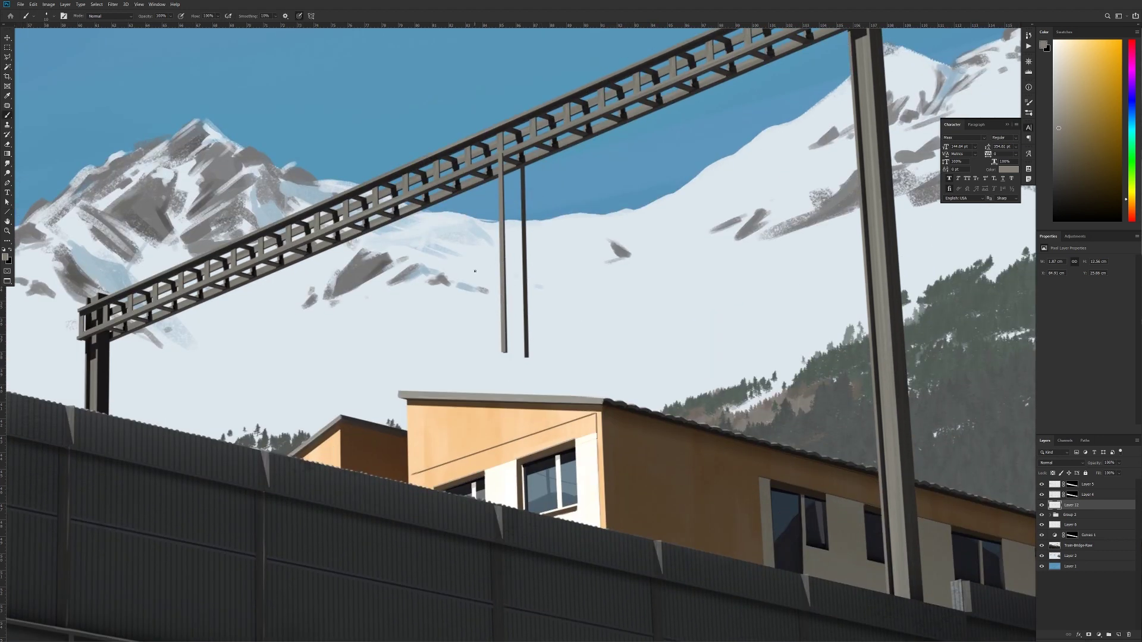
Add a new layer and paint a curved dark arm across the upper half of the two hanging posts
key(ctrl+shift+alt+n)
mouse_move(466, 261)
mouse_down()
mouse_move(500, 255)
mouse_move(549, 274)
mouse_up()
alt+click(524, 259)
alt+click(482, 258)
key(ctrl+[)
alt+click(535, 265)
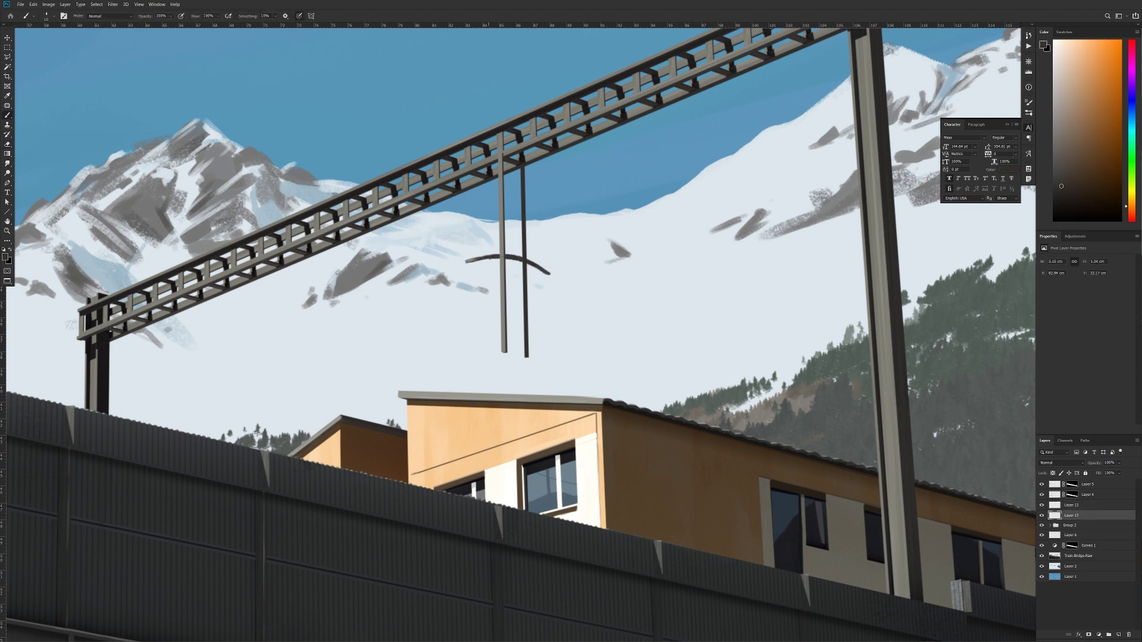
Paint a joint on the upper arm and a second curved arm at the foot of the posts
click(515, 252)
drag(601, 324, 614, 307)
mouse_move(499, 335)
mouse_down()
mouse_move(561, 345)
mouse_move(491, 335)
mouse_up()
key(ctrl+z)
alt+click(507, 337)
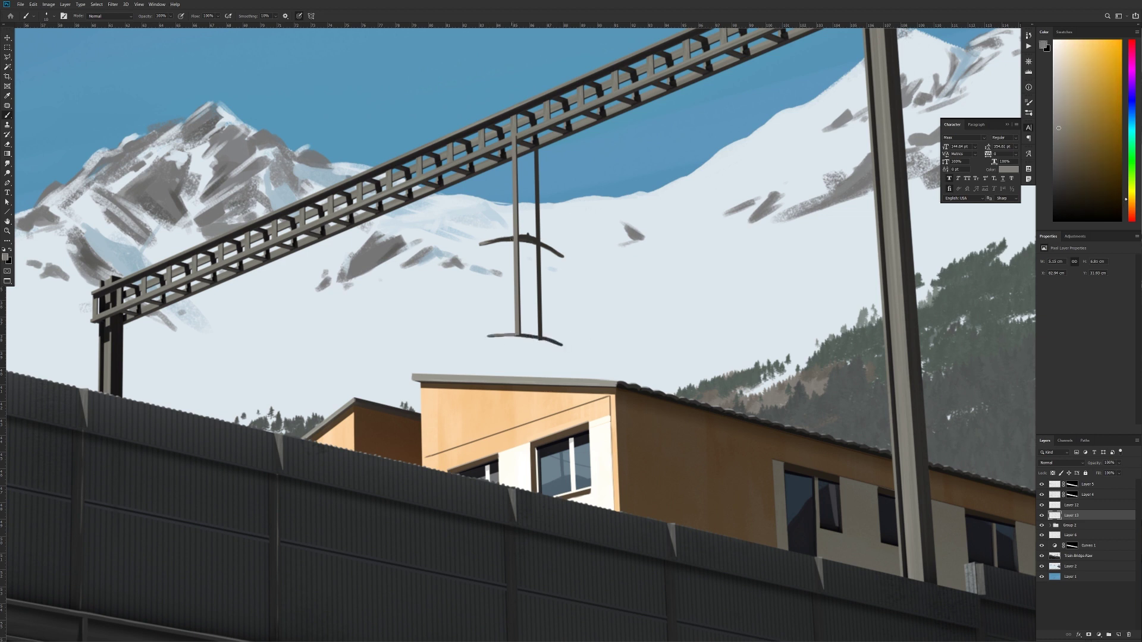
key(ctrl+bracketright)
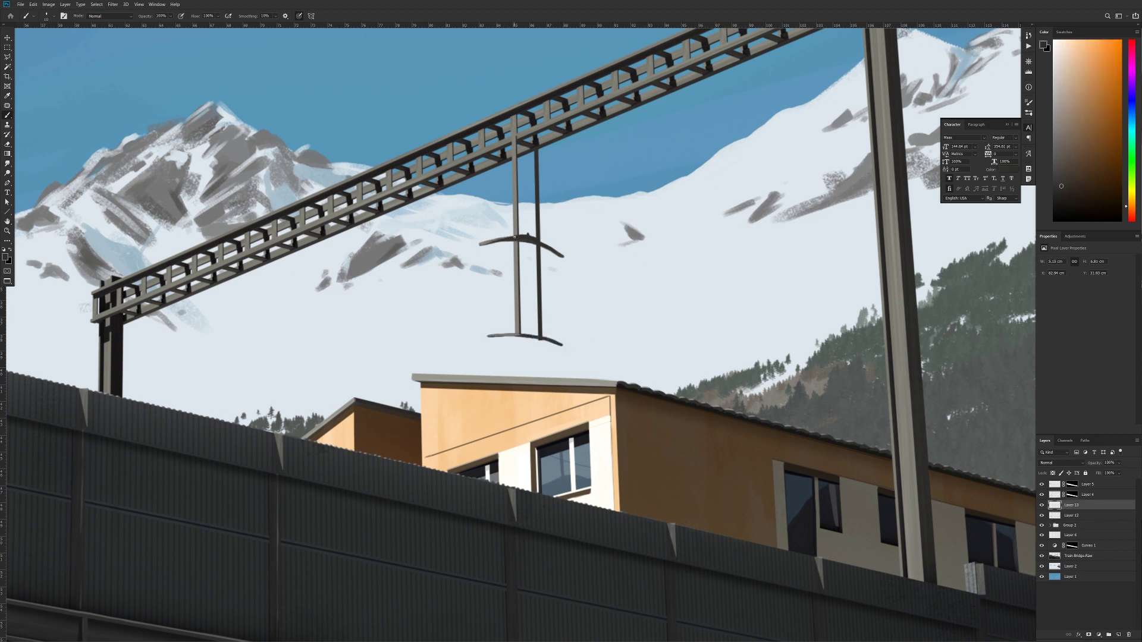
Reinforce the curved arms with dark greys sampled from the posts and the upper arm
drag(505, 239, 481, 244)
mouse_move(523, 337)
mouse_down()
mouse_move(491, 336)
mouse_move(511, 335)
mouse_up()
alt+click(538, 234)
mouse_move(539, 236)
mouse_down()
mouse_move(541, 265)
mouse_move(620, 279)
mouse_up()
alt+click(540, 244)
alt+click(516, 239)
Outline a clamp block between the posts with the Lasso tool and reduce the brush size for its details
key(l)
click(509, 263)
click(542, 269)
click(542, 261)
key(b)
right_click(532, 259)
key(bracketleft)
key(bracketleft)
key(bracketleft)
key(bracketleft)
key(bracketleft)
key(bracketleft)
key(bracketleft)
Paint a small ribbed insulator beside the left post with sampled greys
mouse_move(581, 233)
mouse_down()
mouse_move(566, 242)
mouse_move(606, 244)
mouse_move(565, 243)
mouse_up()
alt+click(589, 250)
alt+click(589, 249)
drag(569, 236, 568, 242)
drag(573, 235, 572, 242)
drag(577, 233, 576, 242)
alt+click(593, 240)
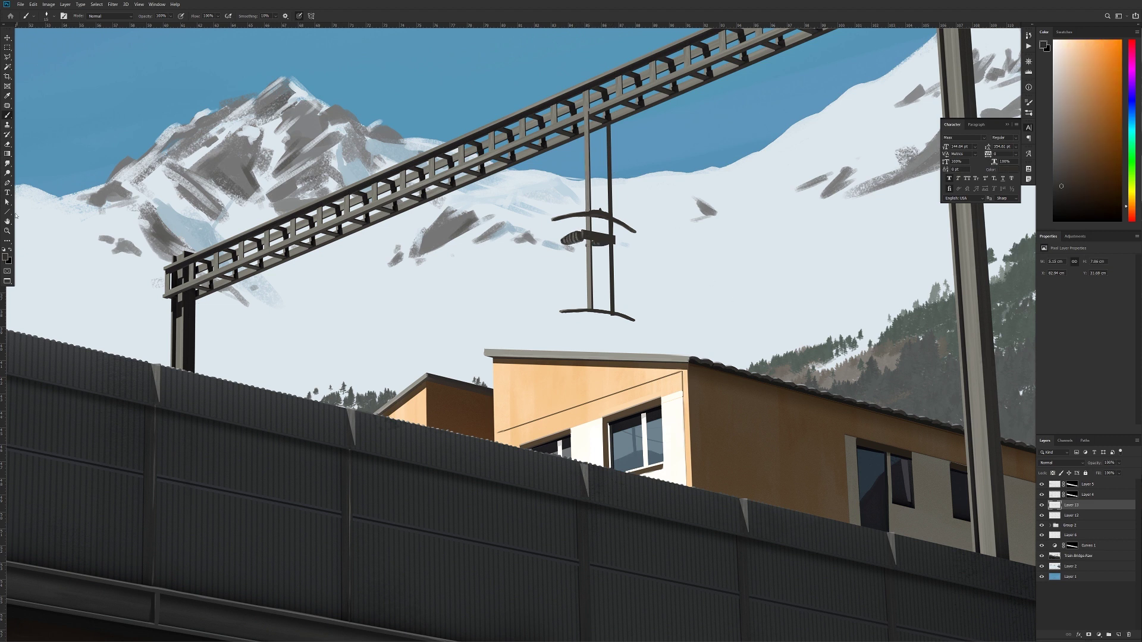
Redraw both hanging posts as straight lines in sampled greys and merge the detail layer down
key(u)
drag(588, 112, 591, 232)
key(ctrl+e)
key(b)
alt+click(587, 119)
key(u)
drag(608, 124, 611, 312)
Thicken the joint on the upper arm and the left half of the lower arm with sampled dark tones
key(b)
alt+click(602, 237)
alt+click(599, 213)
drag(594, 215, 608, 219)
alt+click(602, 215)
drag(559, 311, 596, 308)
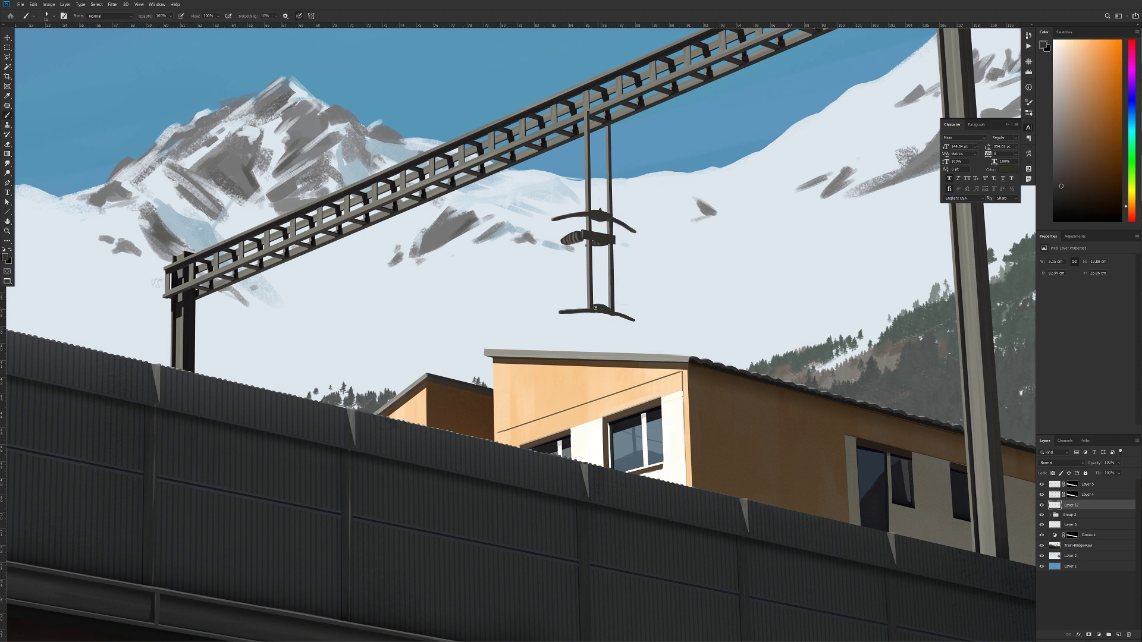
Draw two thin straight rods extending left from the insulator and paint caps on their ends
alt+click(589, 268)
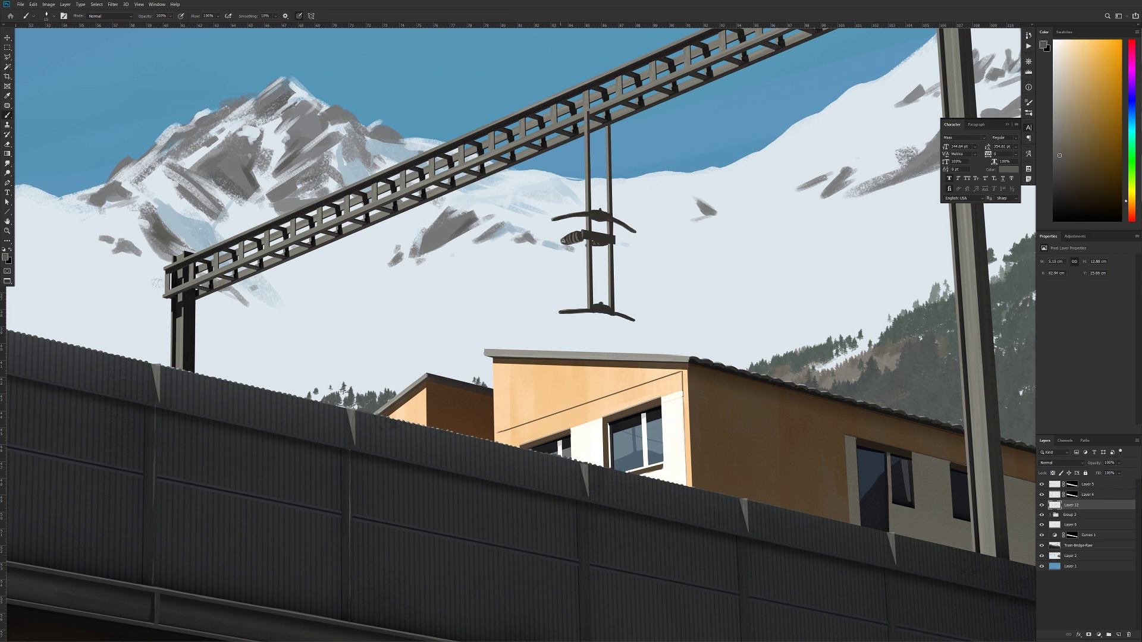
key(u)
drag(562, 241, 484, 262)
drag(586, 246, 503, 267)
mouse_move(619, 309)
mouse_down()
mouse_move(672, 261)
mouse_move(634, 326)
mouse_up()
key(b)
click(497, 281)
click(517, 286)
alt+click(584, 253)
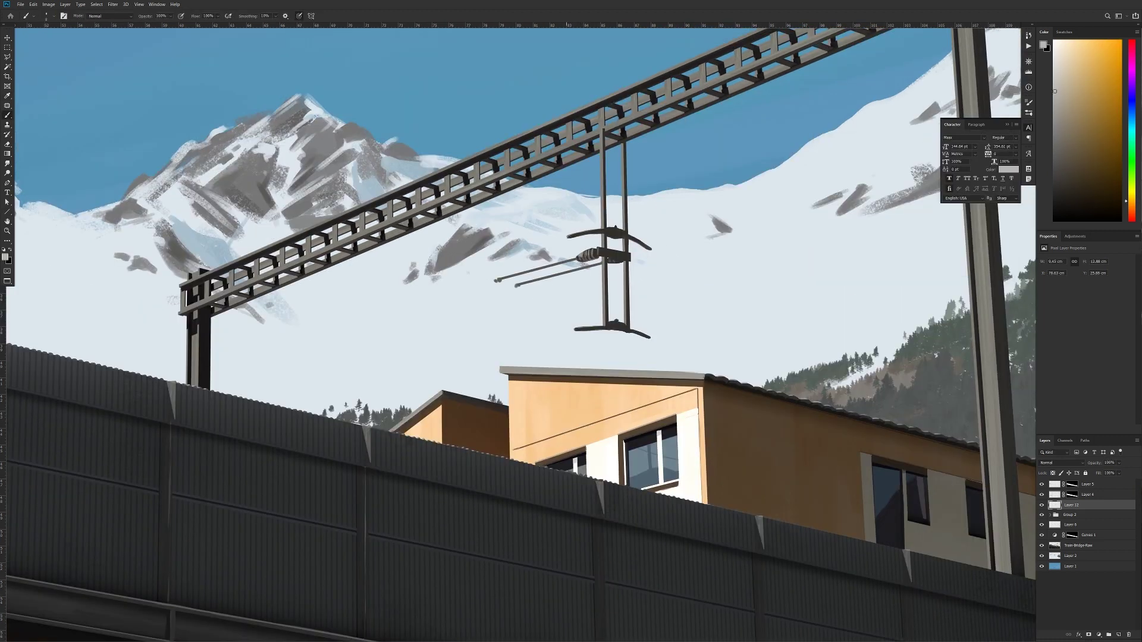
Draw diagonal struts from the upper curved arm up to the gantry beam with sampled dark grey
mouse_move(768, 284)
mouse_down()
mouse_move(650, 333)
mouse_move(755, 366)
mouse_up()
alt+click(602, 315)
key(u)
mouse_move(593, 310)
mouse_down()
mouse_move(658, 193)
mouse_move(673, 190)
mouse_up()
key(b)
alt+click(676, 191)
mouse_move(668, 189)
mouse_down()
mouse_move(635, 133)
mouse_move(686, 130)
mouse_up()
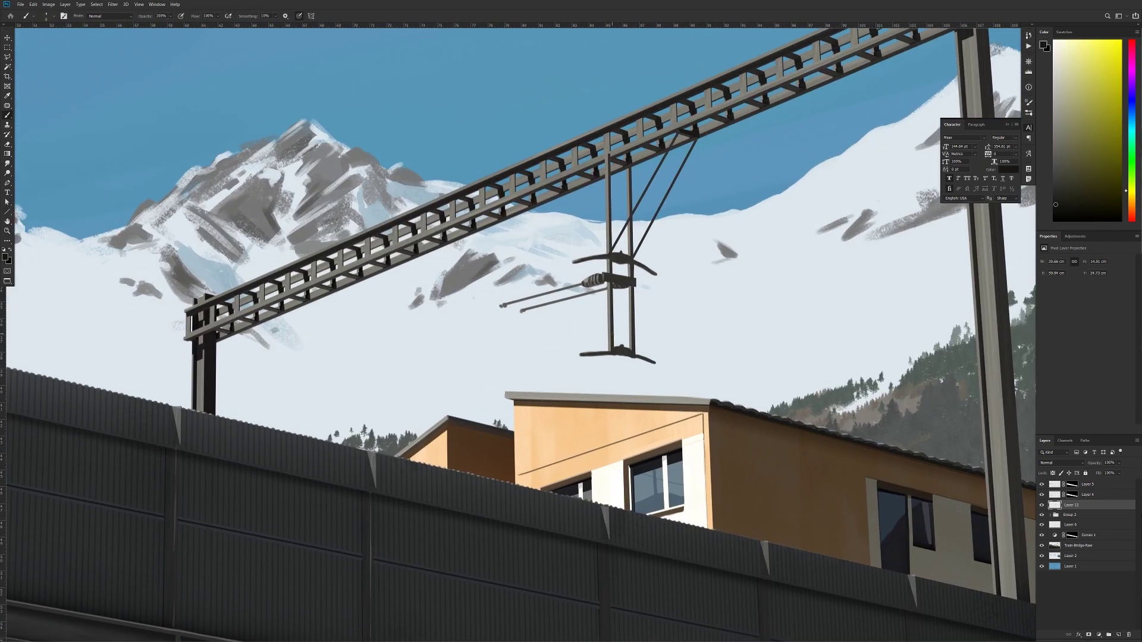
Erase the rough edges of the hanging arms and return to the Brush tool
key(e)
drag(580, 354, 605, 354)
mouse_move(655, 363)
mouse_down()
mouse_move(594, 353)
mouse_move(576, 262)
mouse_up()
key(b)
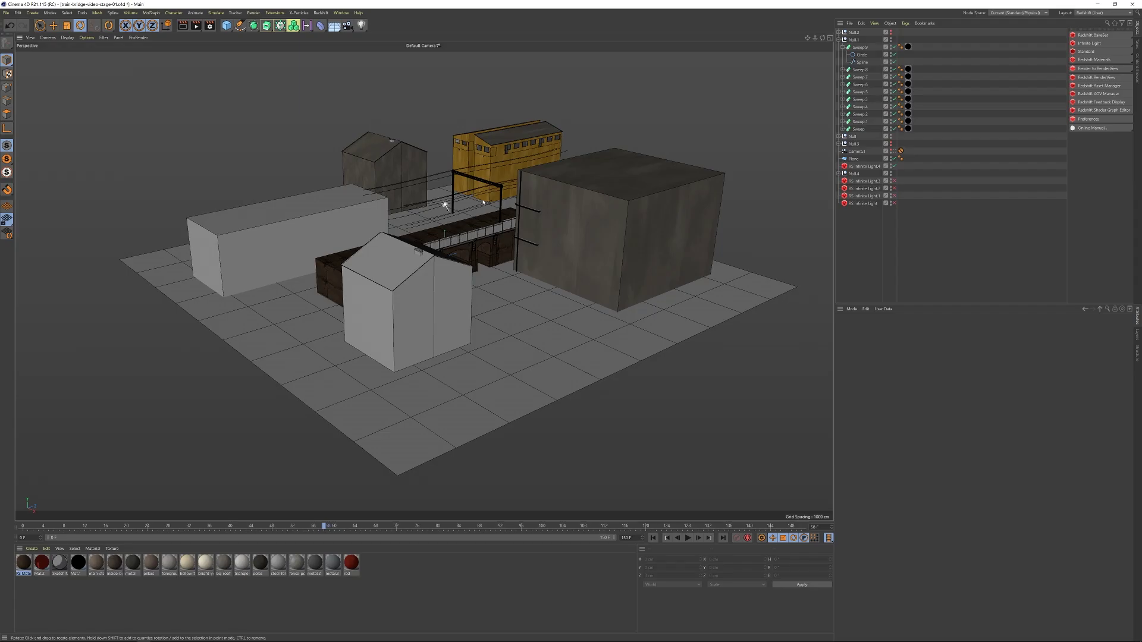
Switch to Cinema 4D and examine the overhead wire sweeps from a free view and through the scene camera
alt+right_drag(483, 202, 647, 157)
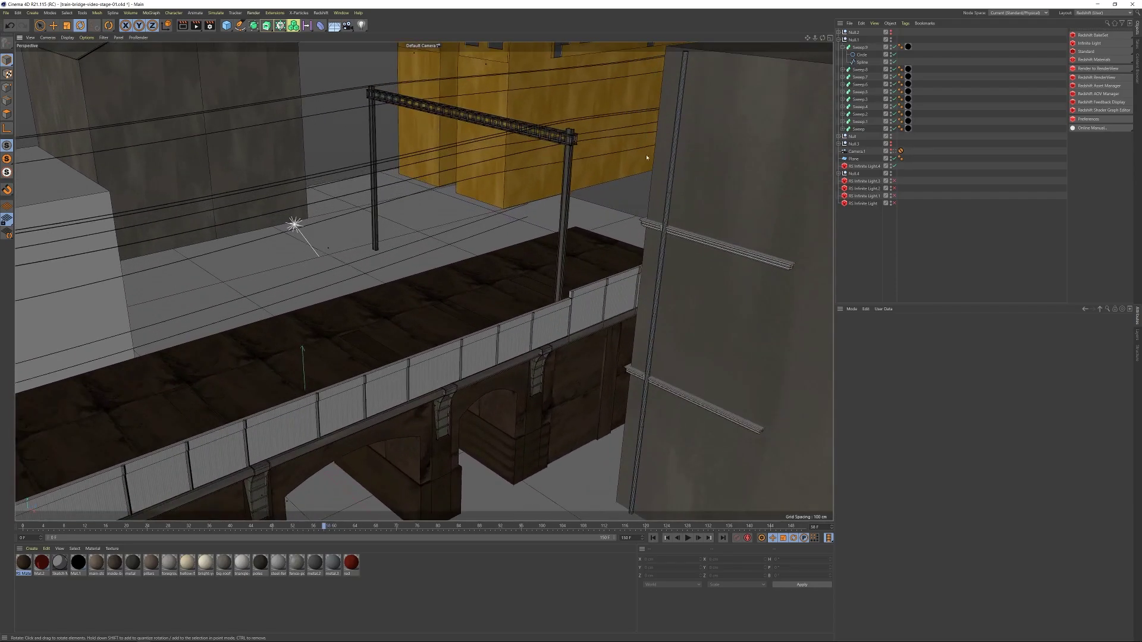
alt+drag(519, 127, 529, 110)
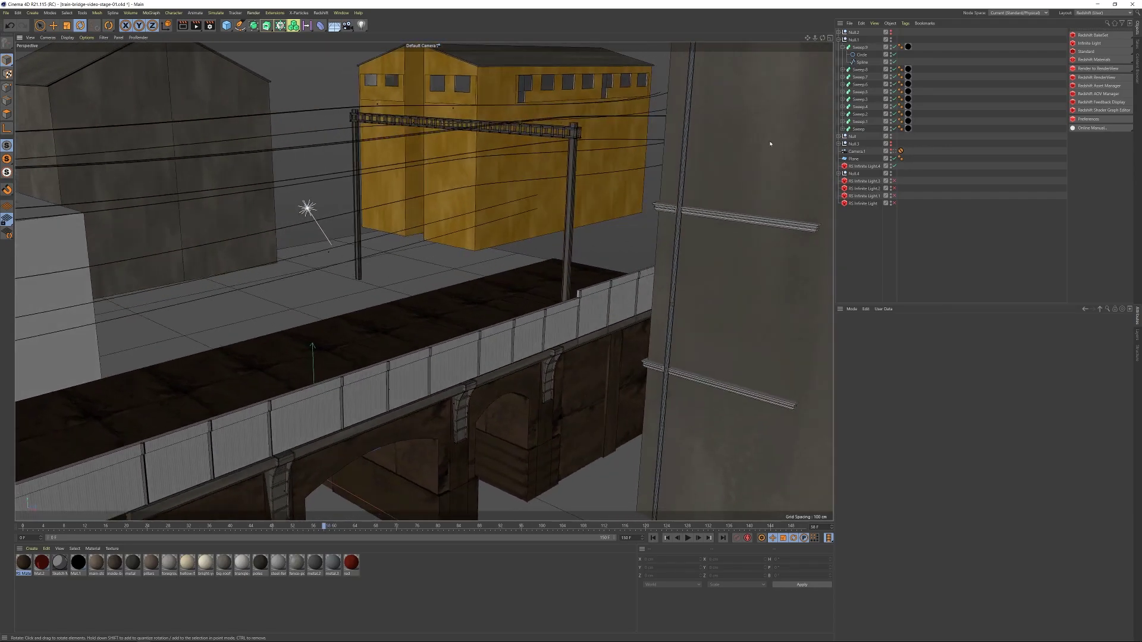
click(895, 152)
click(895, 152)
click(618, 139)
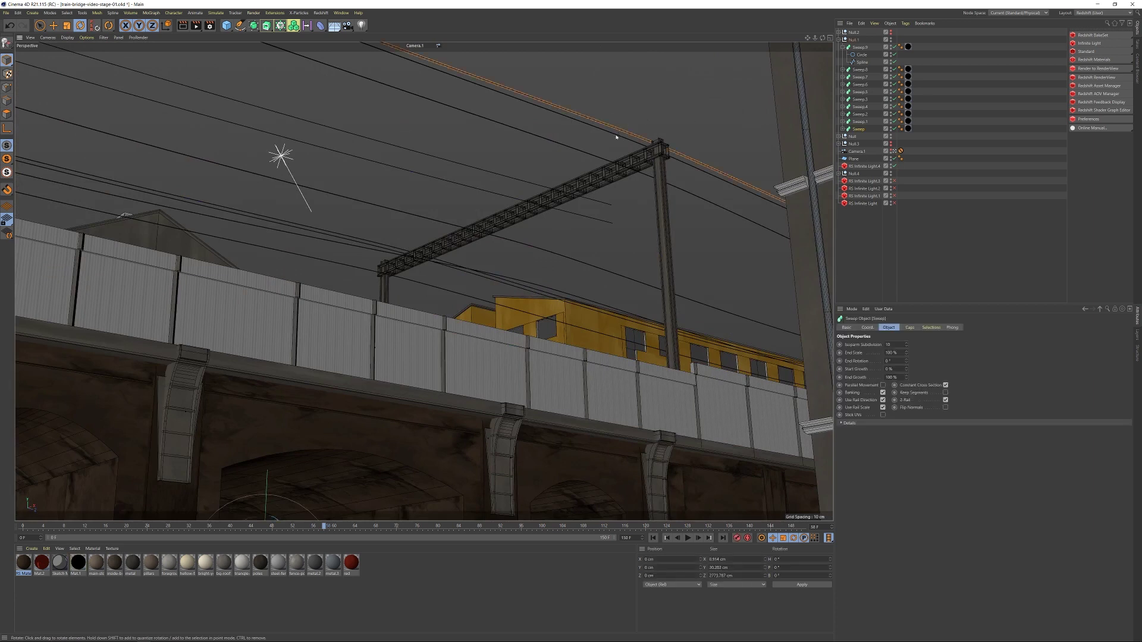
click(578, 152)
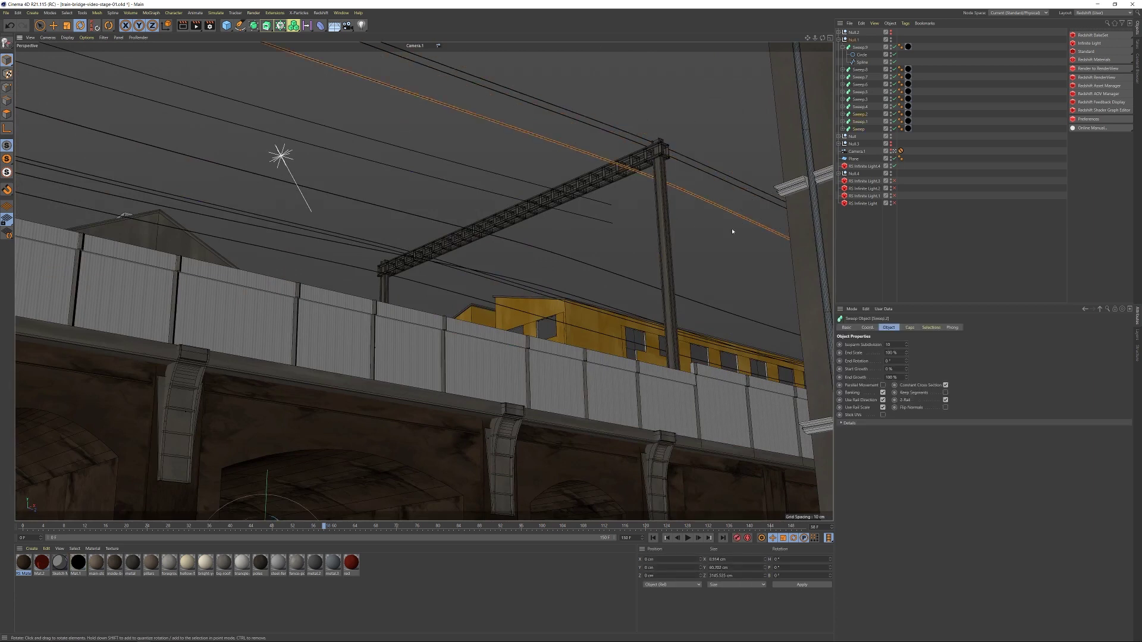
click(890, 248)
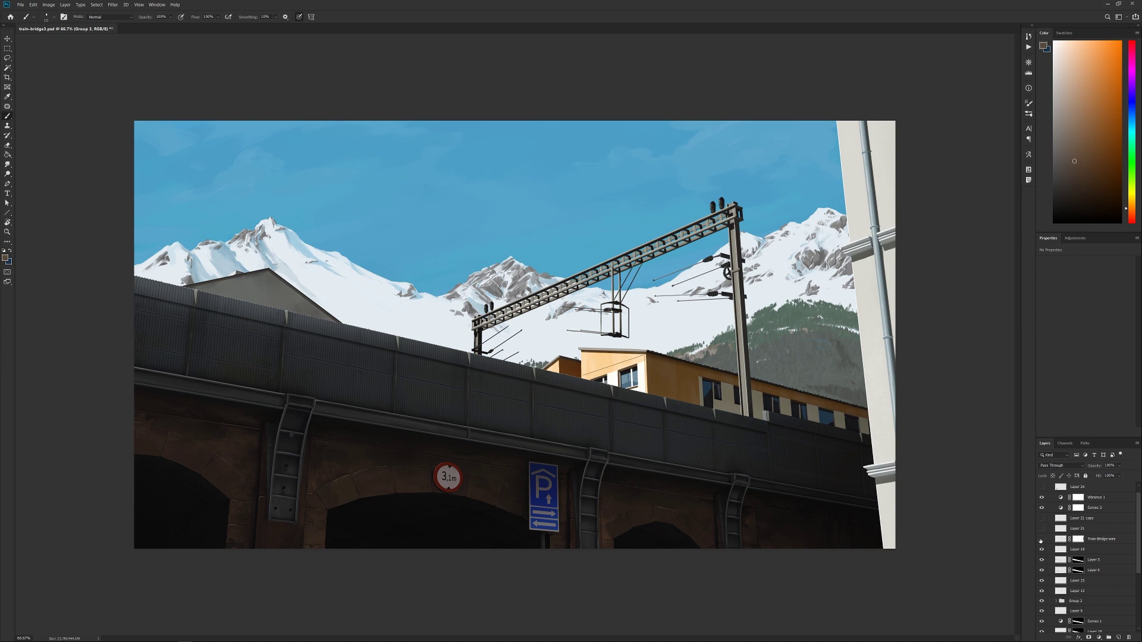
Switch to Photoshop and show the overhead wire render layer and the painted detail layers above it
click(1041, 539)
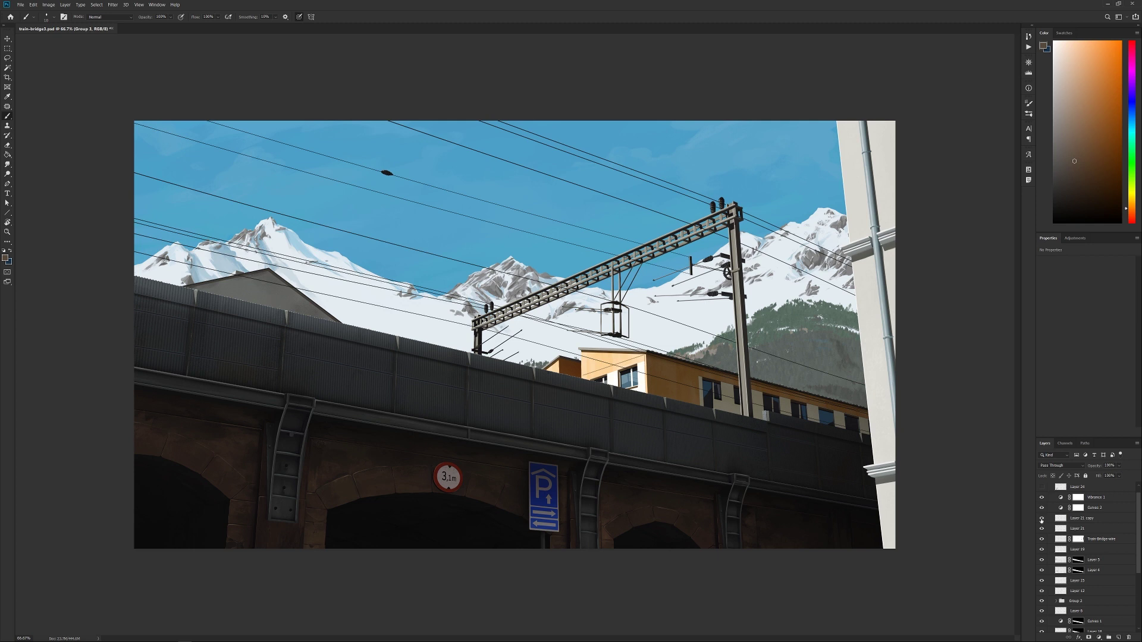
click(1042, 519)
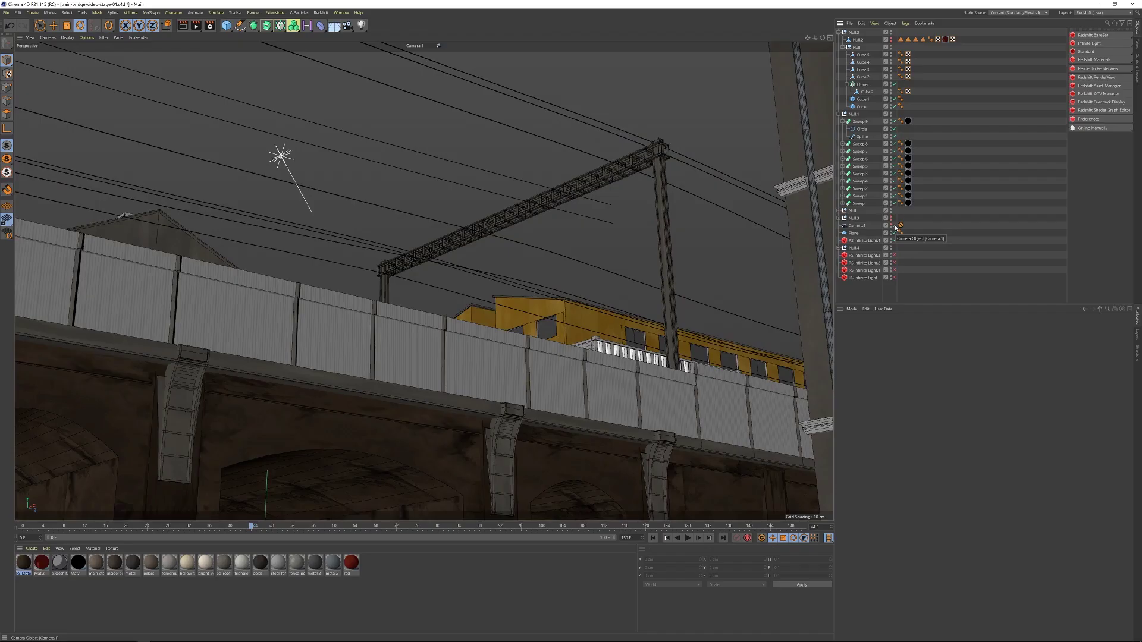
Switch to Cinema 4D and examine the container's animated movement along the bridge from outside and through the scene camera
click(895, 226)
scroll(809, 242, up, 2)
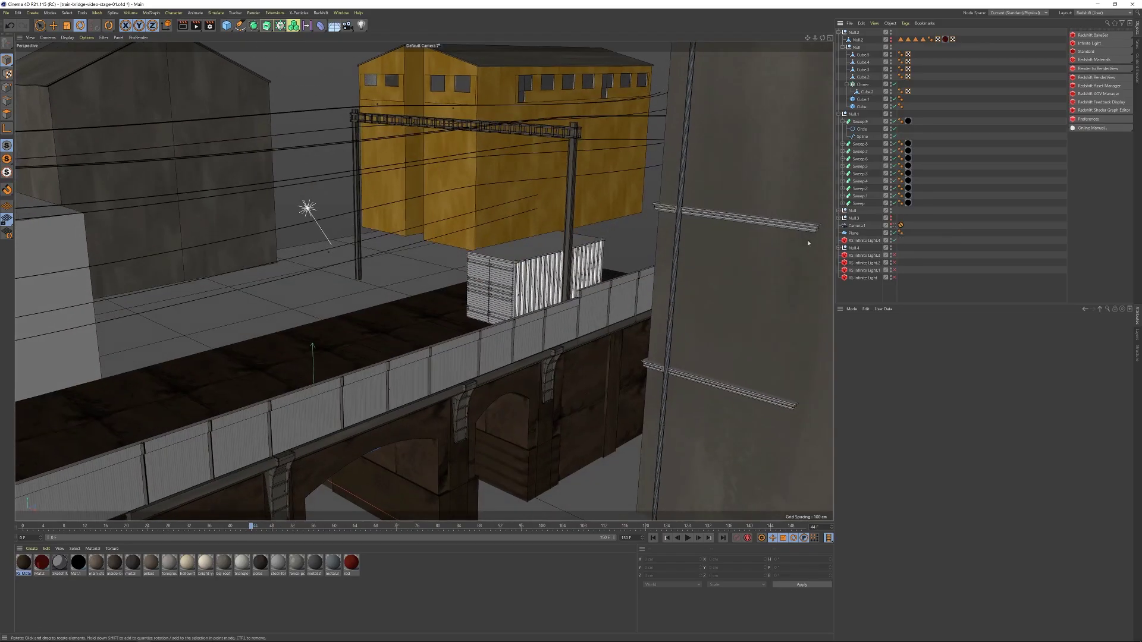
drag(249, 528, 553, 429)
alt+drag(486, 403, 423, 280)
alt+middle_drag(423, 280, 484, 262)
alt+right_drag(485, 263, 437, 271)
alt+drag(483, 263, 483, 247)
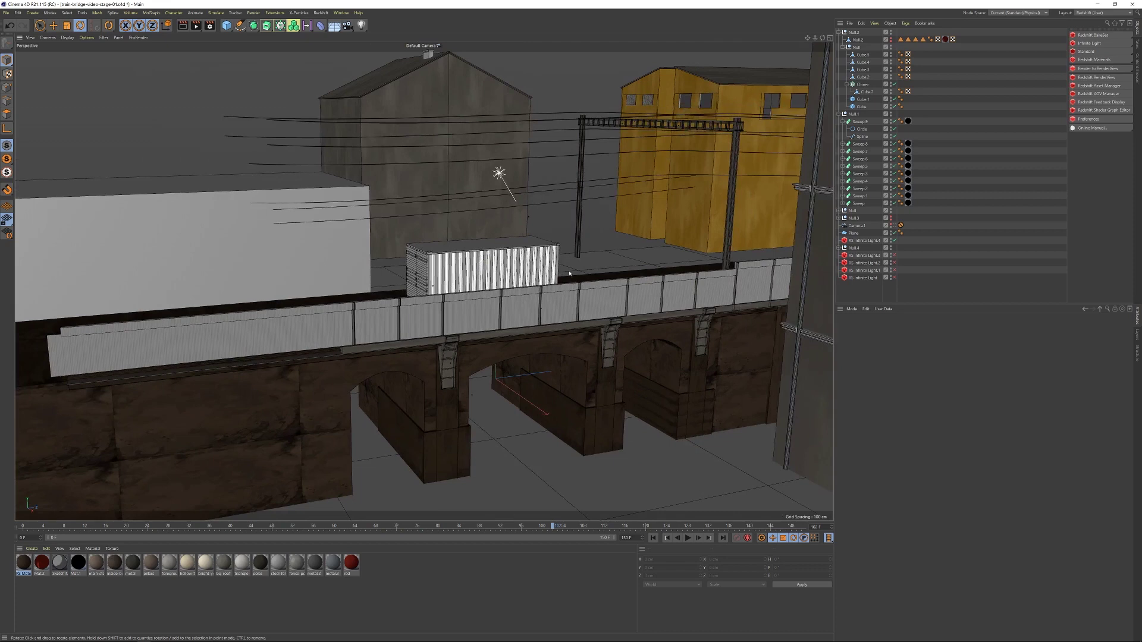
click(895, 225)
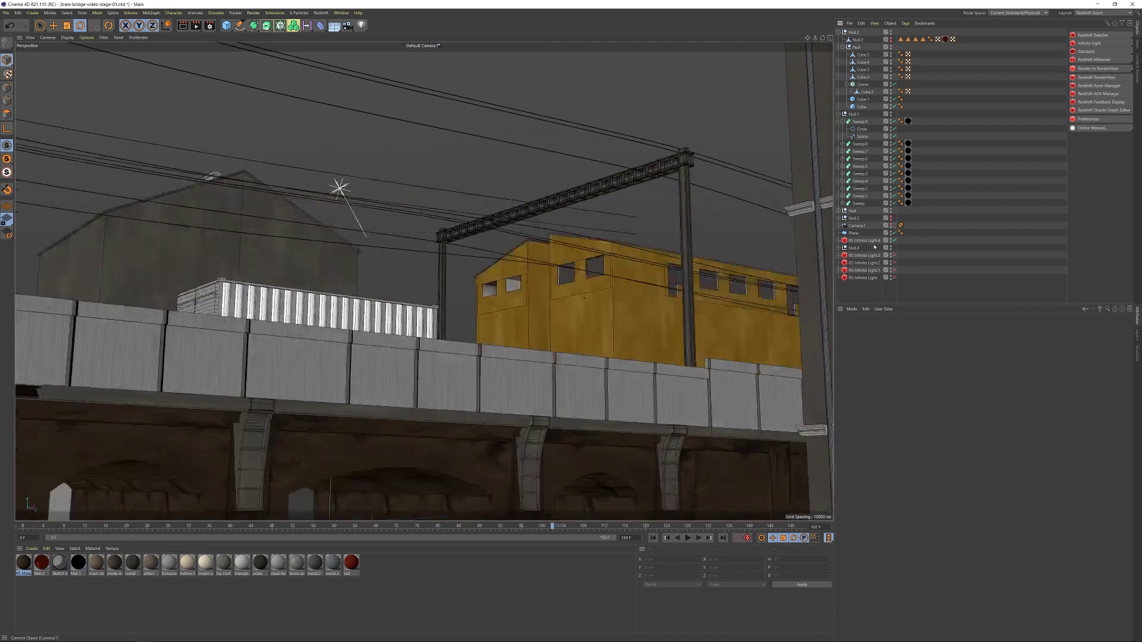
click(111, 527)
drag(111, 528, 432, 500)
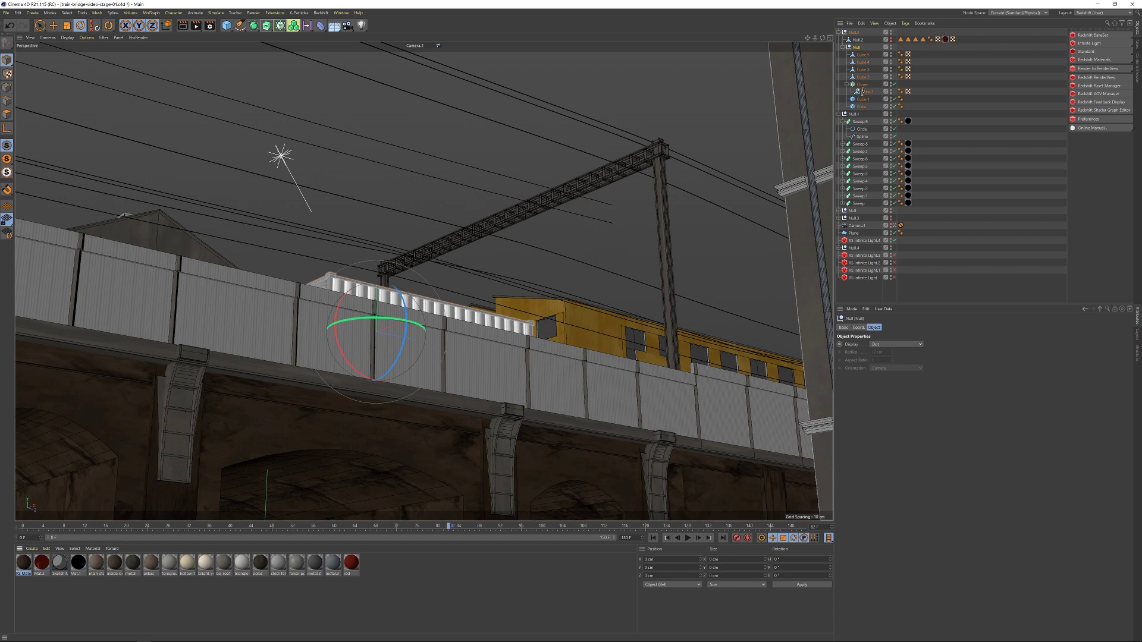
Apply the red Mat.2 material to the container's null using Camera Mapping from Camera.1 with a calculated 16:9 film aspect
drag(857, 49, 858, 48)
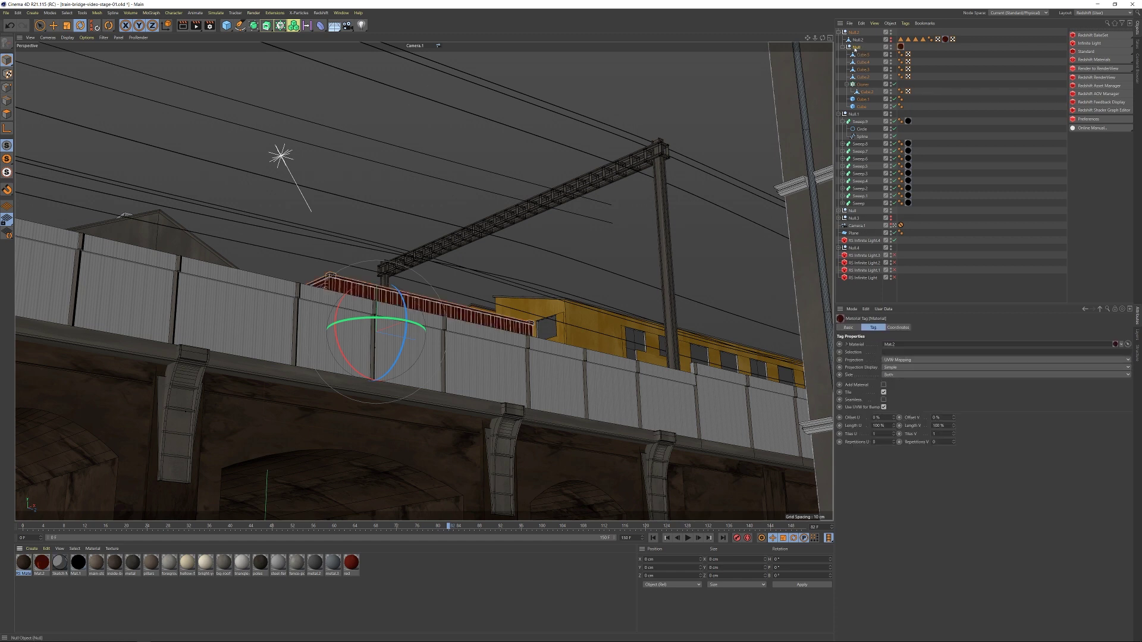
click(968, 360)
click(967, 403)
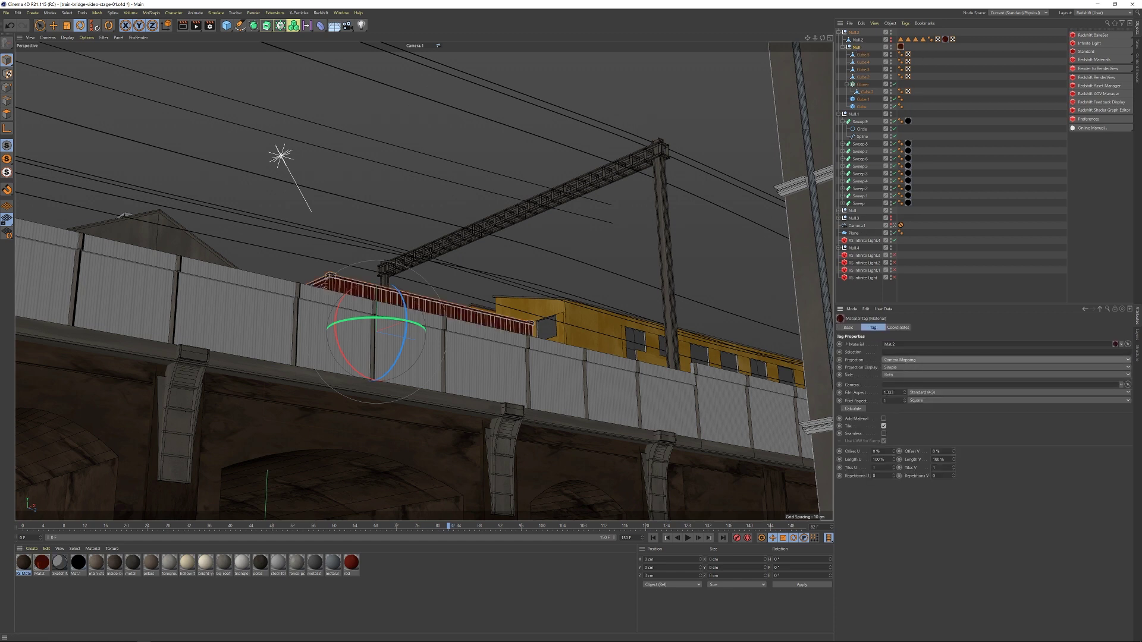
click(854, 410)
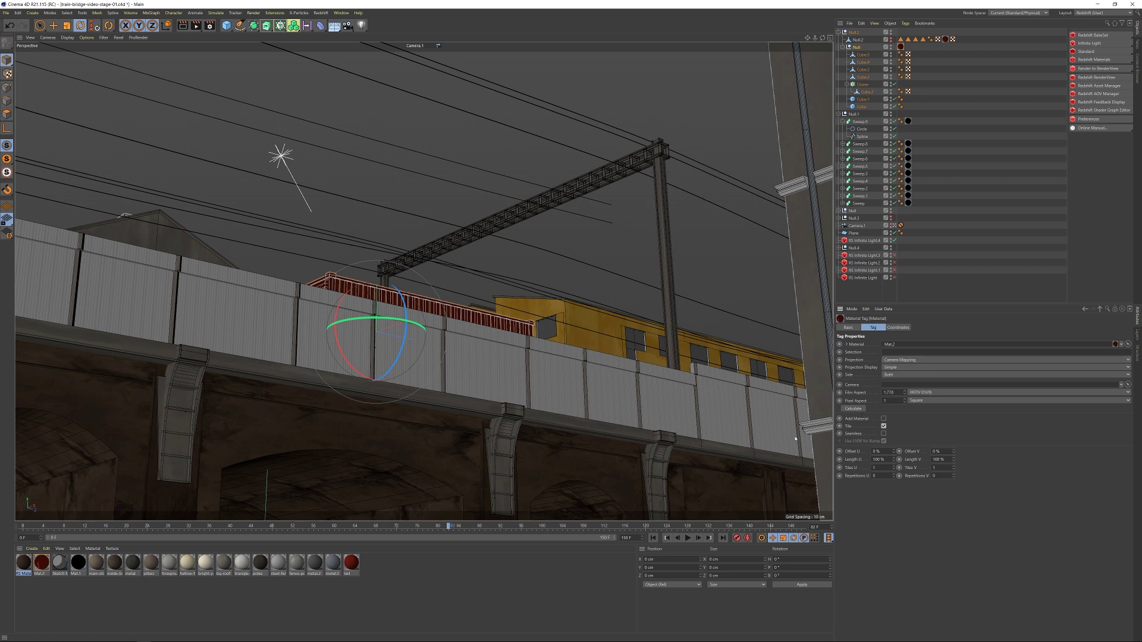
drag(857, 225, 888, 386)
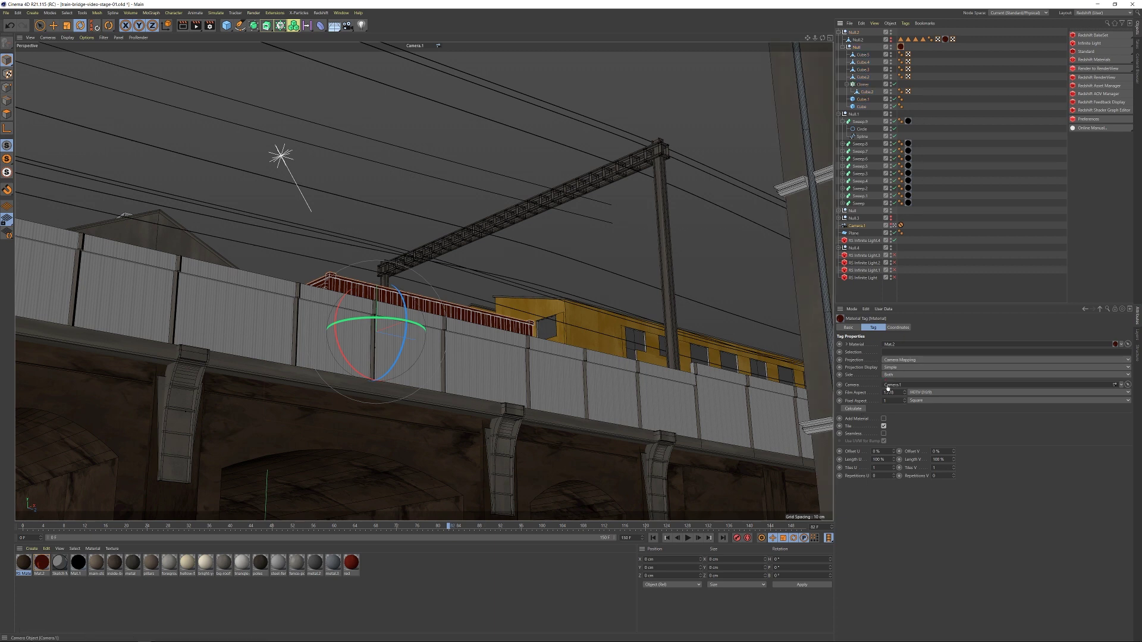
Leave the scene camera and inspect the projected red texture on the container from a free view
click(958, 178)
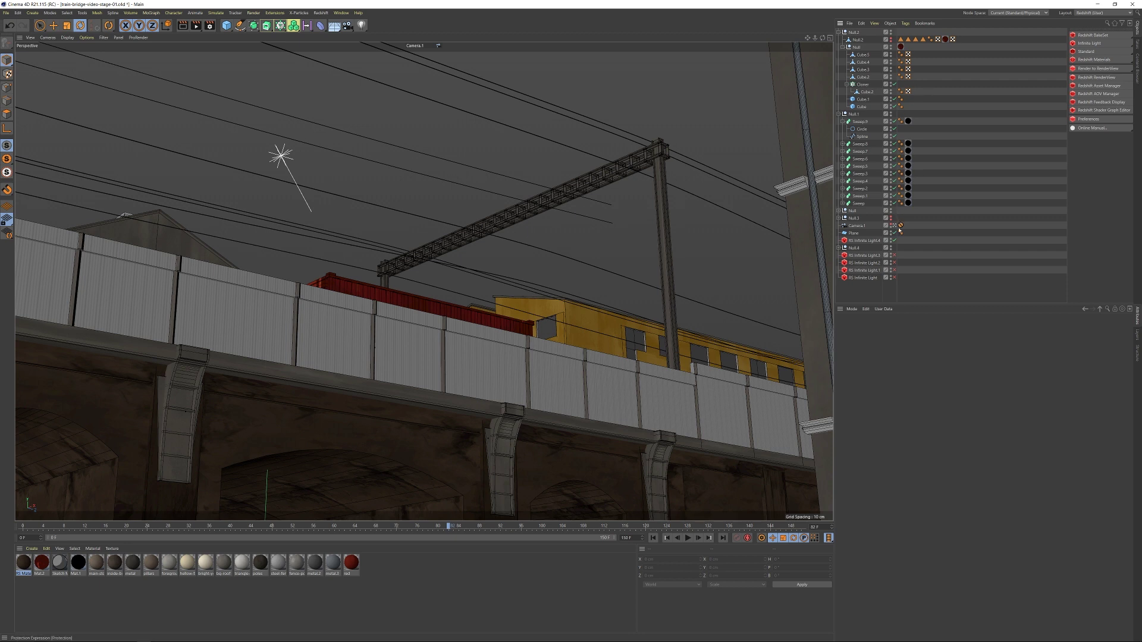
click(894, 226)
alt+drag(524, 268, 582, 269)
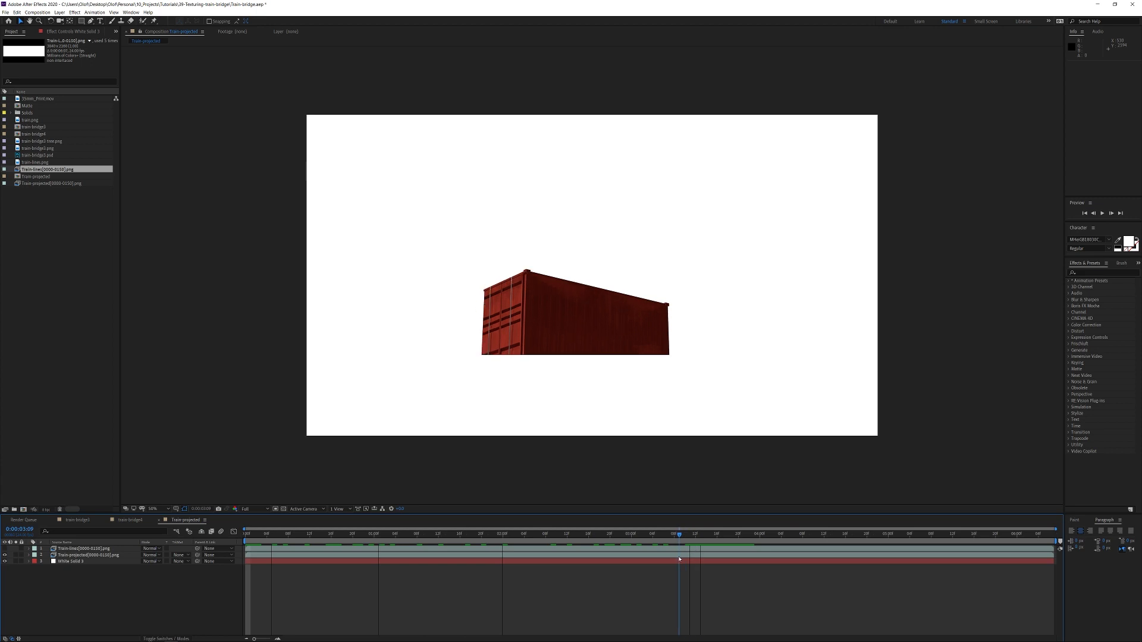
Switch to After Effects and show the train line render layer in the Train-projected composition
click(4, 548)
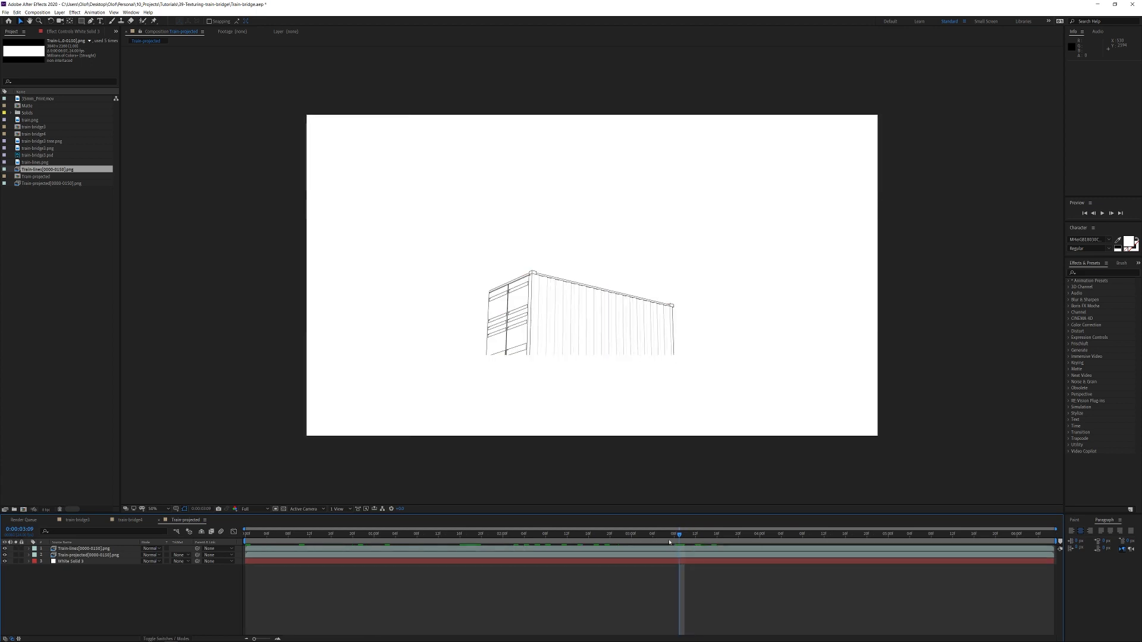
Set the train line render layer's blend mode to Multiply over the projected container and scrub through its animation
mouse_move(669, 541)
mouse_down()
mouse_move(395, 539)
mouse_move(743, 548)
mouse_up()
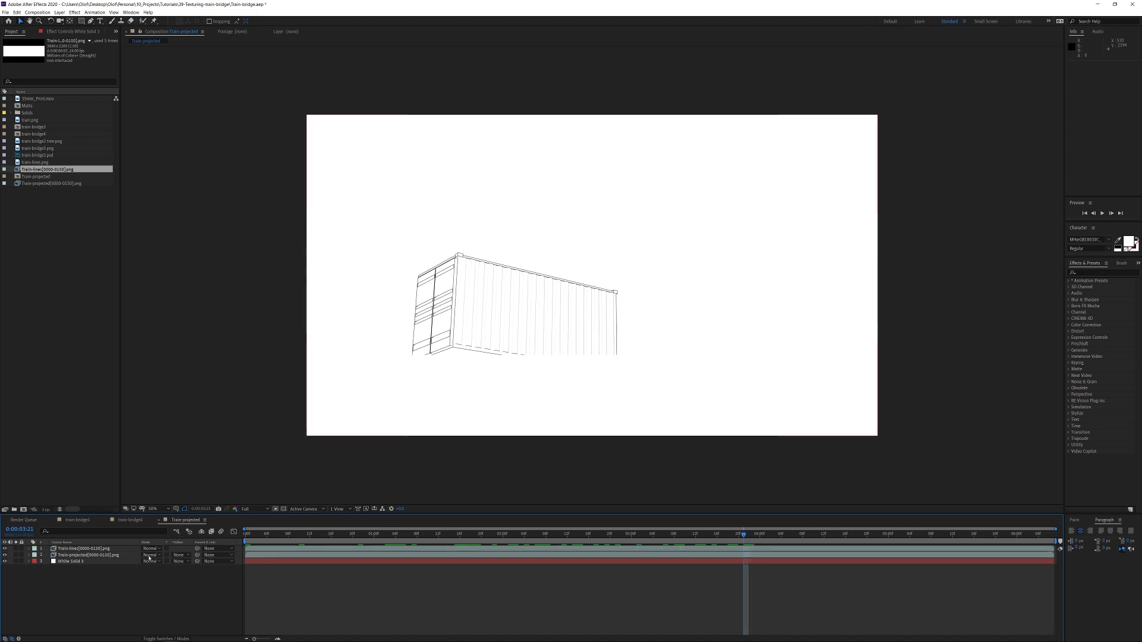
click(95, 548)
click(150, 548)
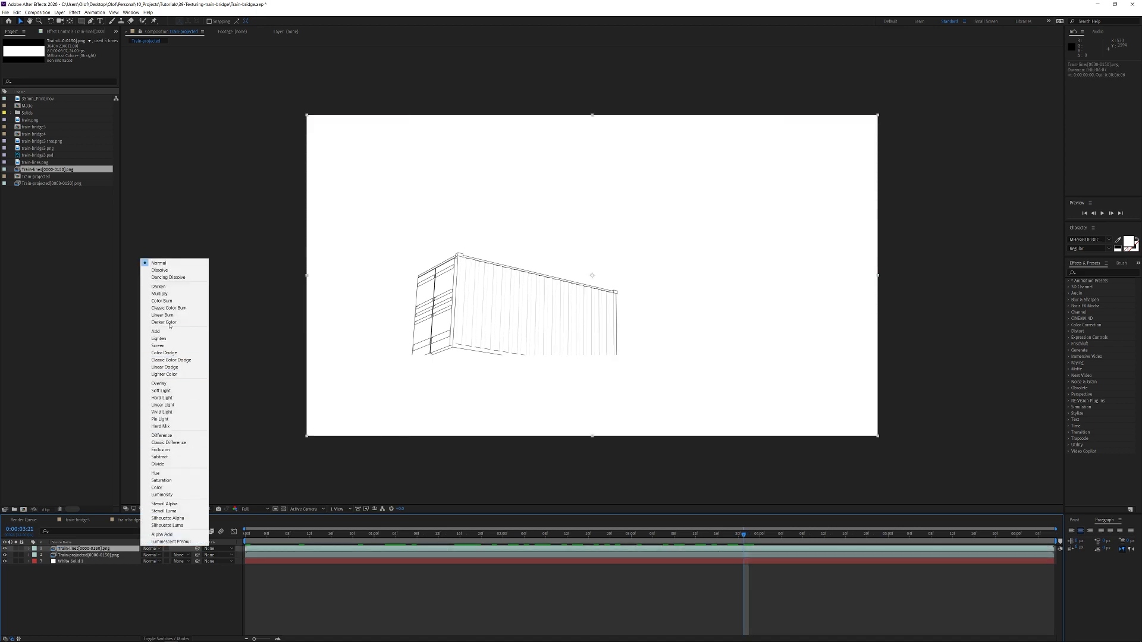
click(160, 294)
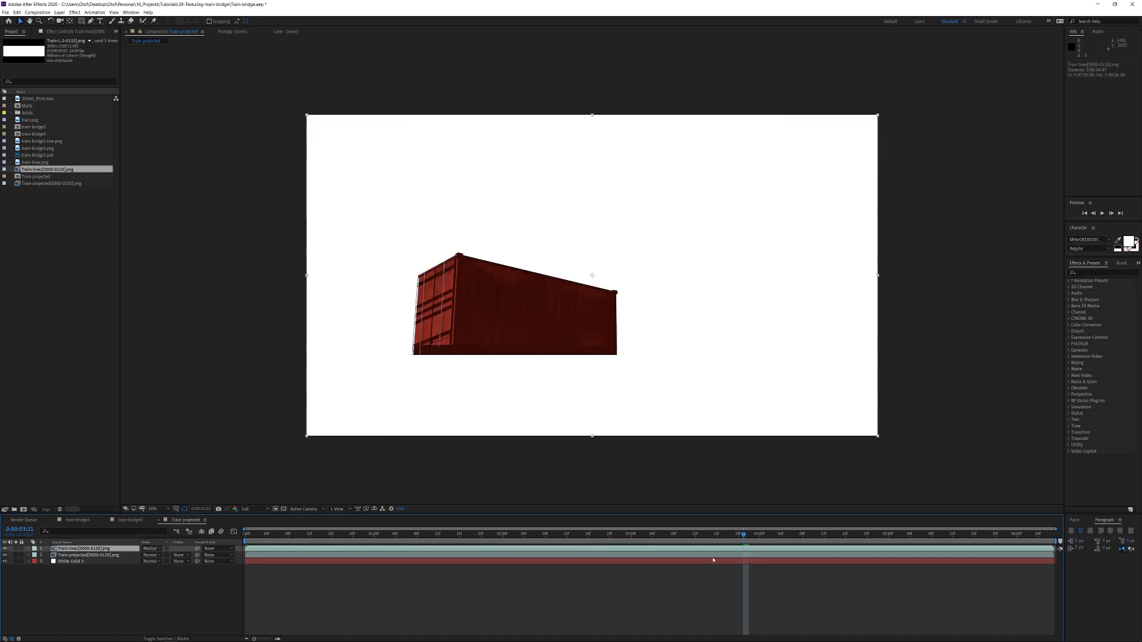
drag(743, 534, 511, 532)
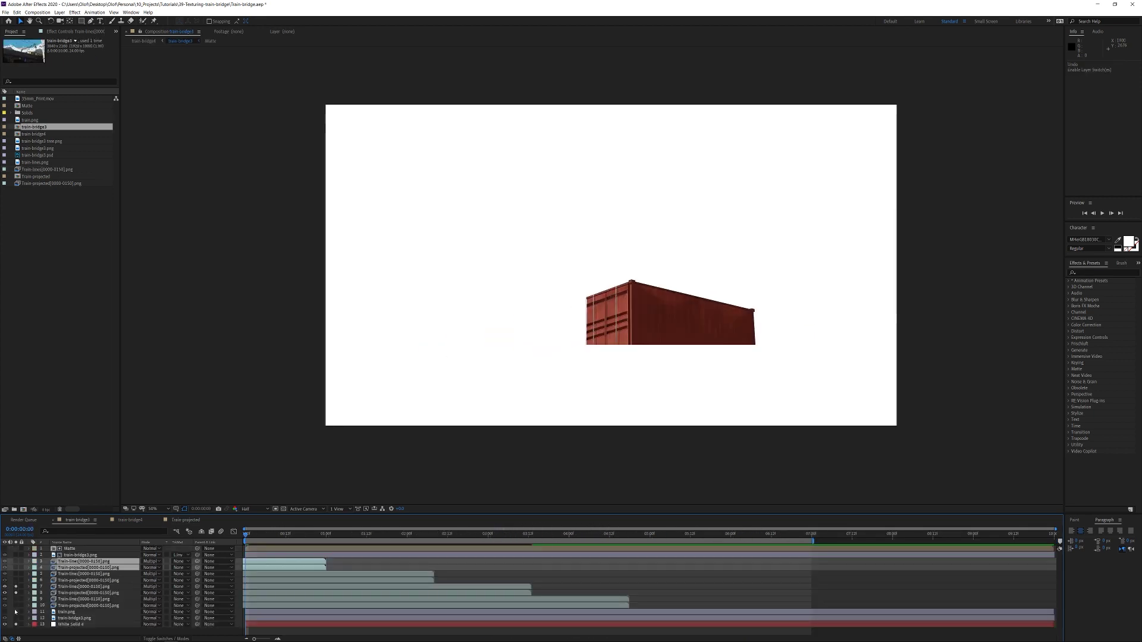
Solo the dark front container's line and projected layers along with the other container layers in the train-bridge3 composition
drag(16, 562, 16, 568)
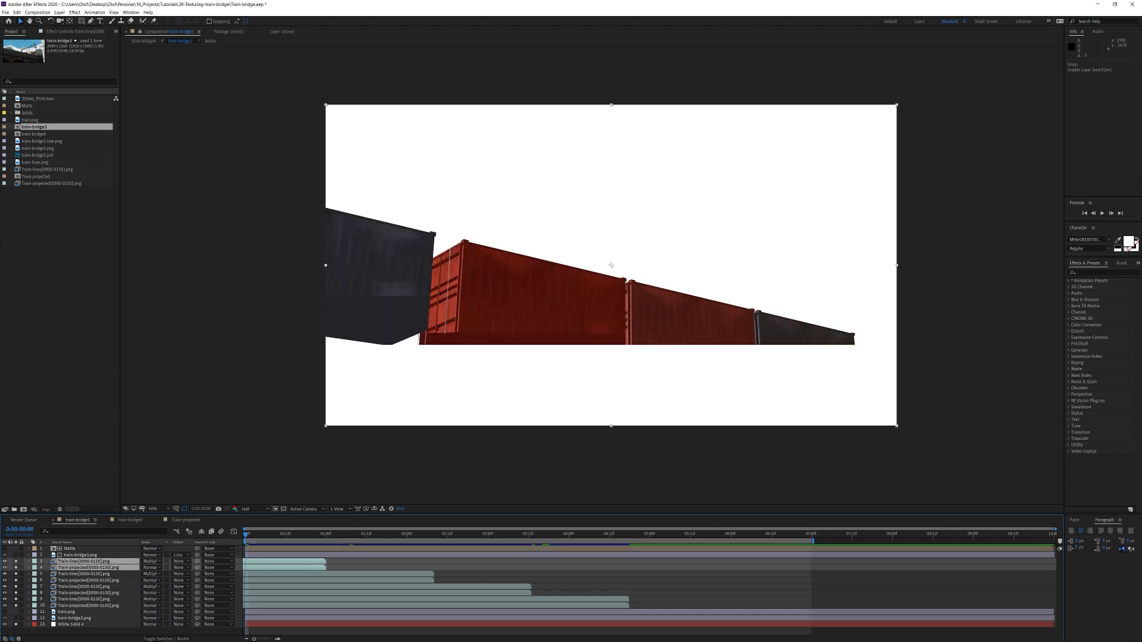
drag(268, 562, 409, 542)
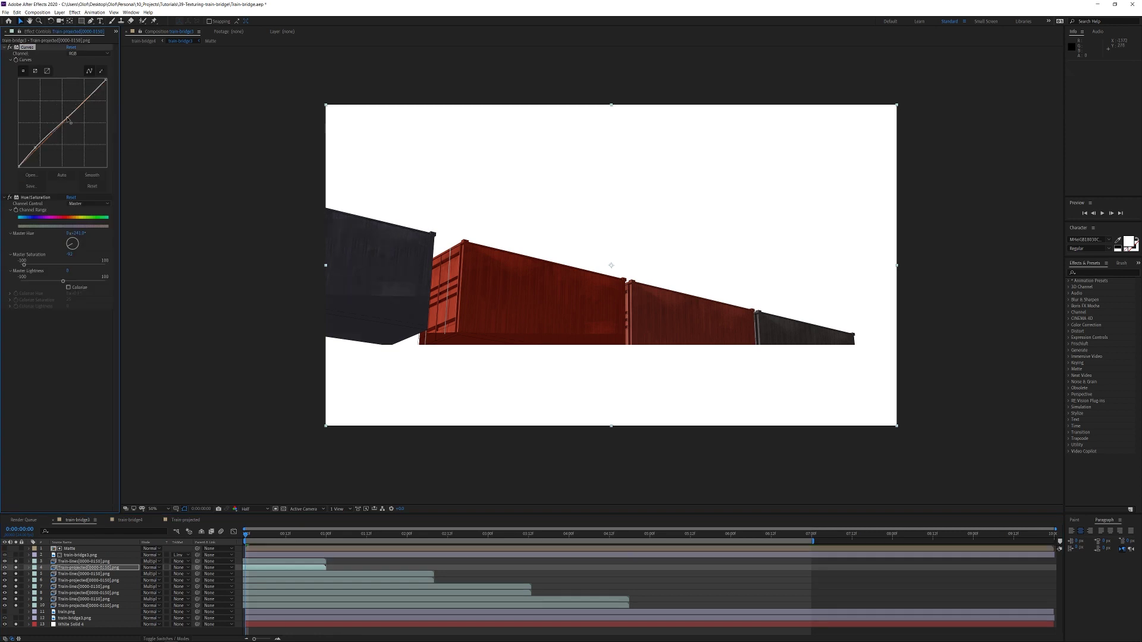
Try a brighter Curves shape and a different master hue on the dark front container's projected layer, and undo the changes
drag(67, 119, 58, 104)
drag(76, 233, 100, 230)
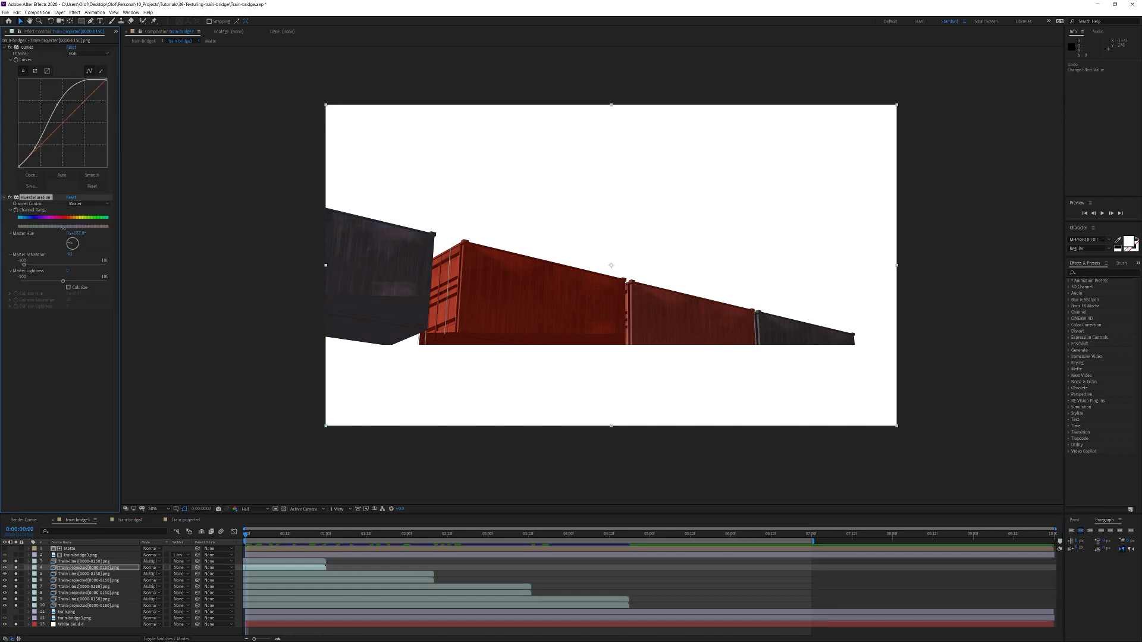
key(ctrl+z)
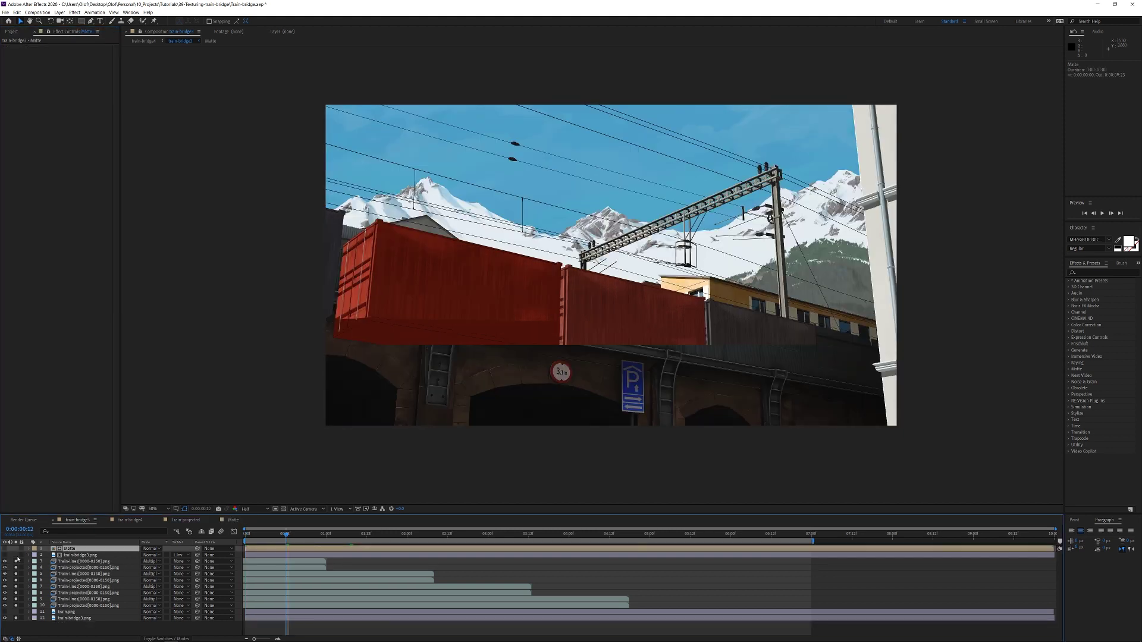
Add the matted bridge foreground layer to the soloed layers and scrub through the containers passing behind it
click(17, 555)
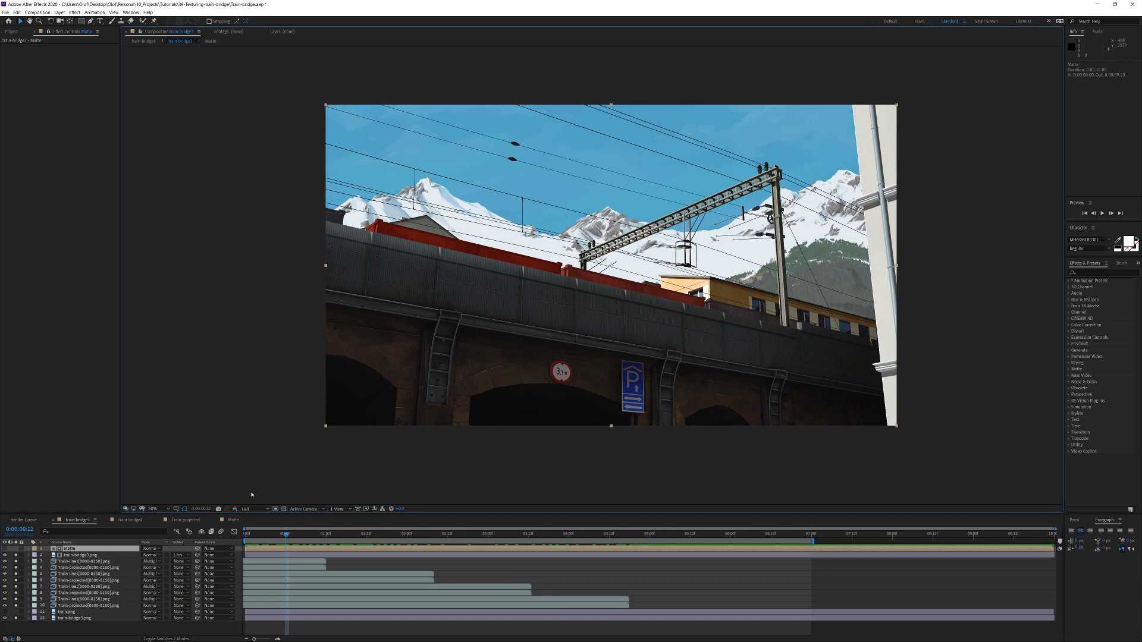
drag(288, 537, 619, 529)
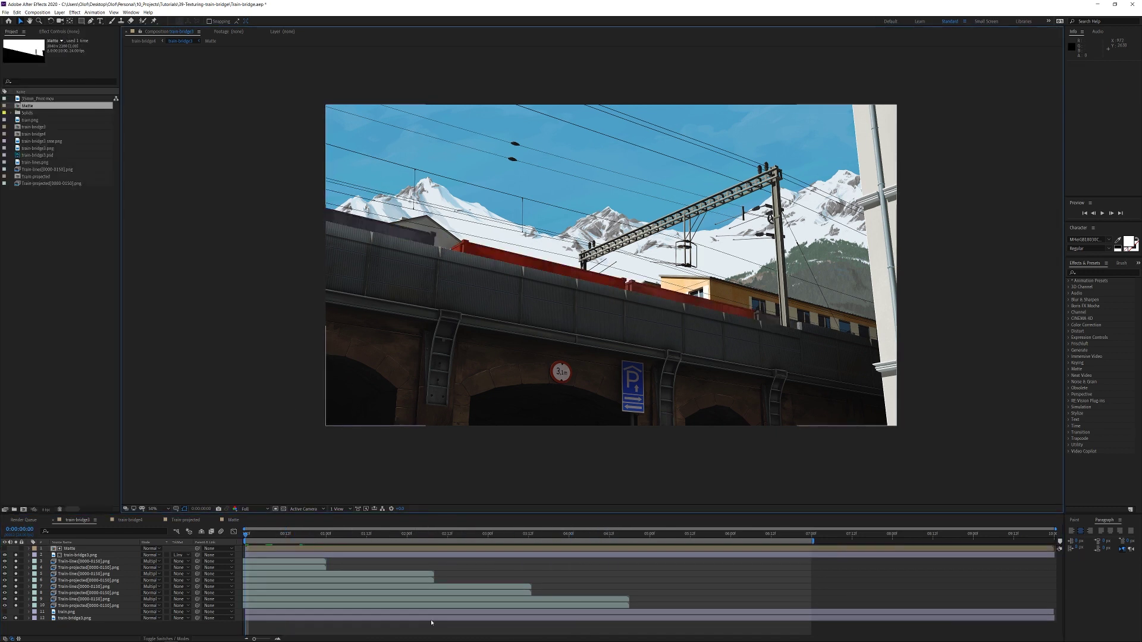
Open the parent composition train-bridge4 that contains the assembled train and bridge
key(Tab)
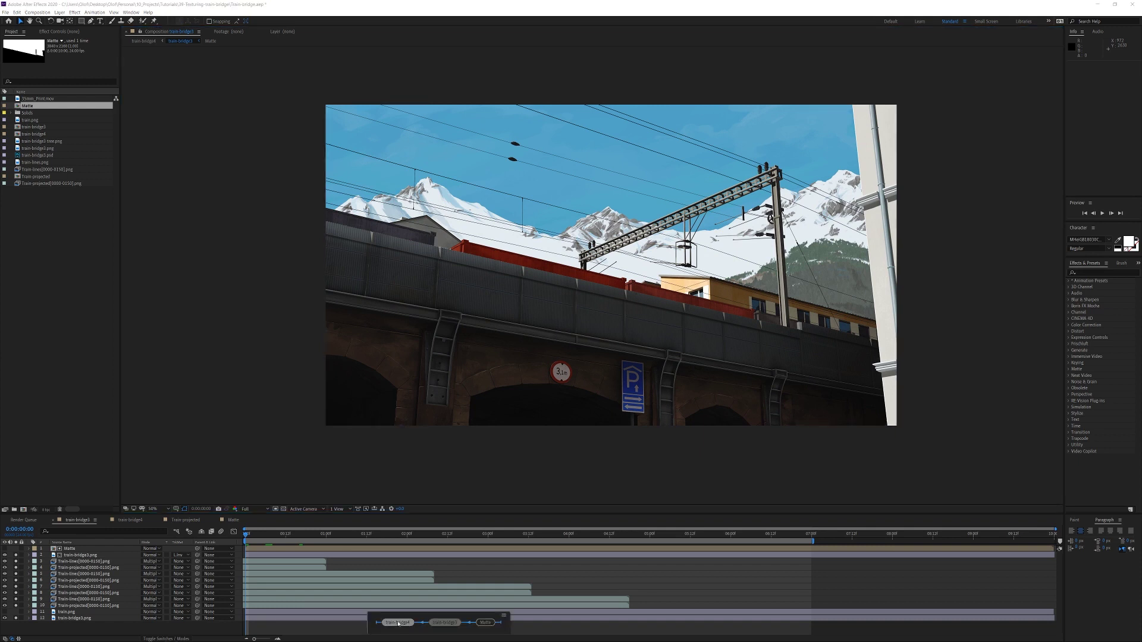
click(398, 622)
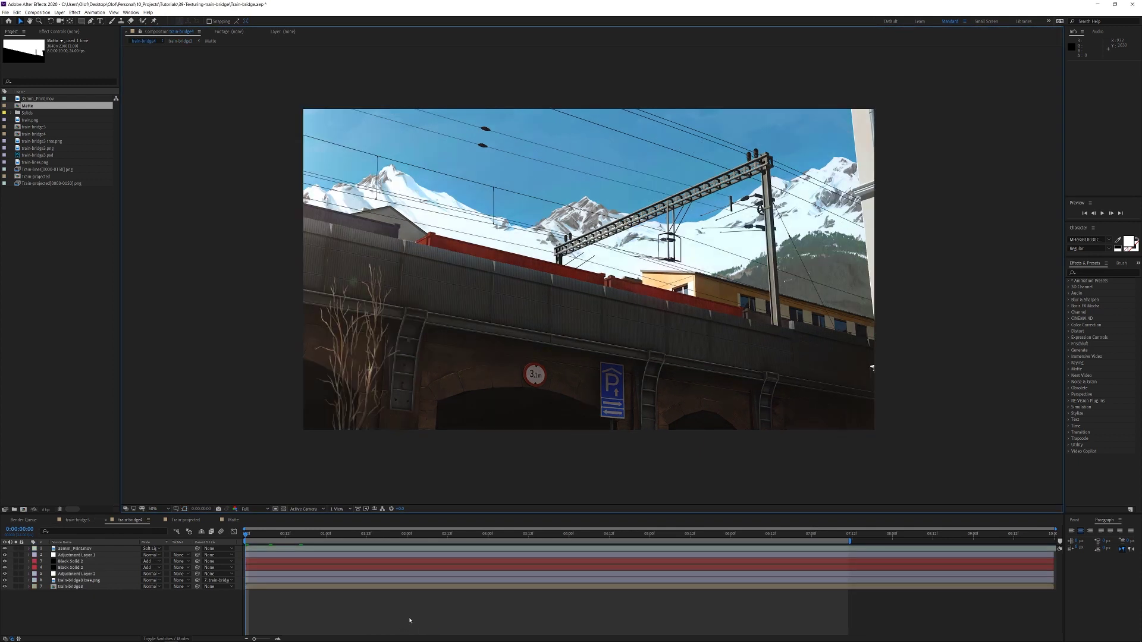